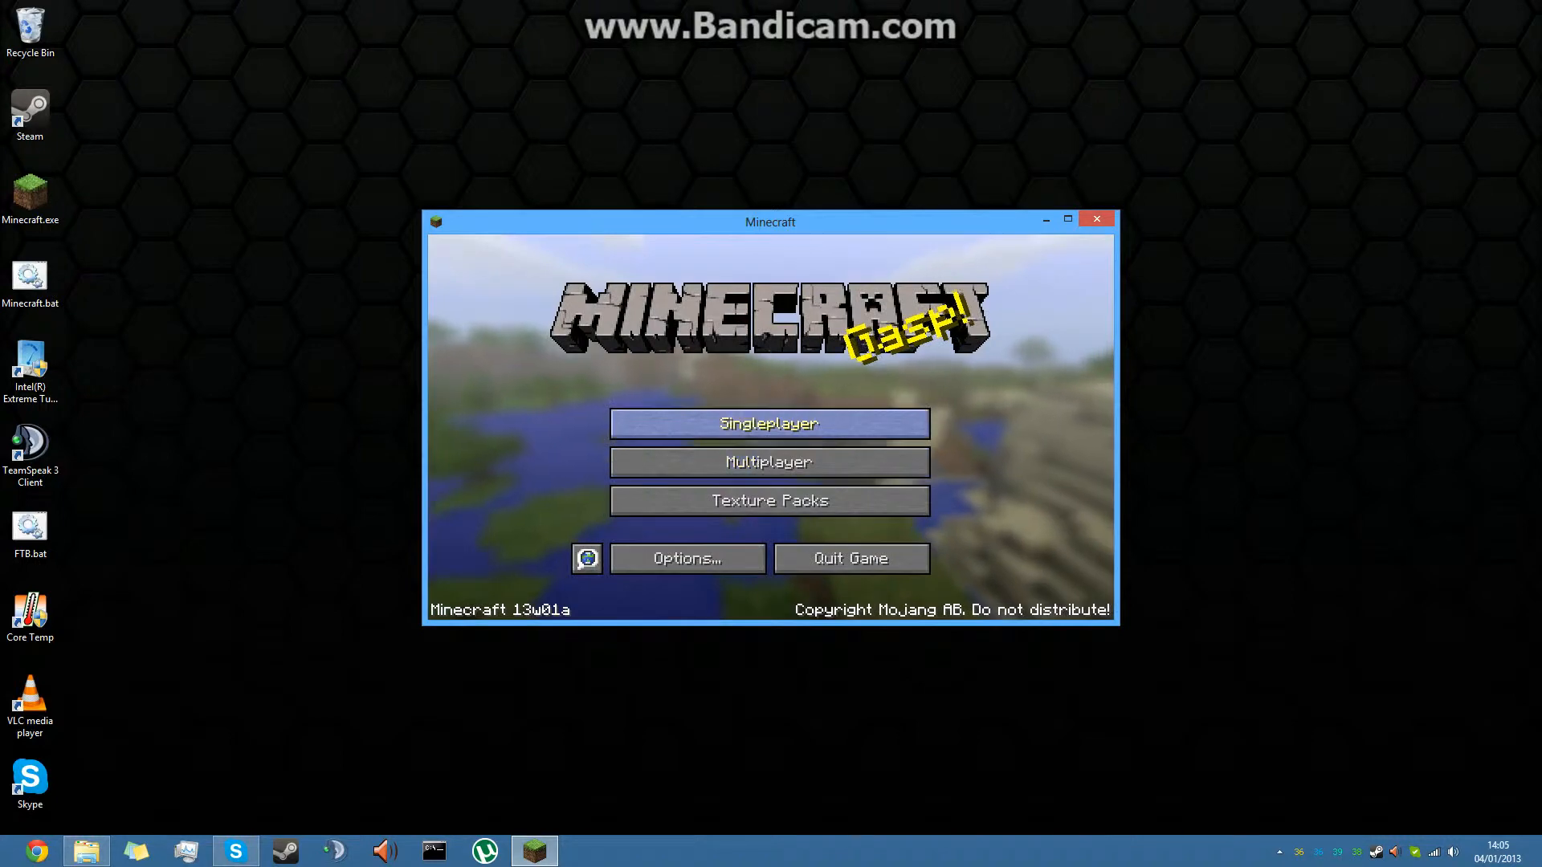
Open the single-player world SNapshot.
click(769, 423)
click(959, 590)
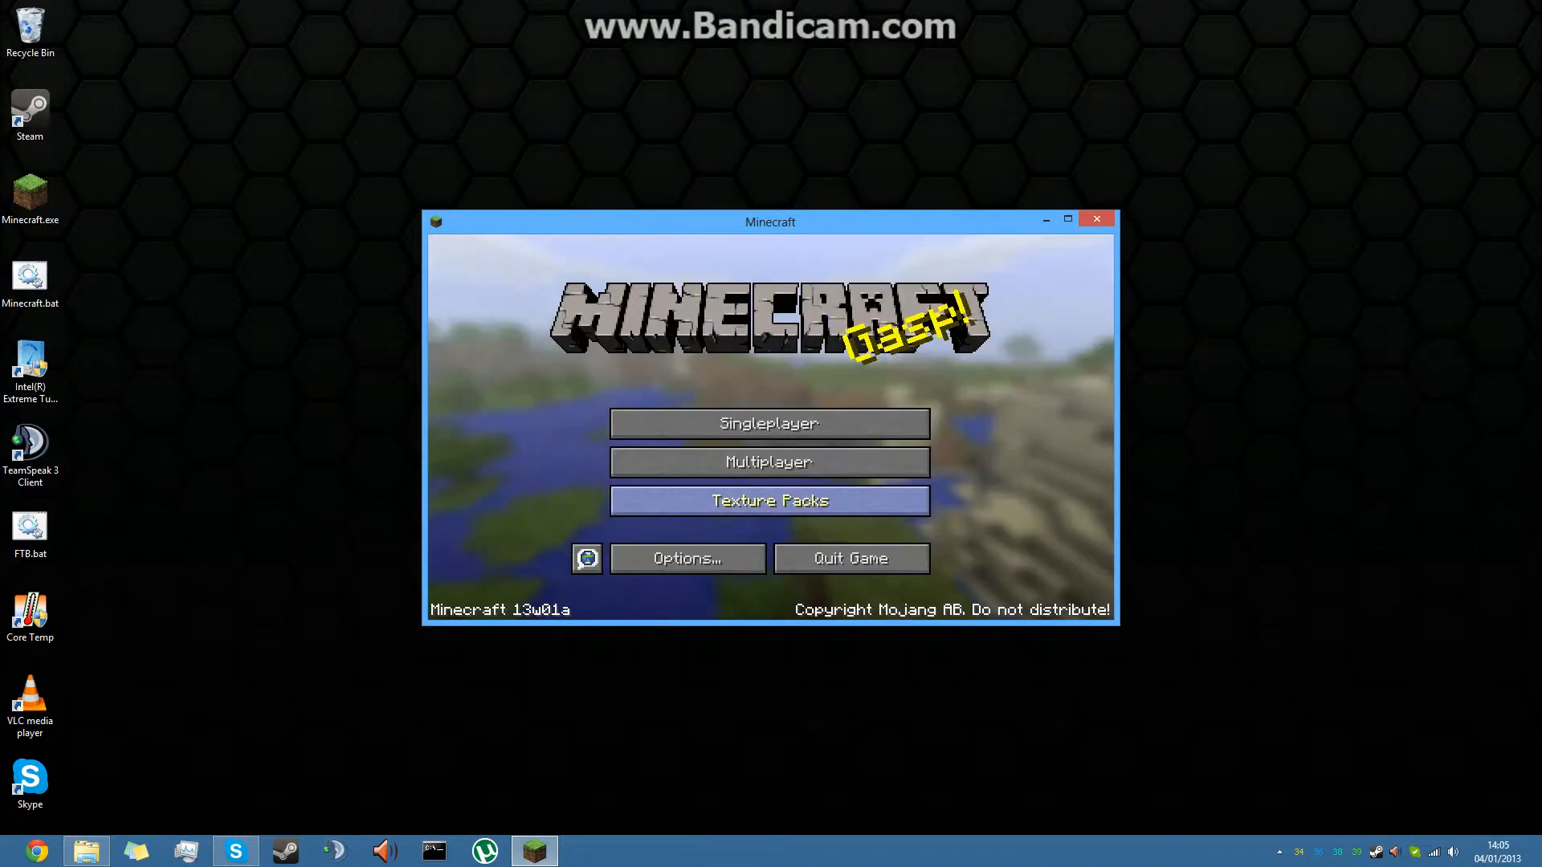
click(769, 423)
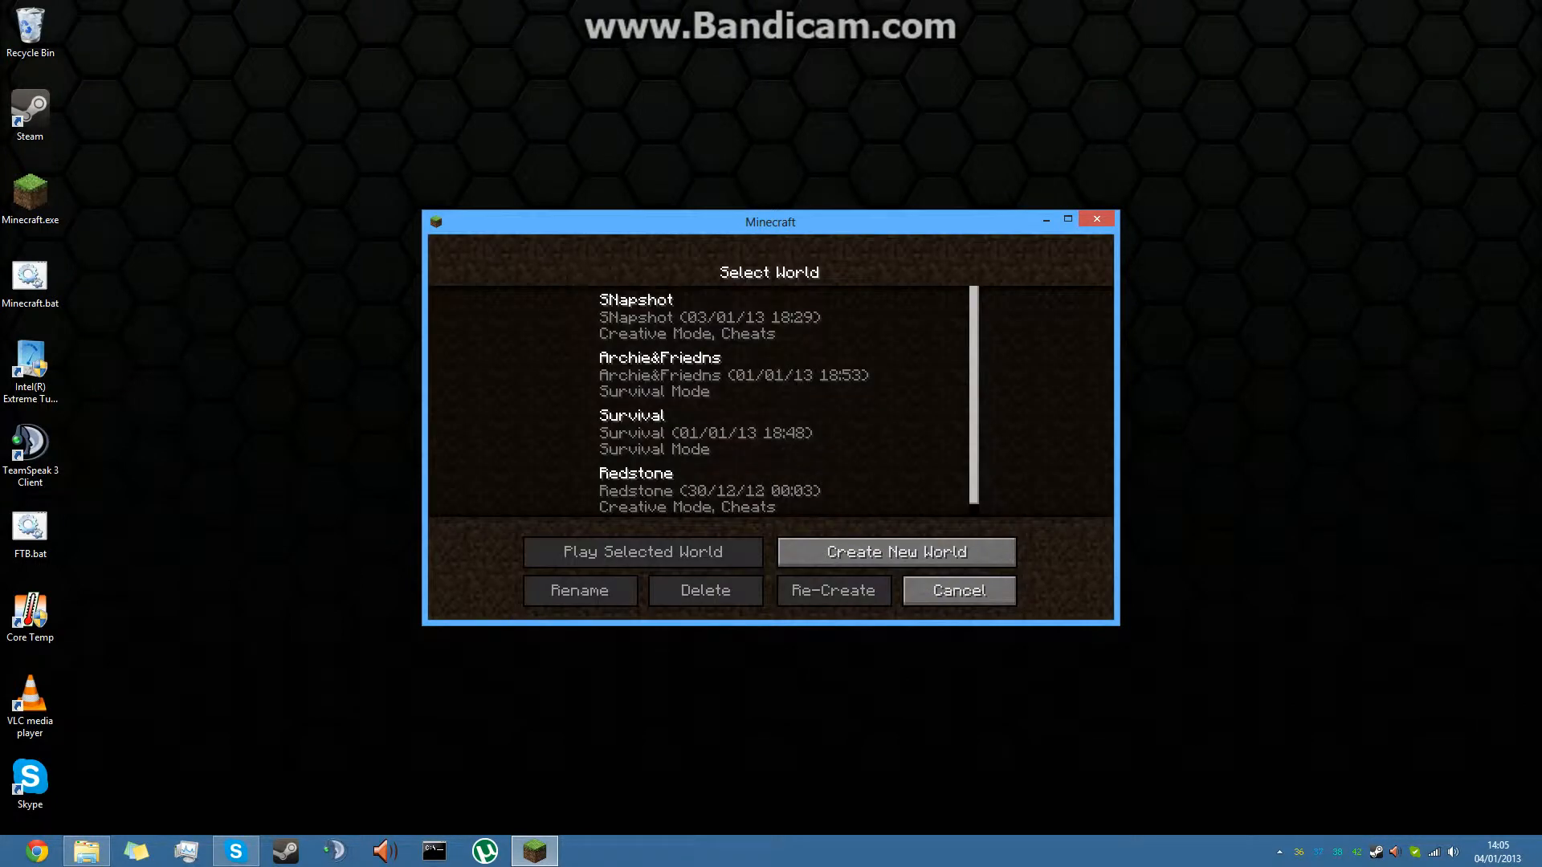
click(723, 319)
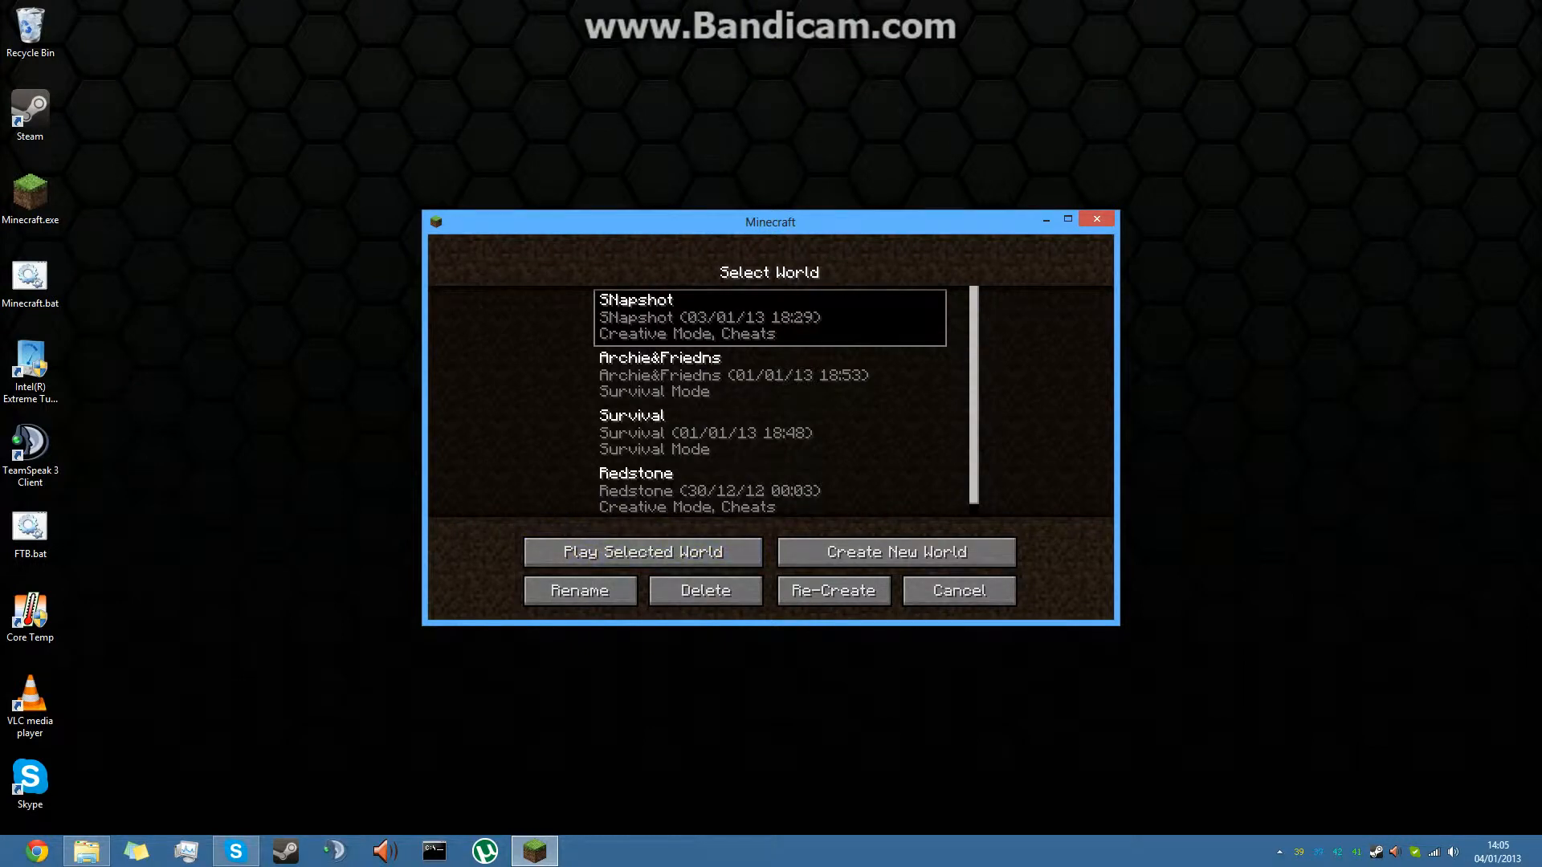
click(643, 552)
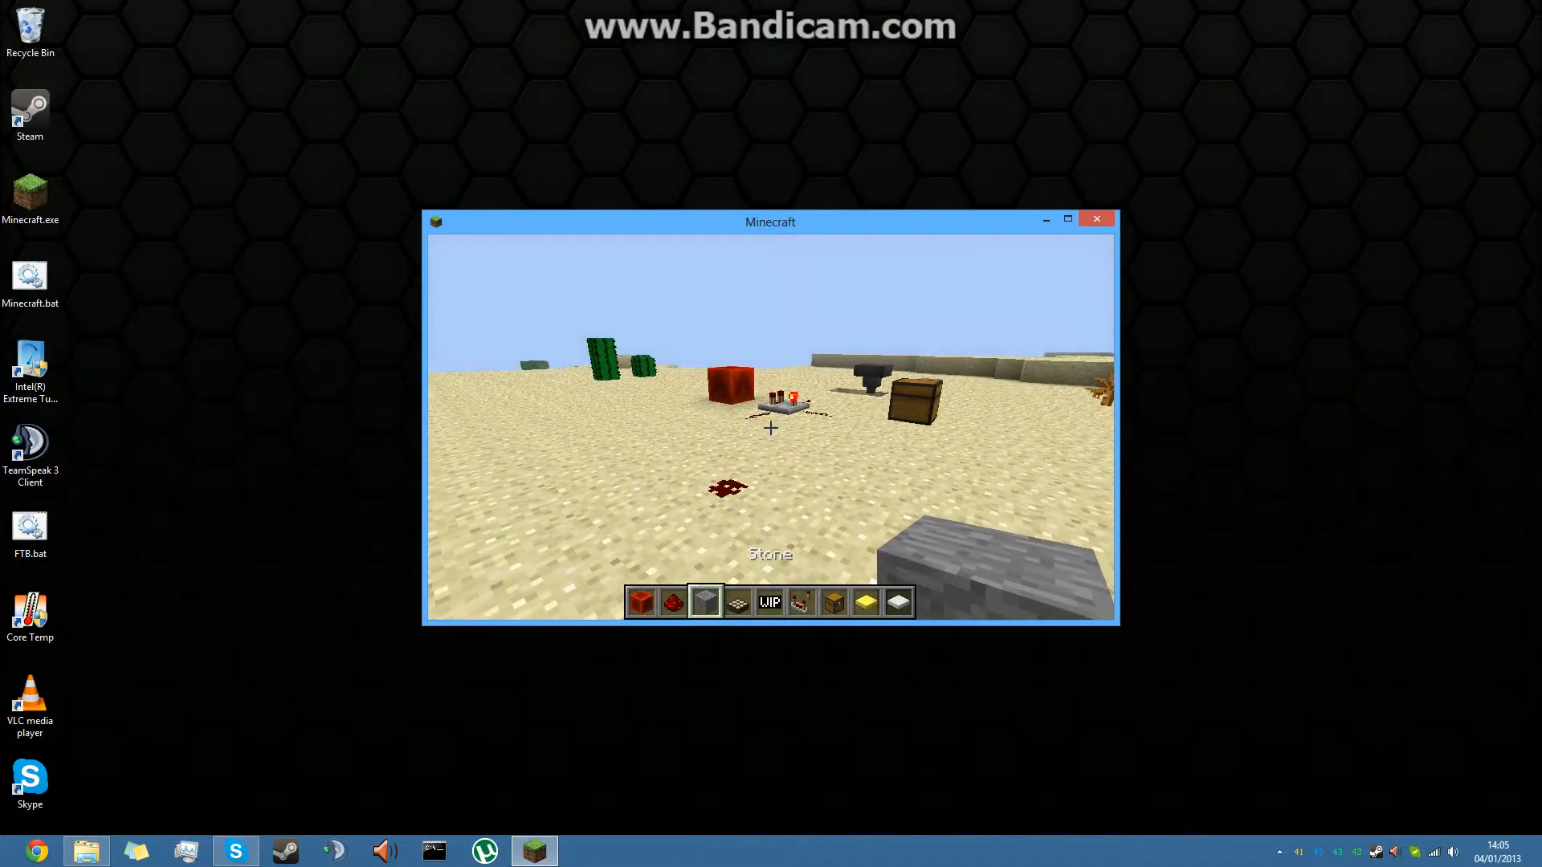
Maximize the game window and return to playing in the world.
key(e)
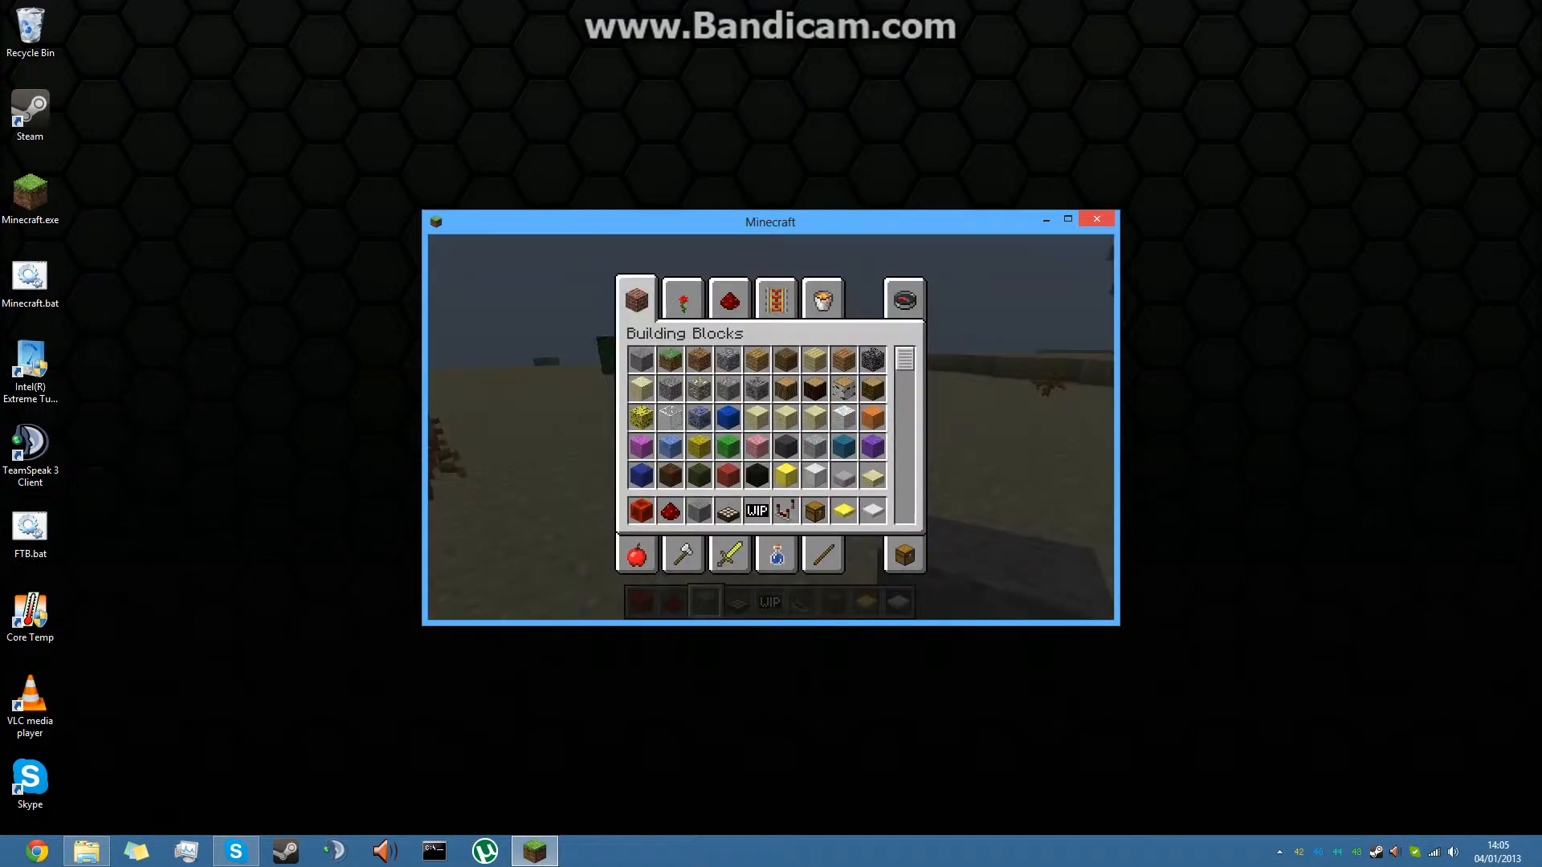
click(1068, 218)
key(e)
key(w)
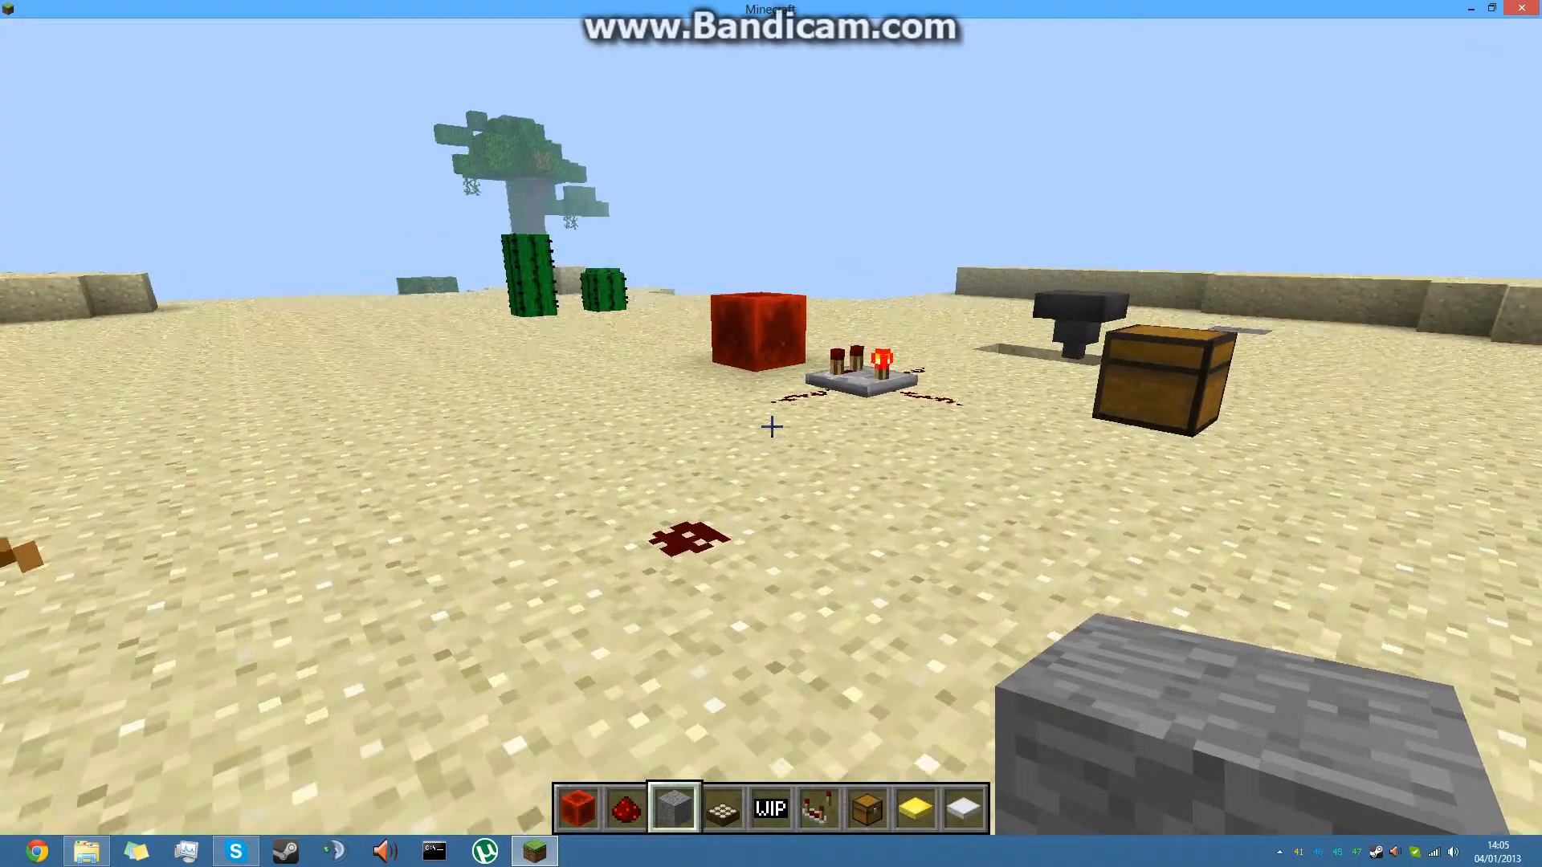
Hold the Block of Redstone, walk across the desert and display the debug information with frame rate and memory use.
key(1)
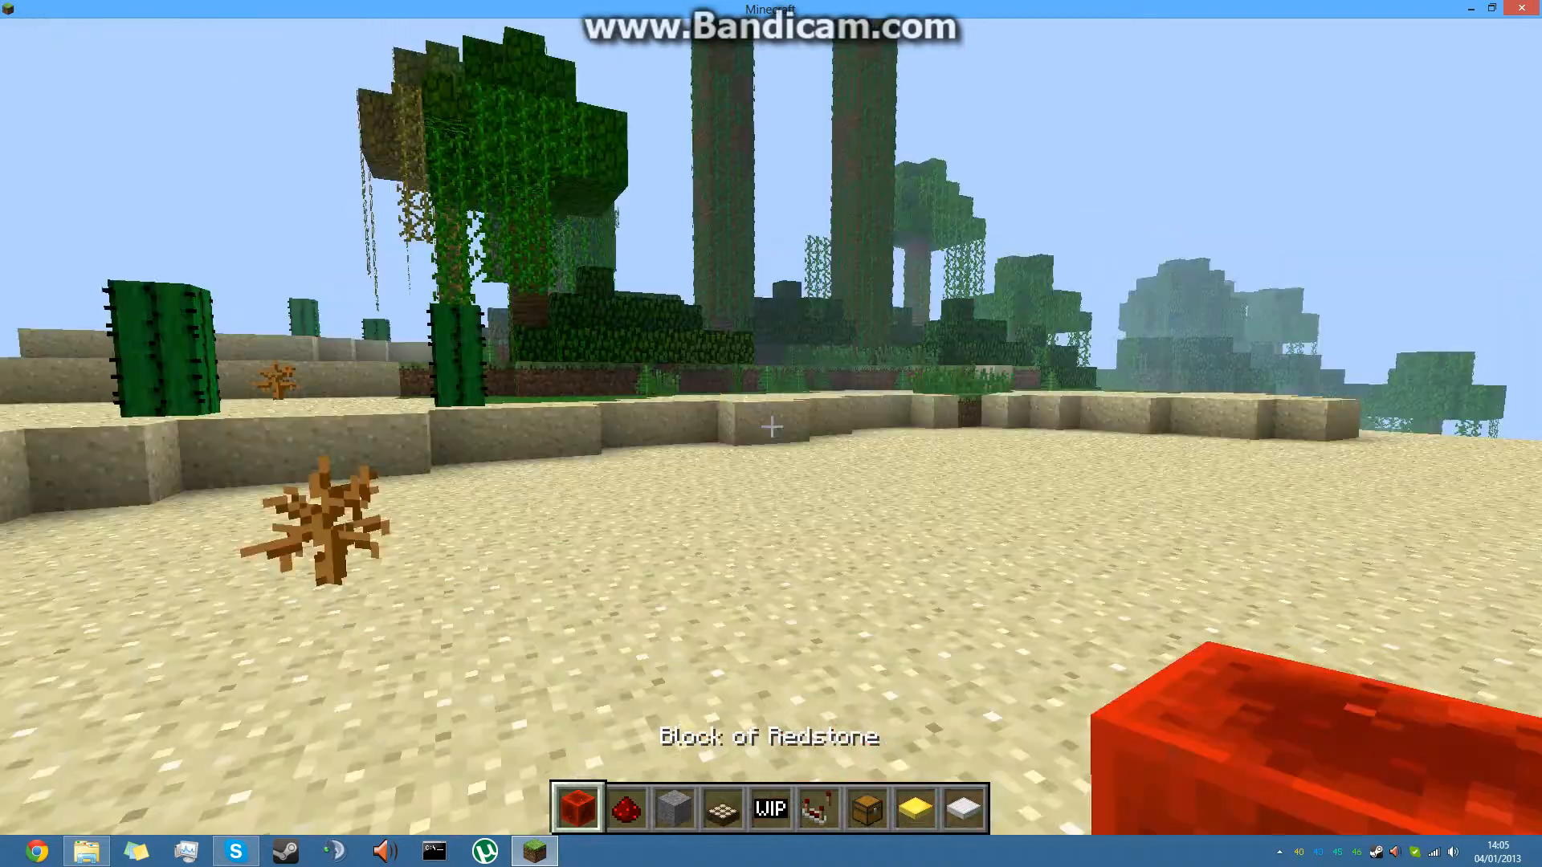
key(w)
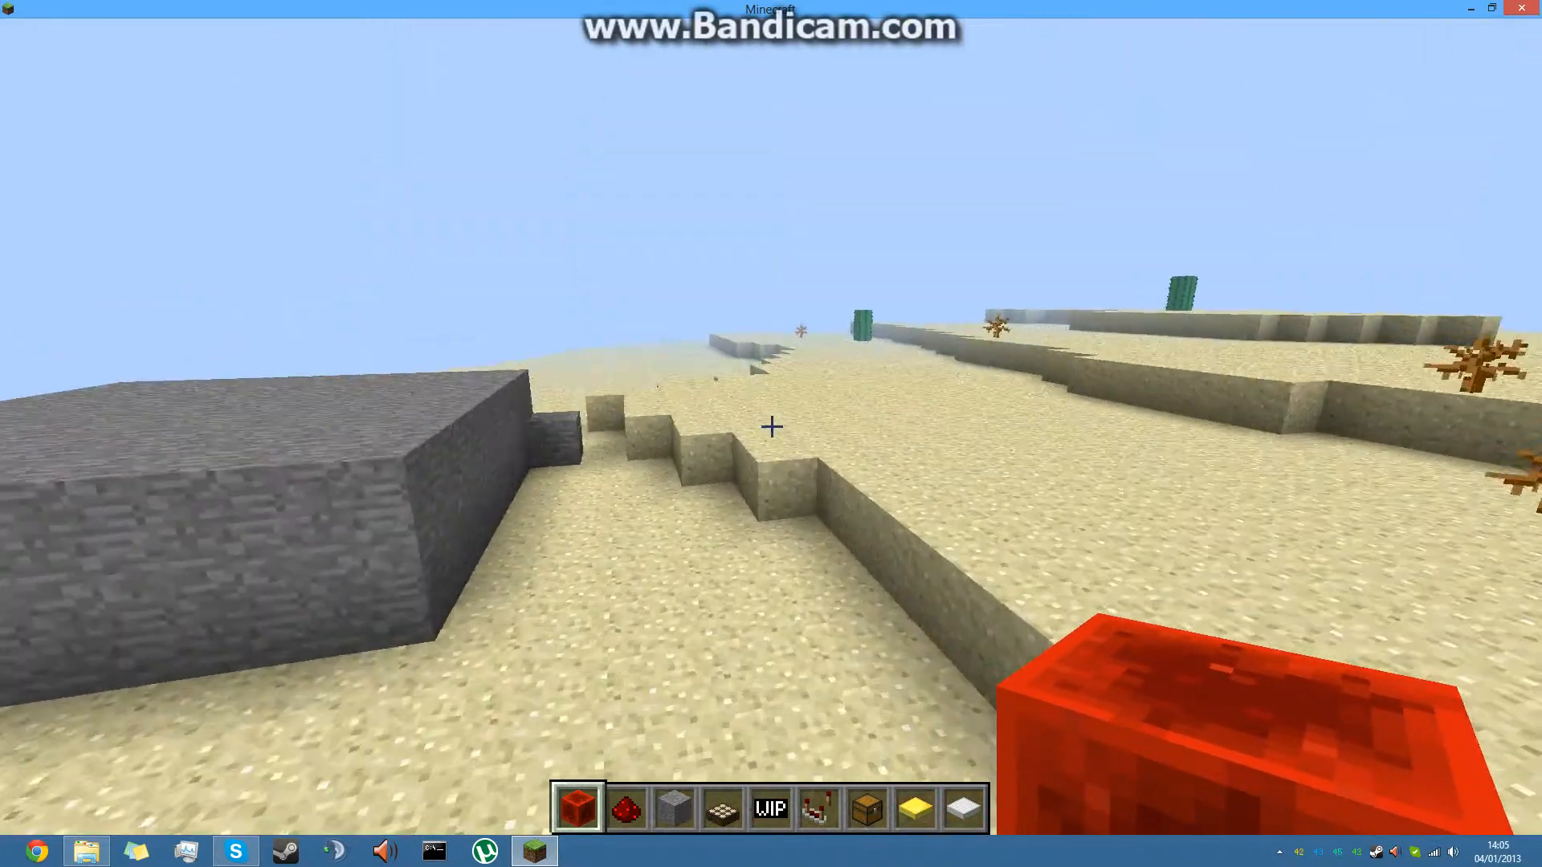
key(F3)
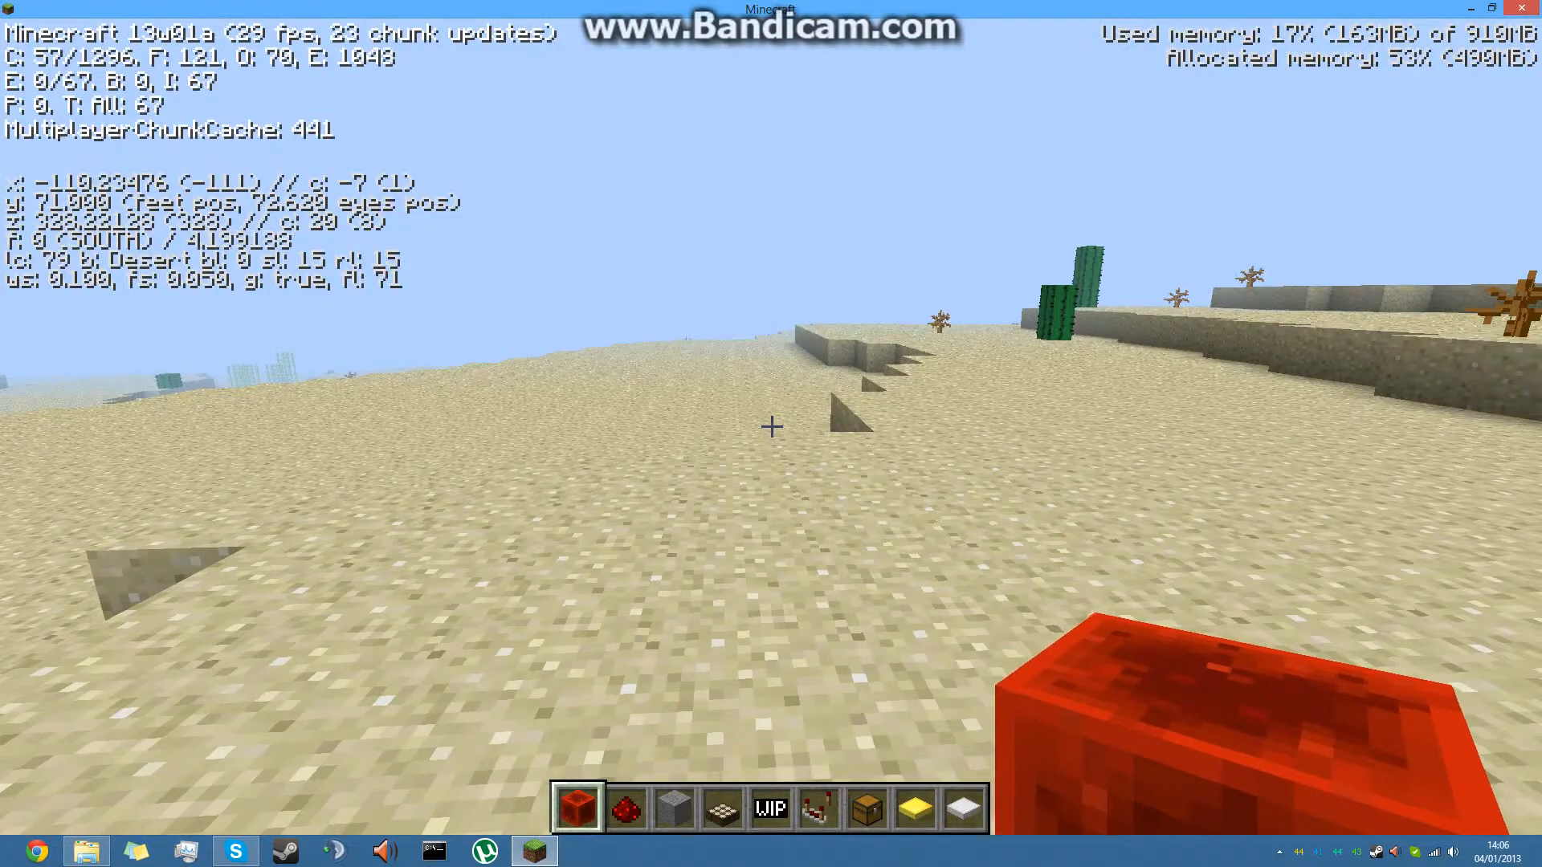
Set the brightness to +50% in the video settings and return to the world.
key(Escape)
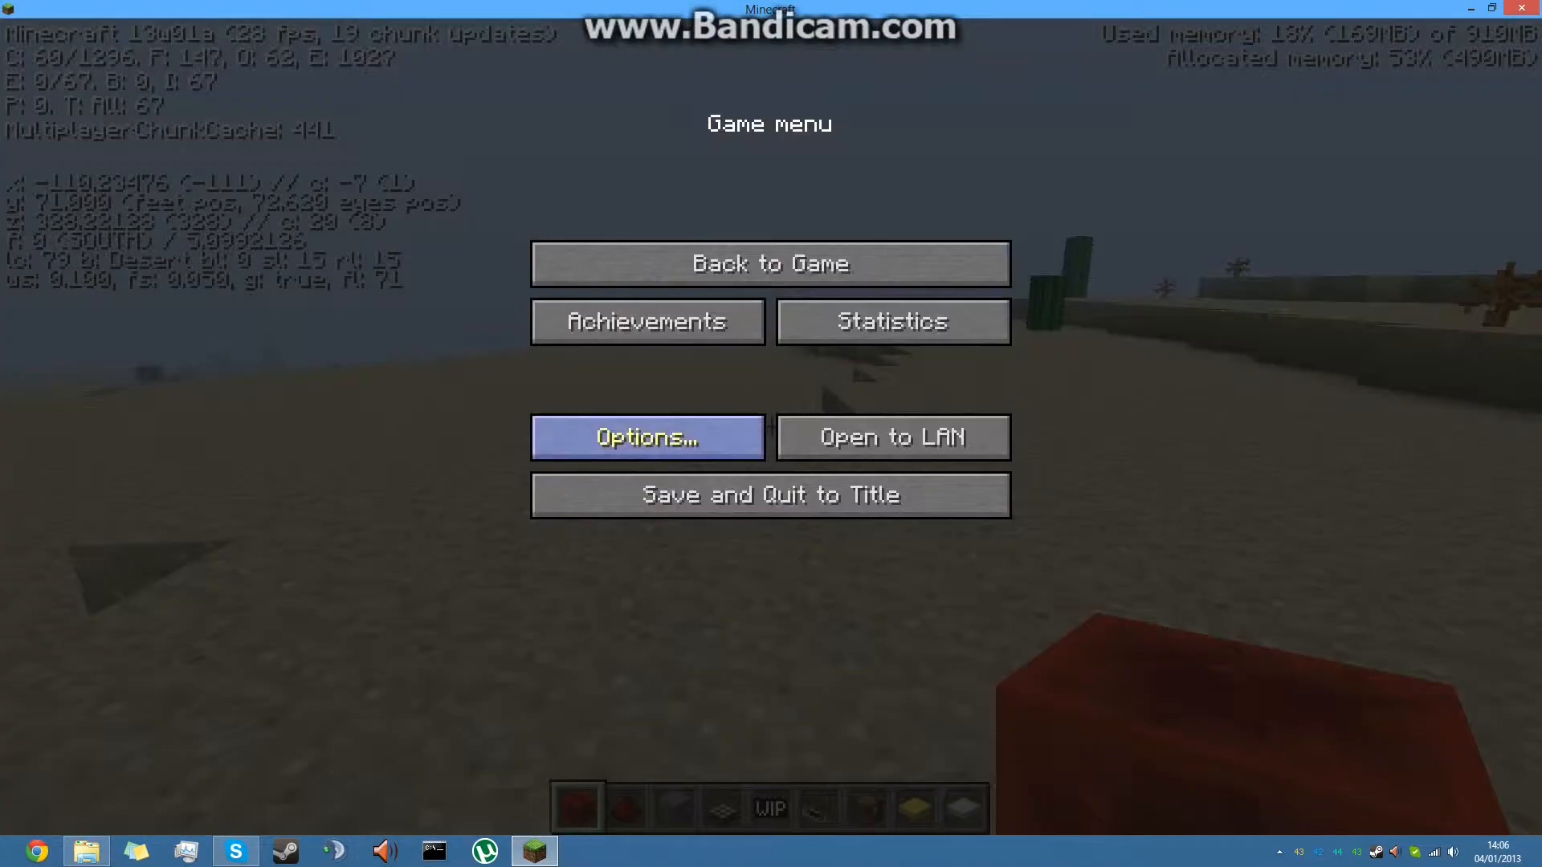
click(647, 437)
click(594, 393)
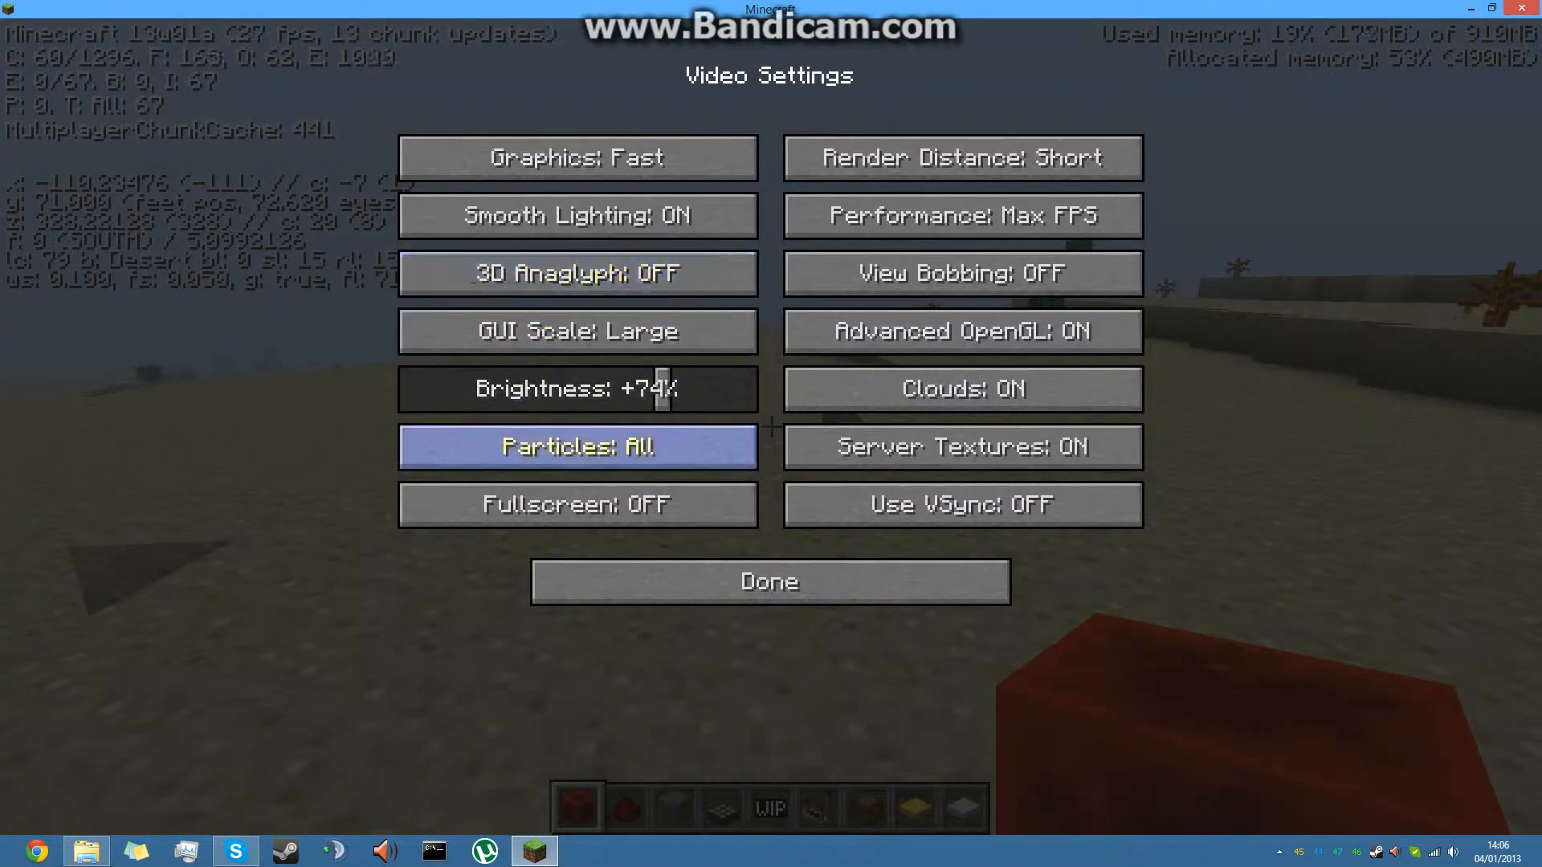
drag(662, 389, 578, 390)
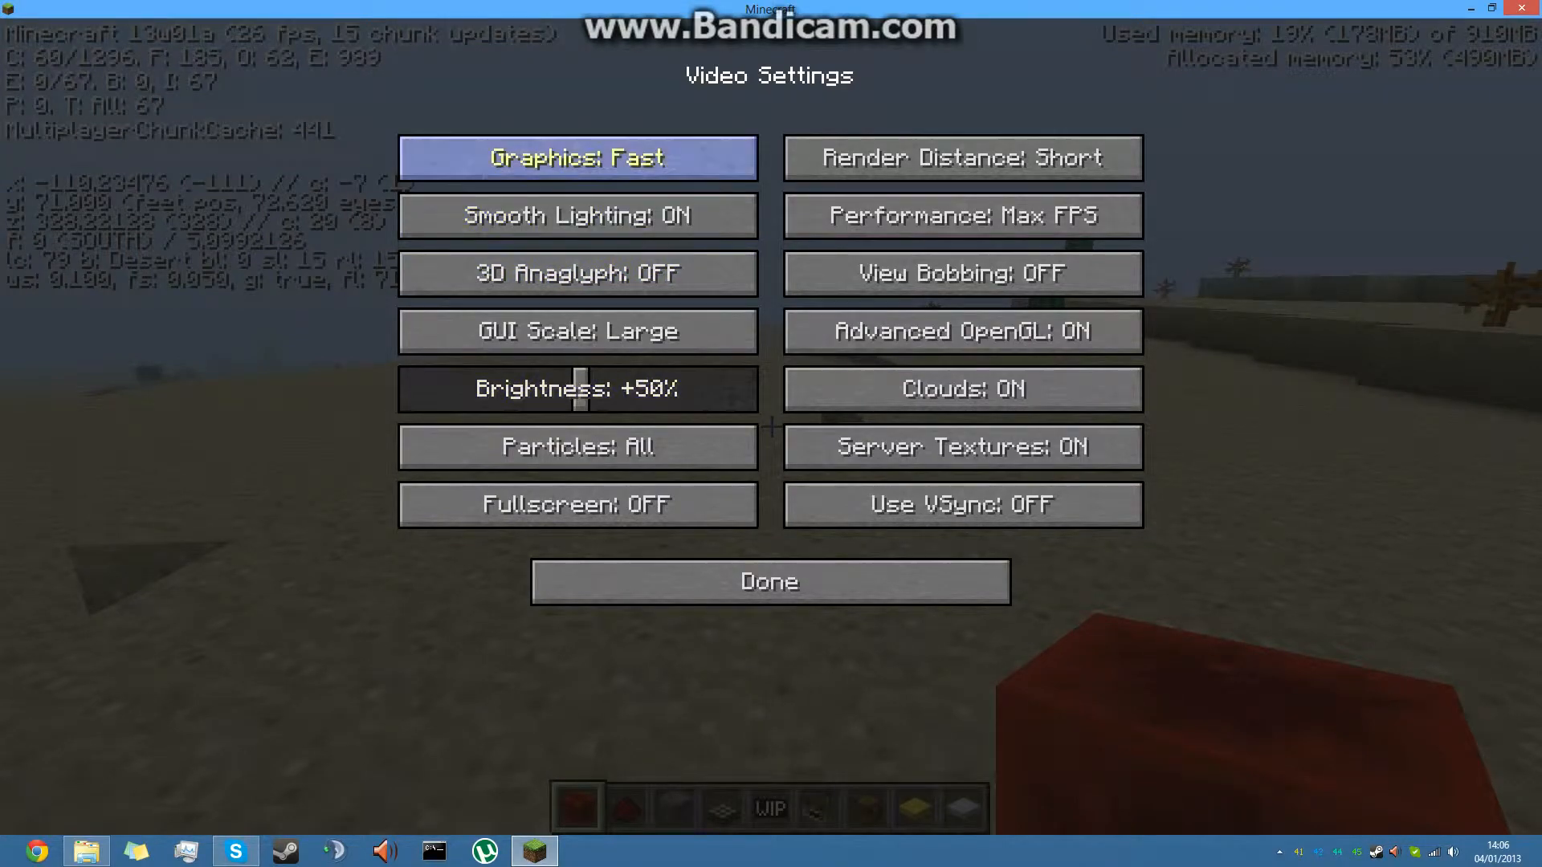
key(Escape)
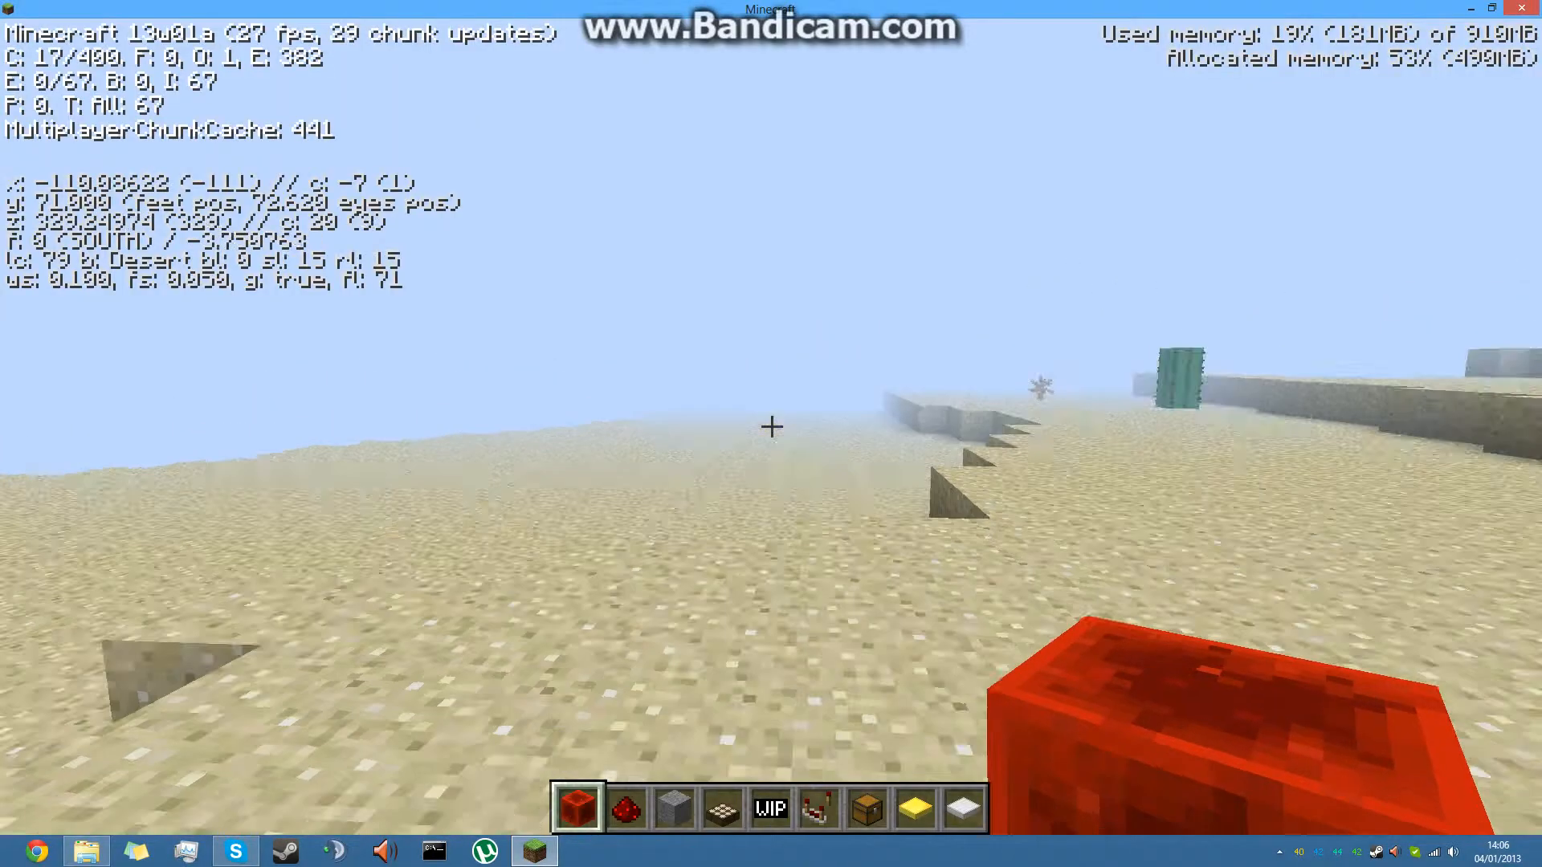
Raise the render distance above Short in the video settings and return to the world.
key(w)
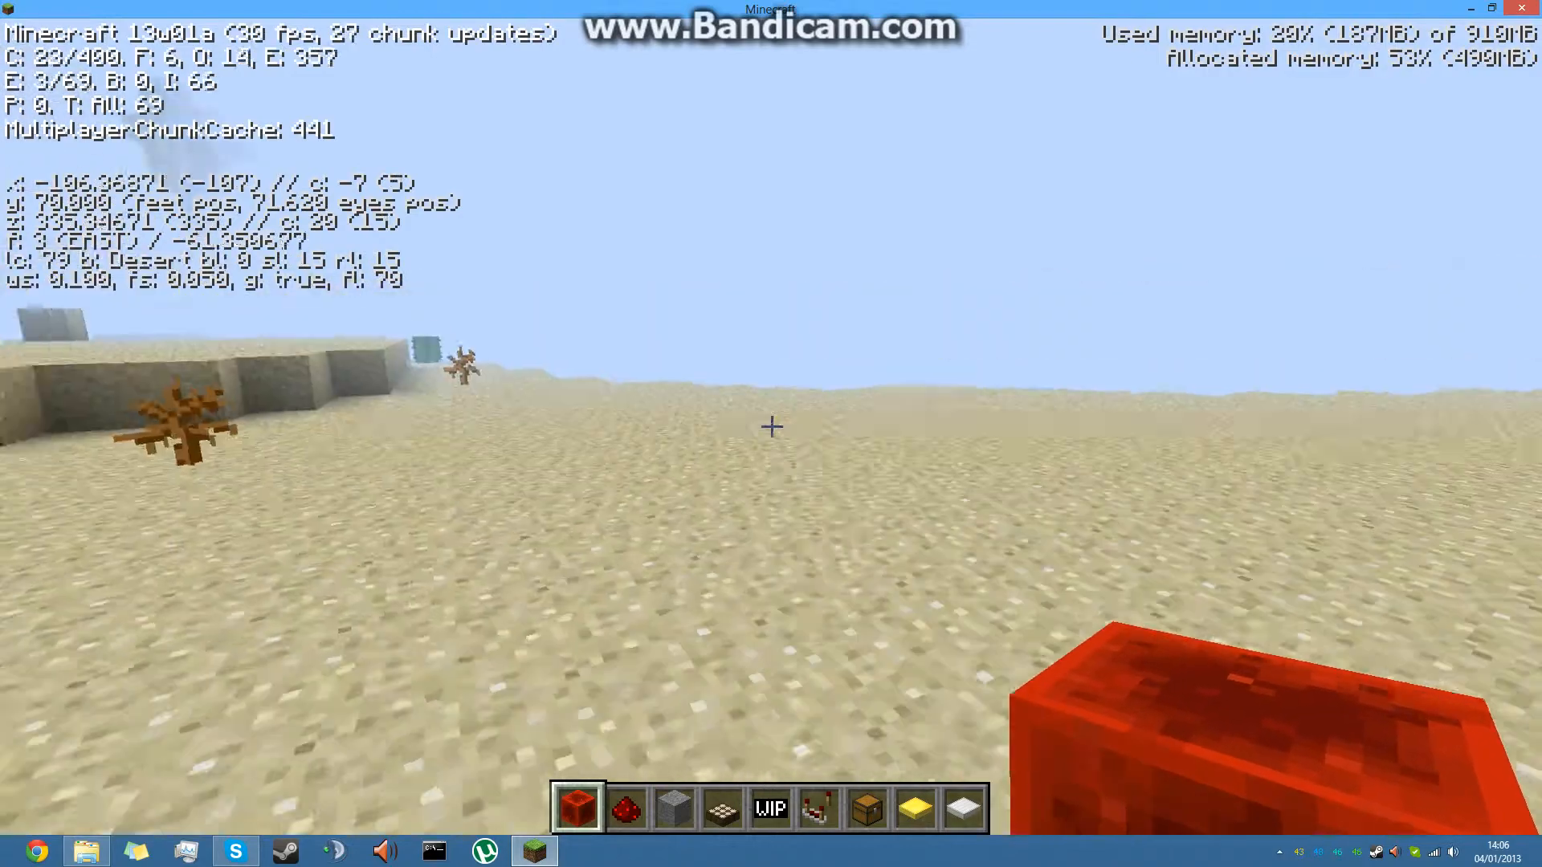
key(Escape)
click(767, 426)
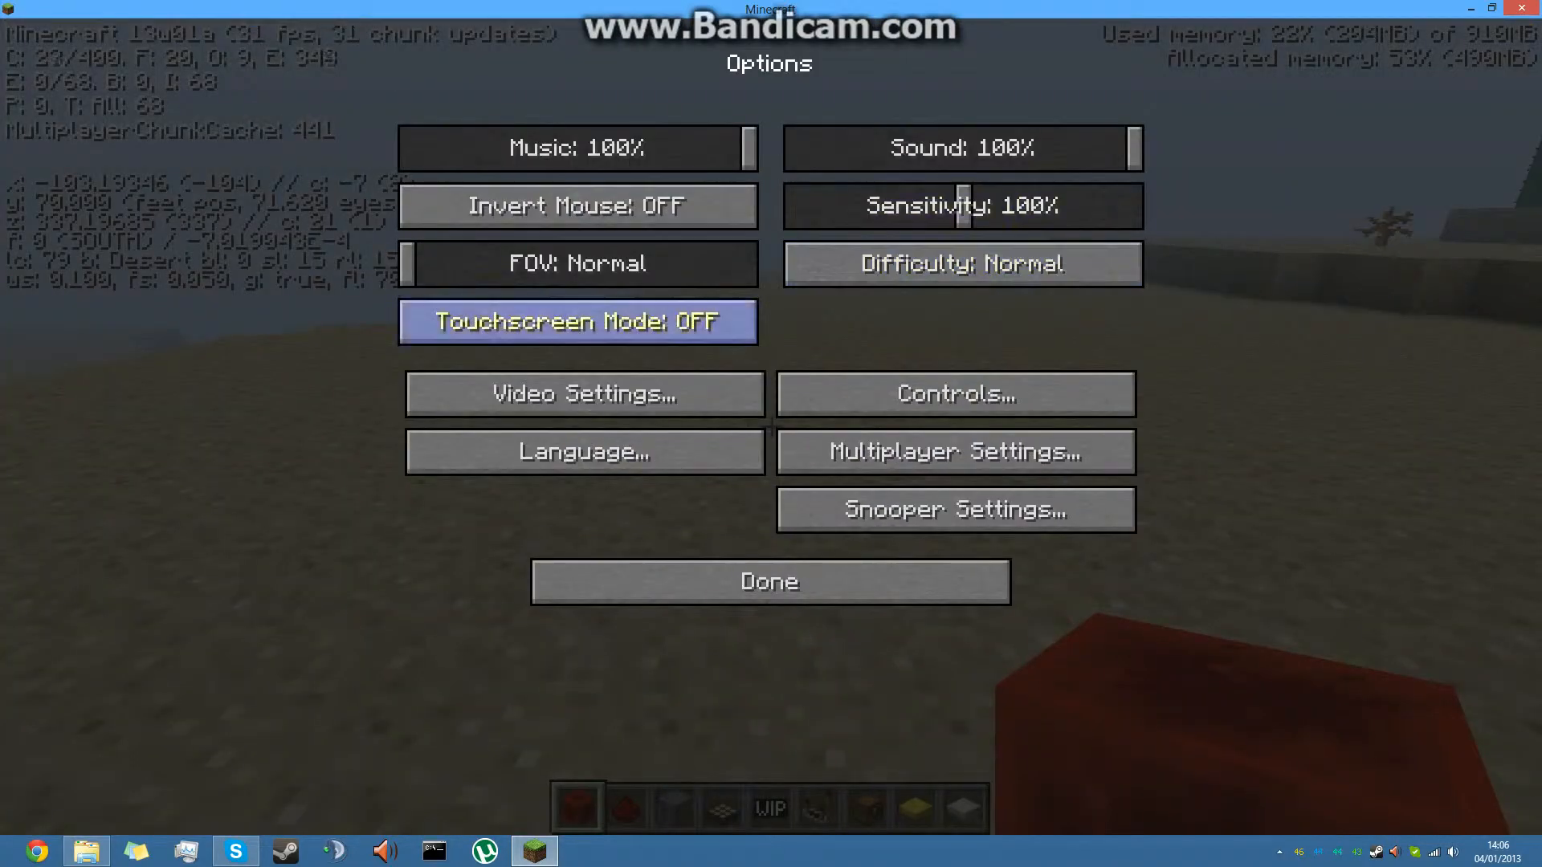
click(584, 393)
click(963, 157)
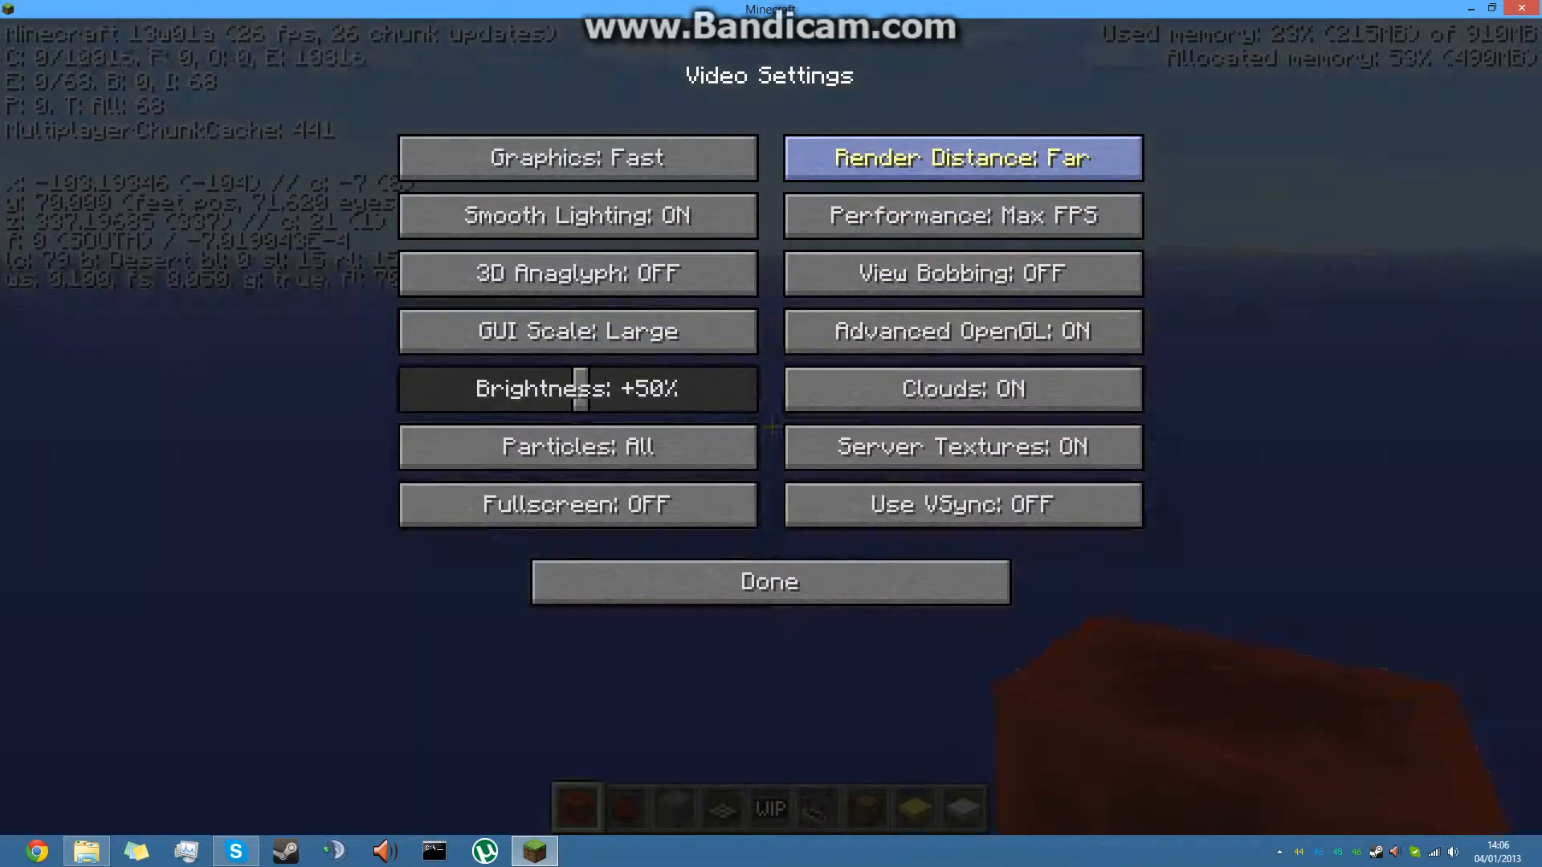
click(963, 157)
click(962, 158)
key(Escape)
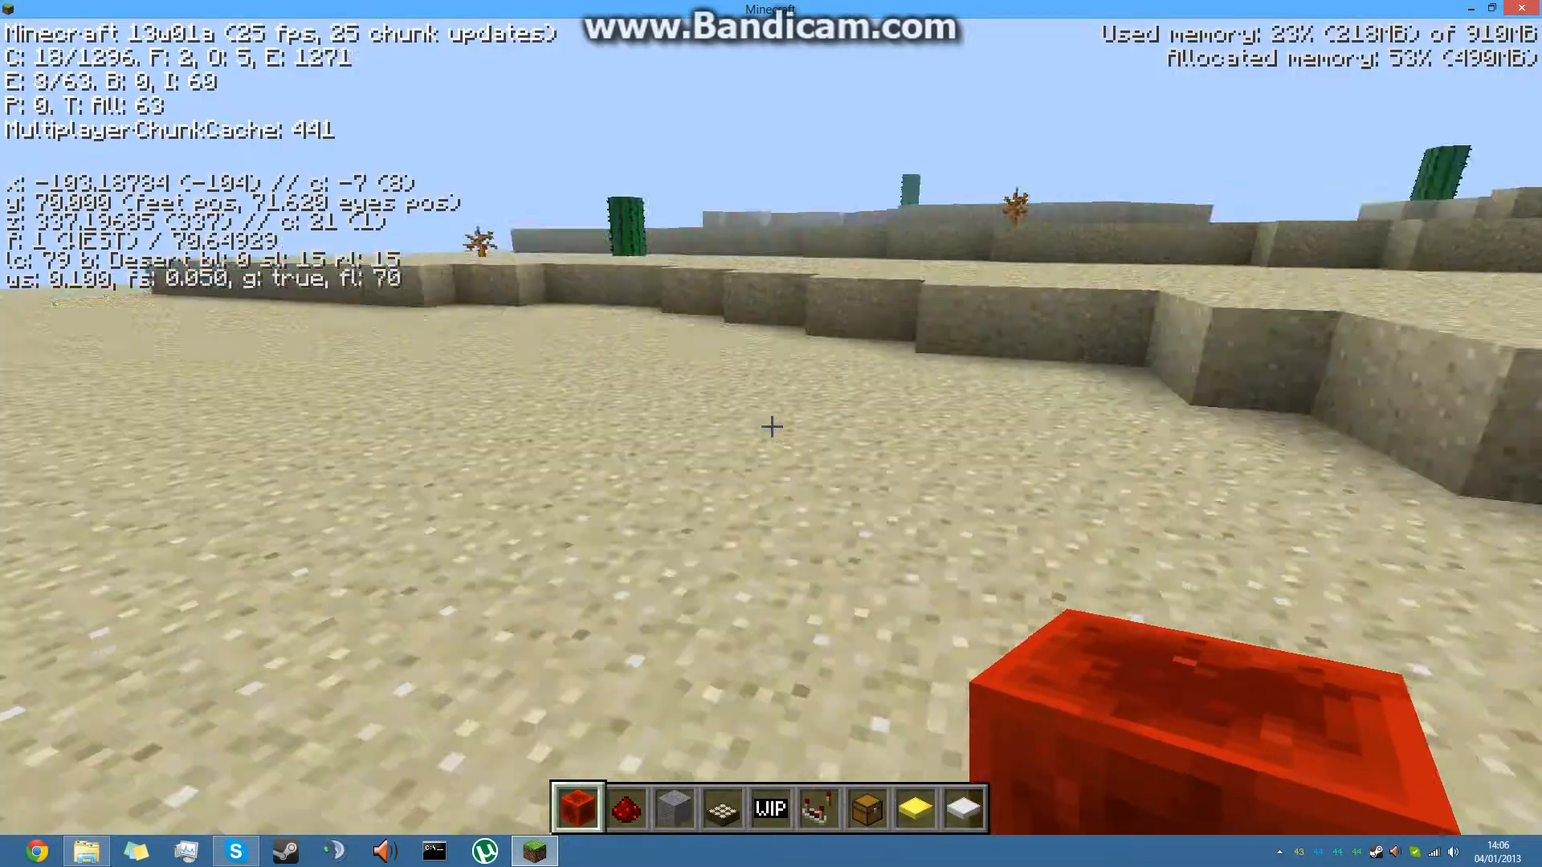
key(Escape)
key(Escape)
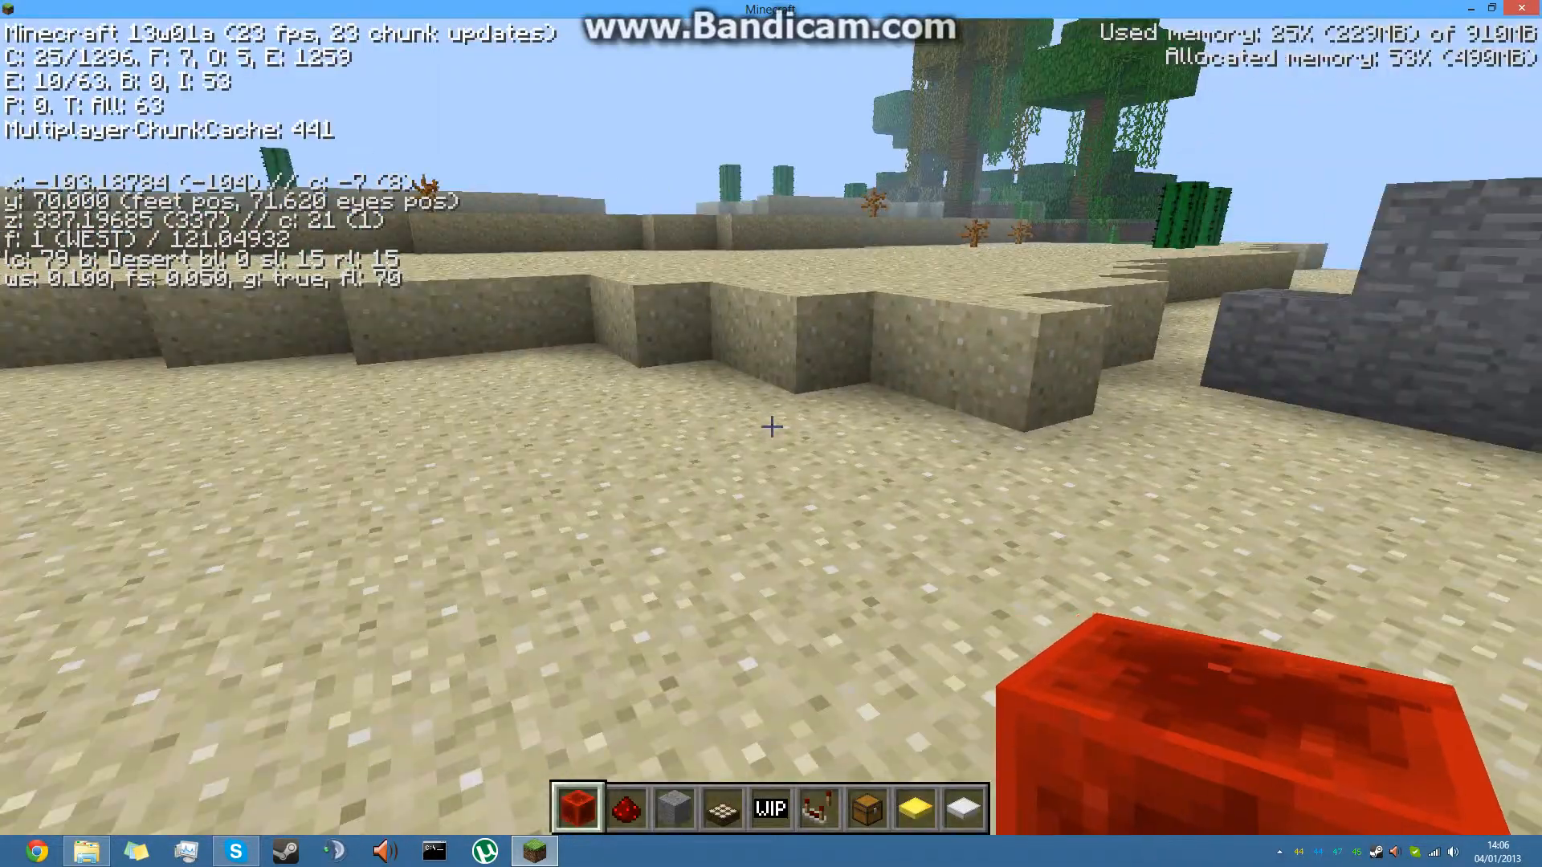
Save the world, leave to the title screen and quit the game.
key(Escape)
click(771, 492)
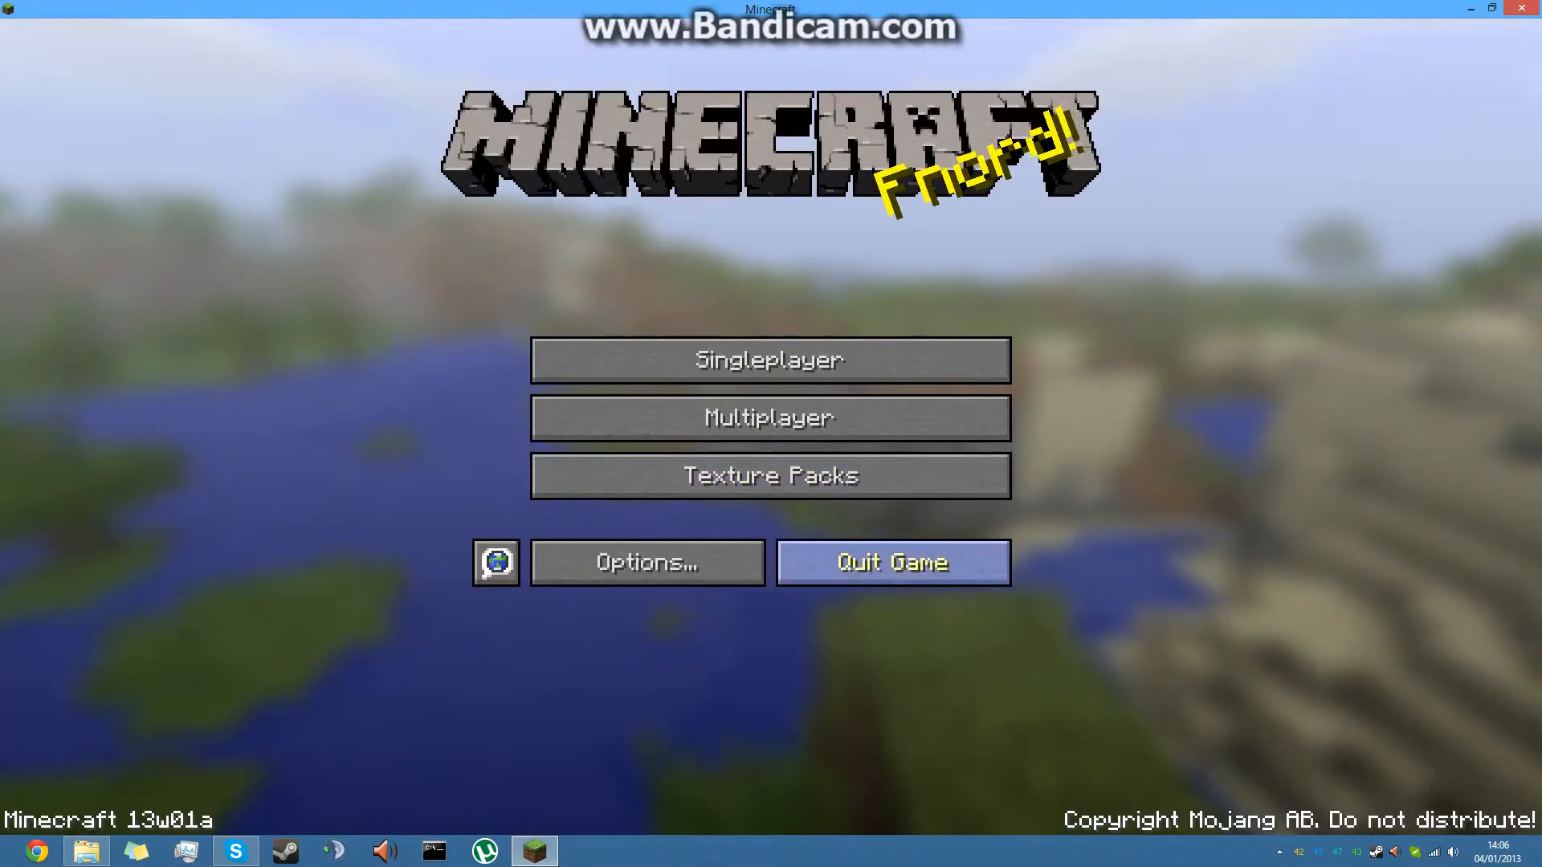
click(893, 562)
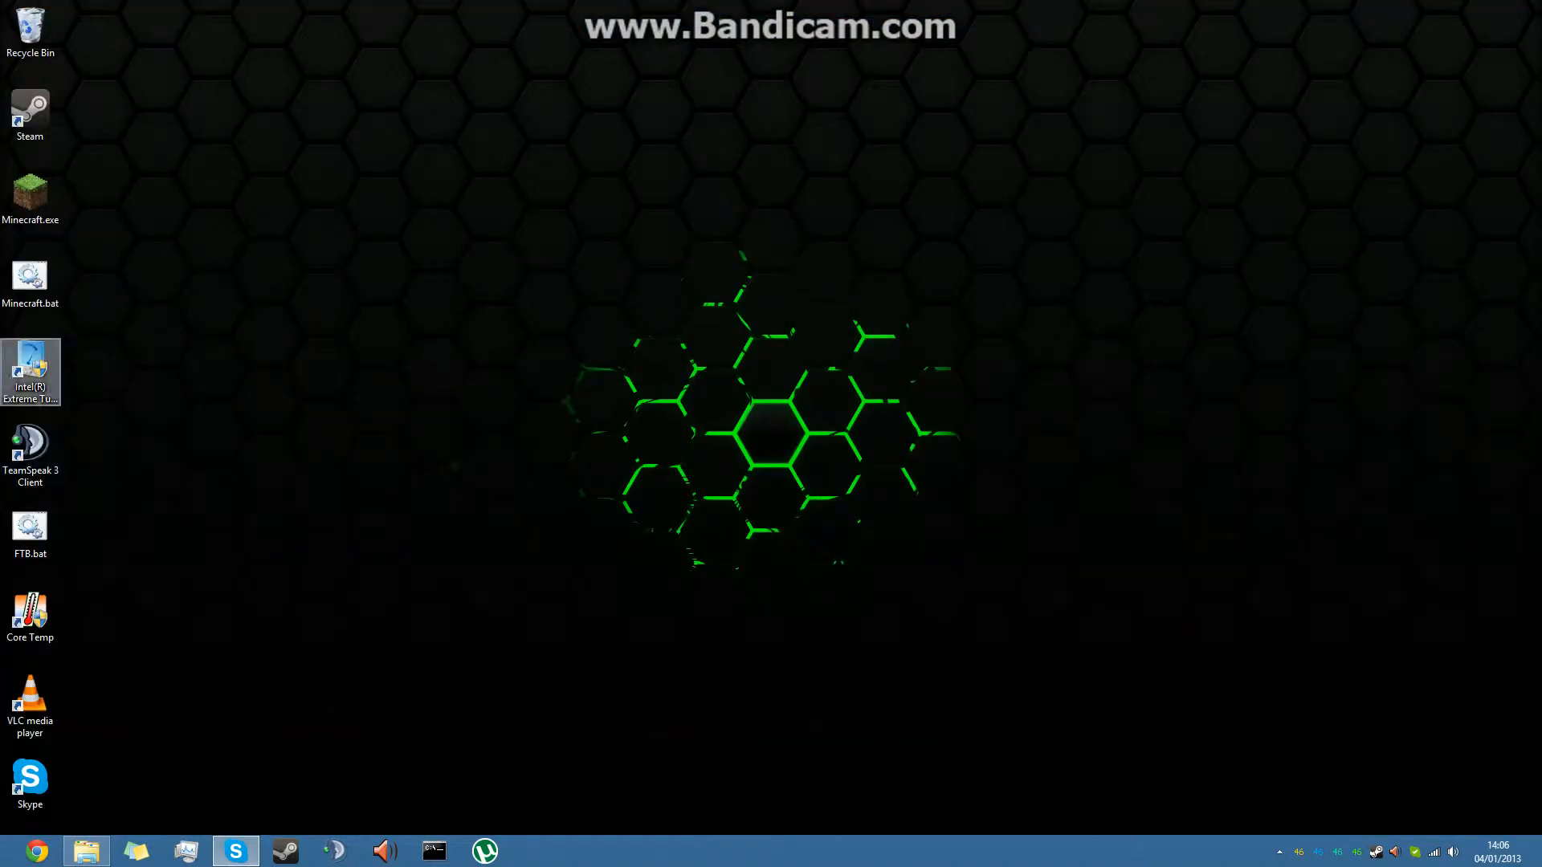
Create a text document with the default name on the desktop, open it in Notepad and move its window clear of the file.
click(30, 281)
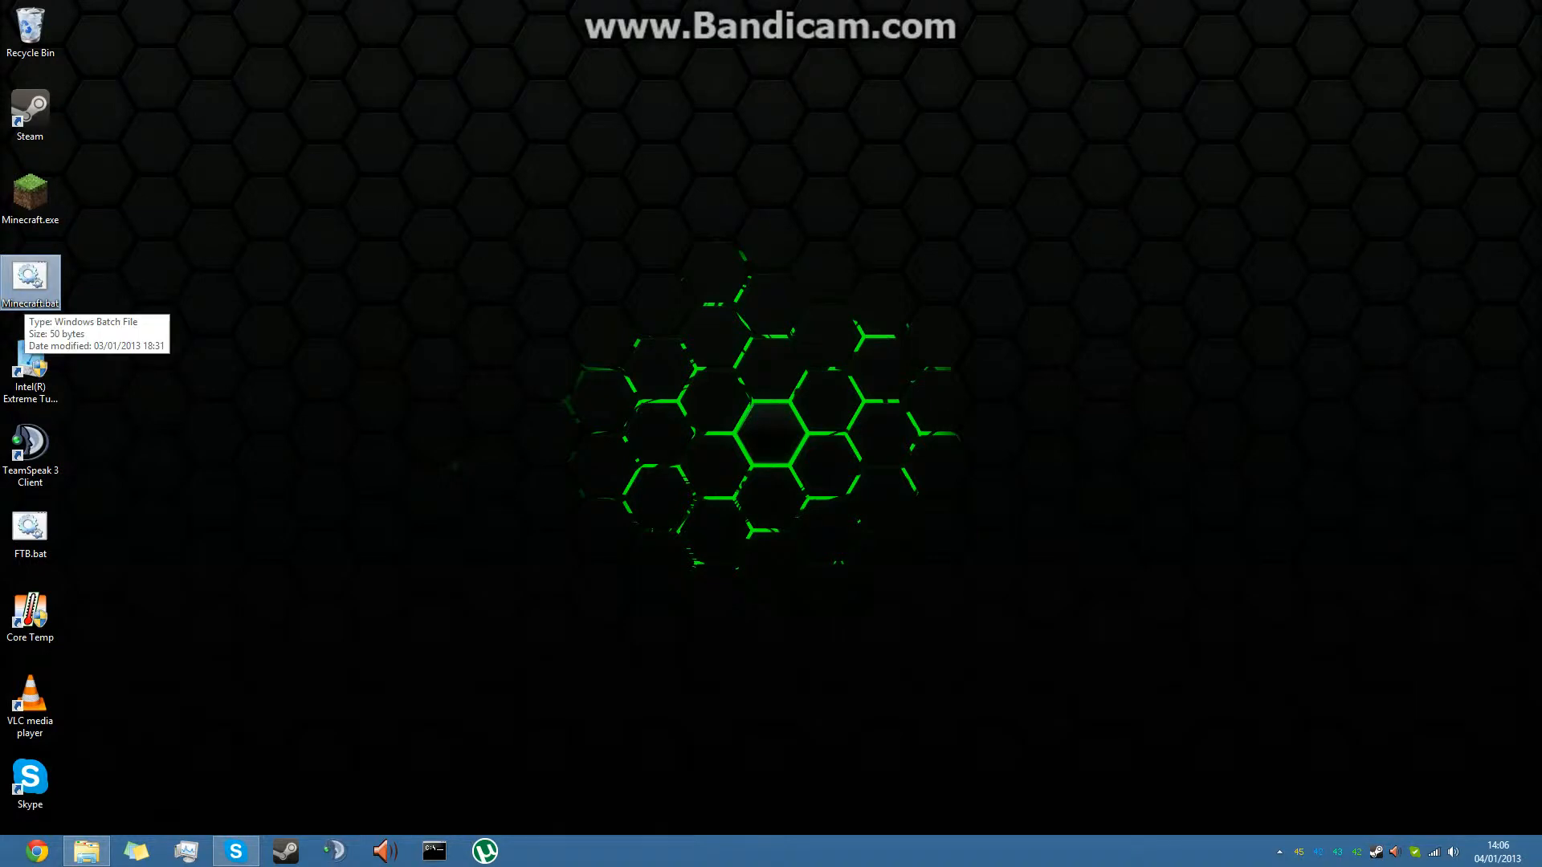
right_click(321, 93)
mouse_move(418, 260)
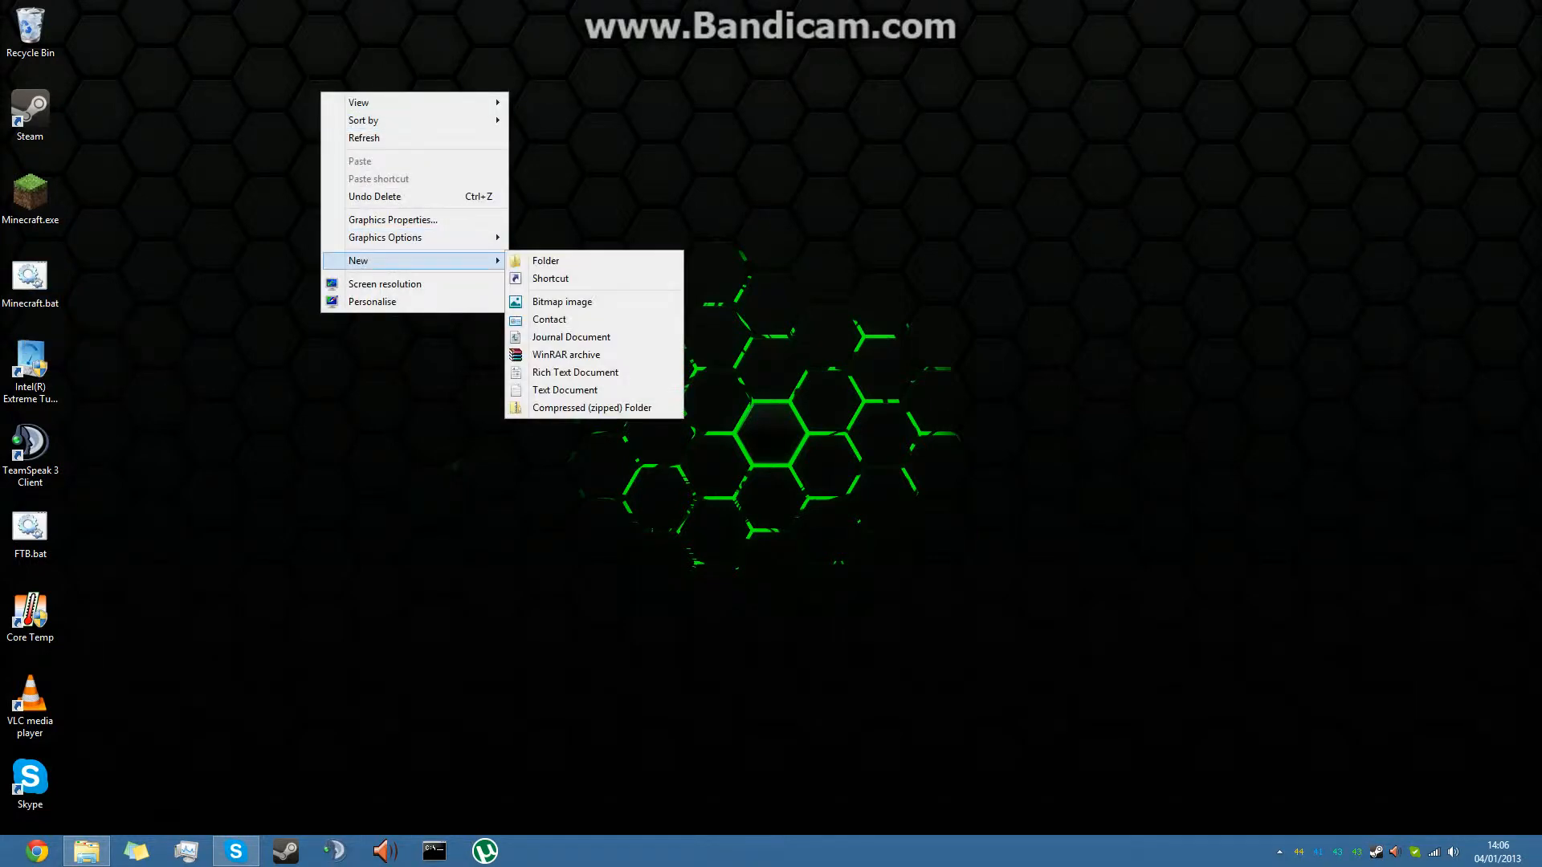
click(567, 390)
click(449, 233)
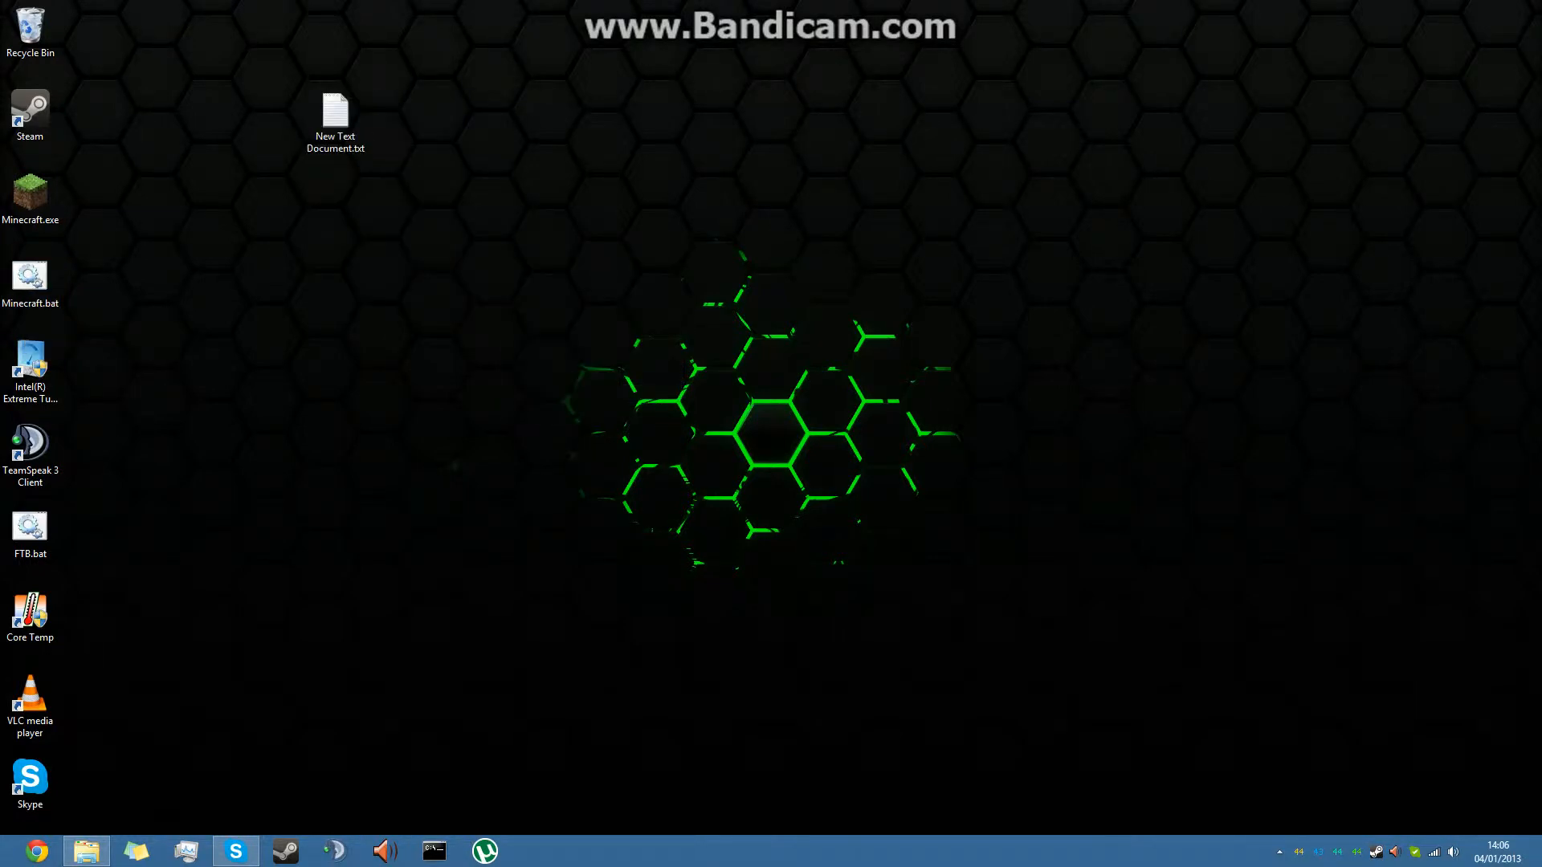
double_click(335, 117)
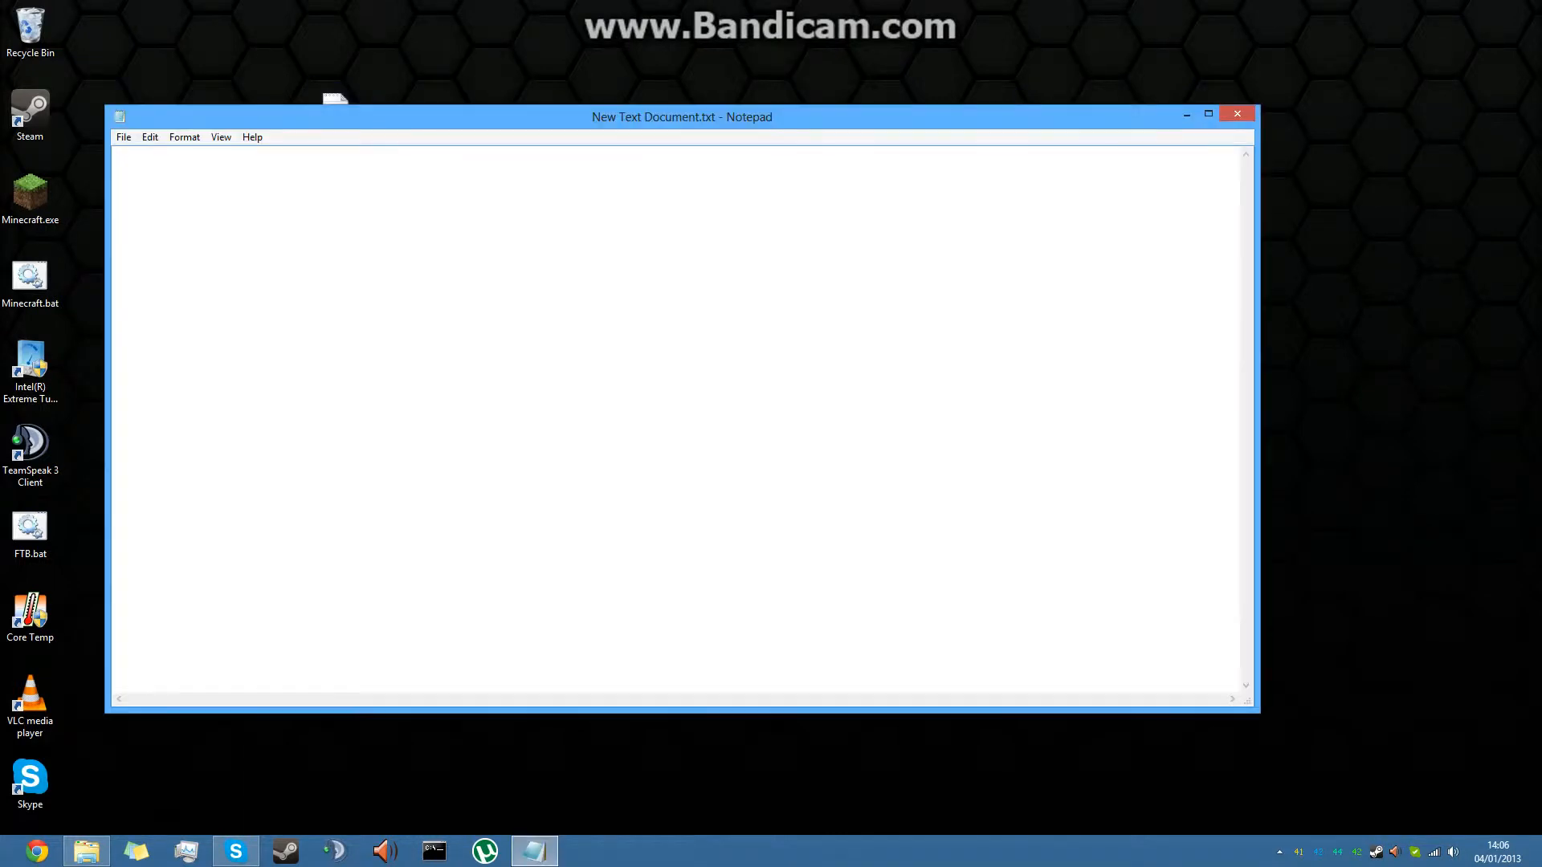
drag(335, 117, 469, 182)
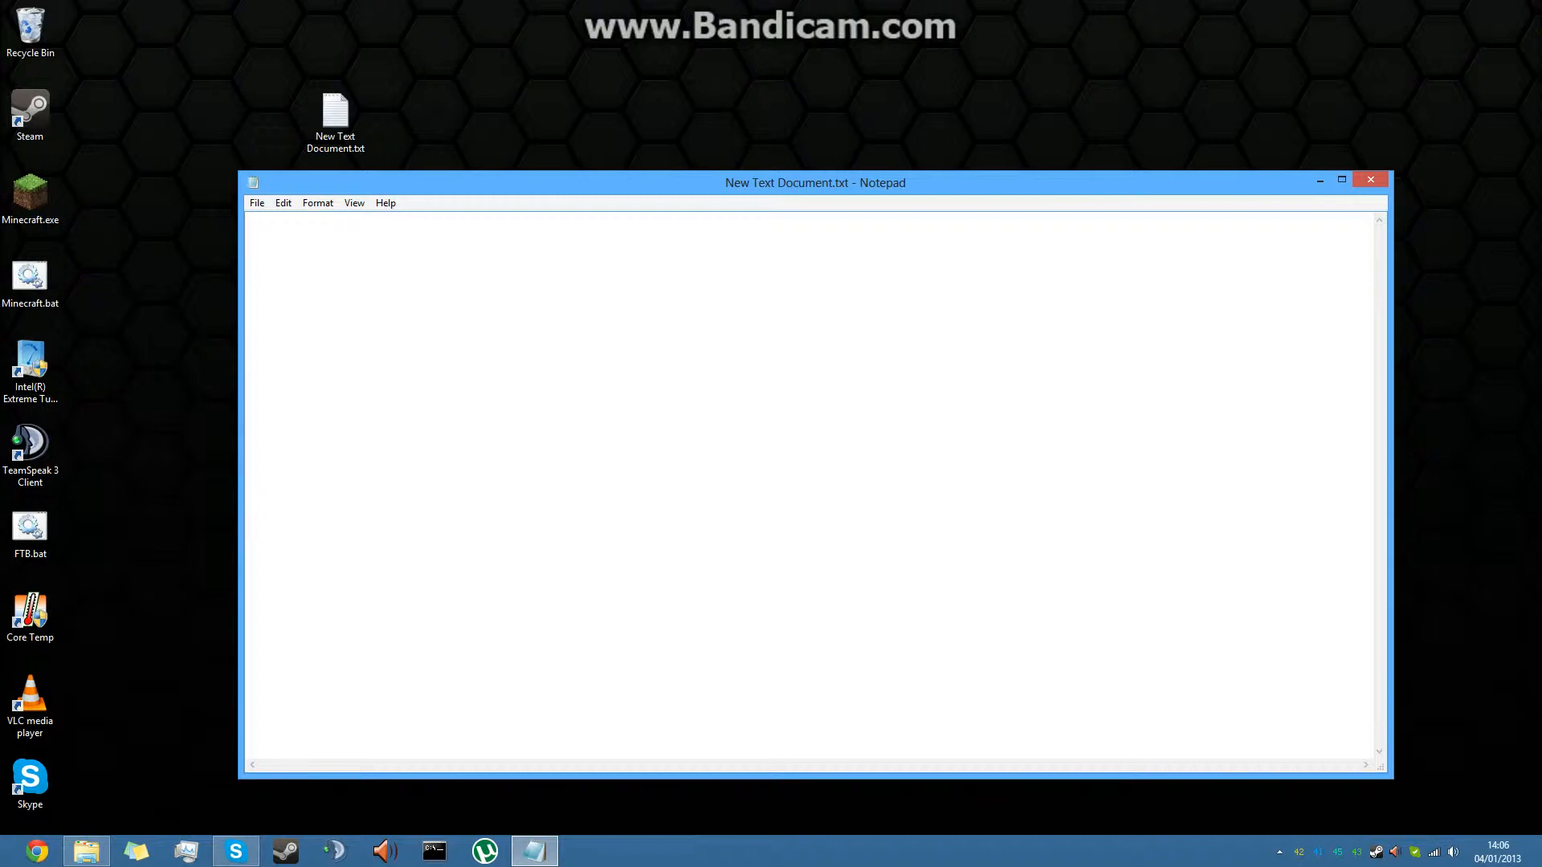
Switch to Chrome and open the uploaded YouTube video "How to Run Minecraft Using all your Installed RAM" from the video manager.
click(36, 853)
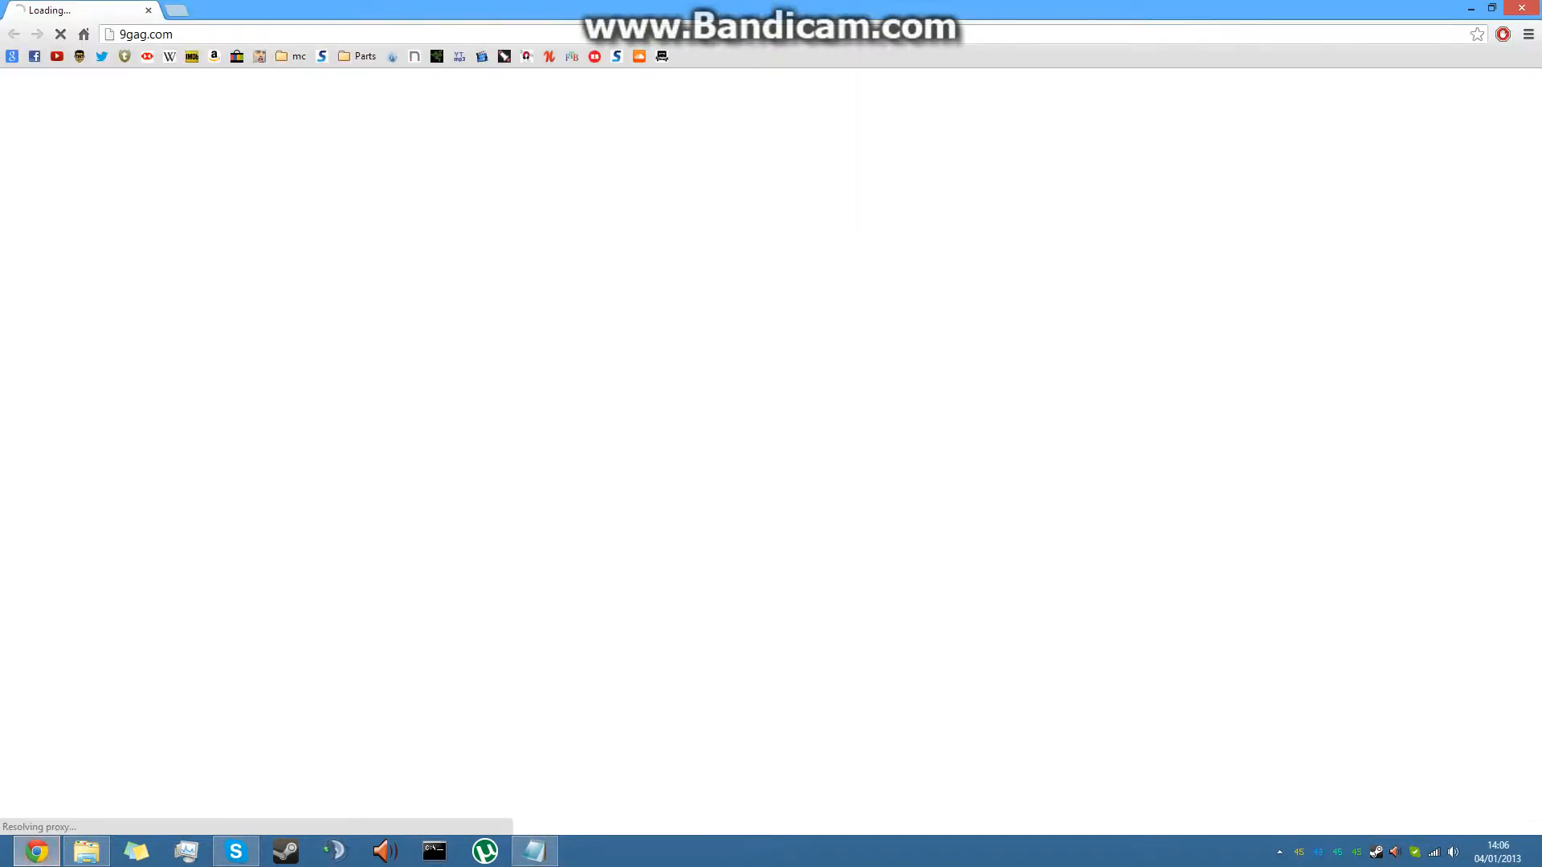
click(57, 56)
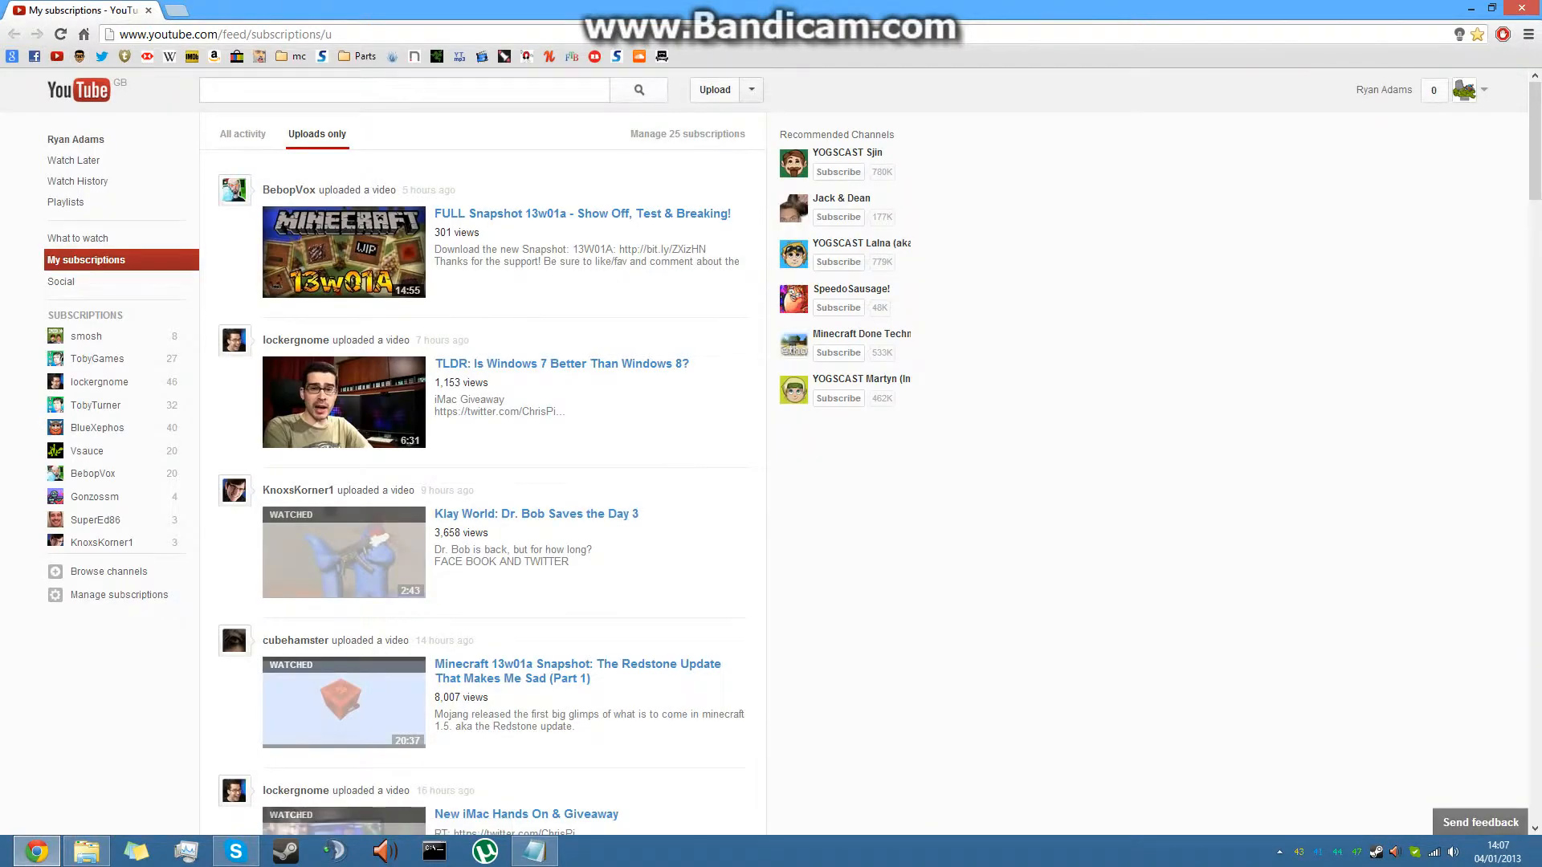
click(751, 90)
click(755, 122)
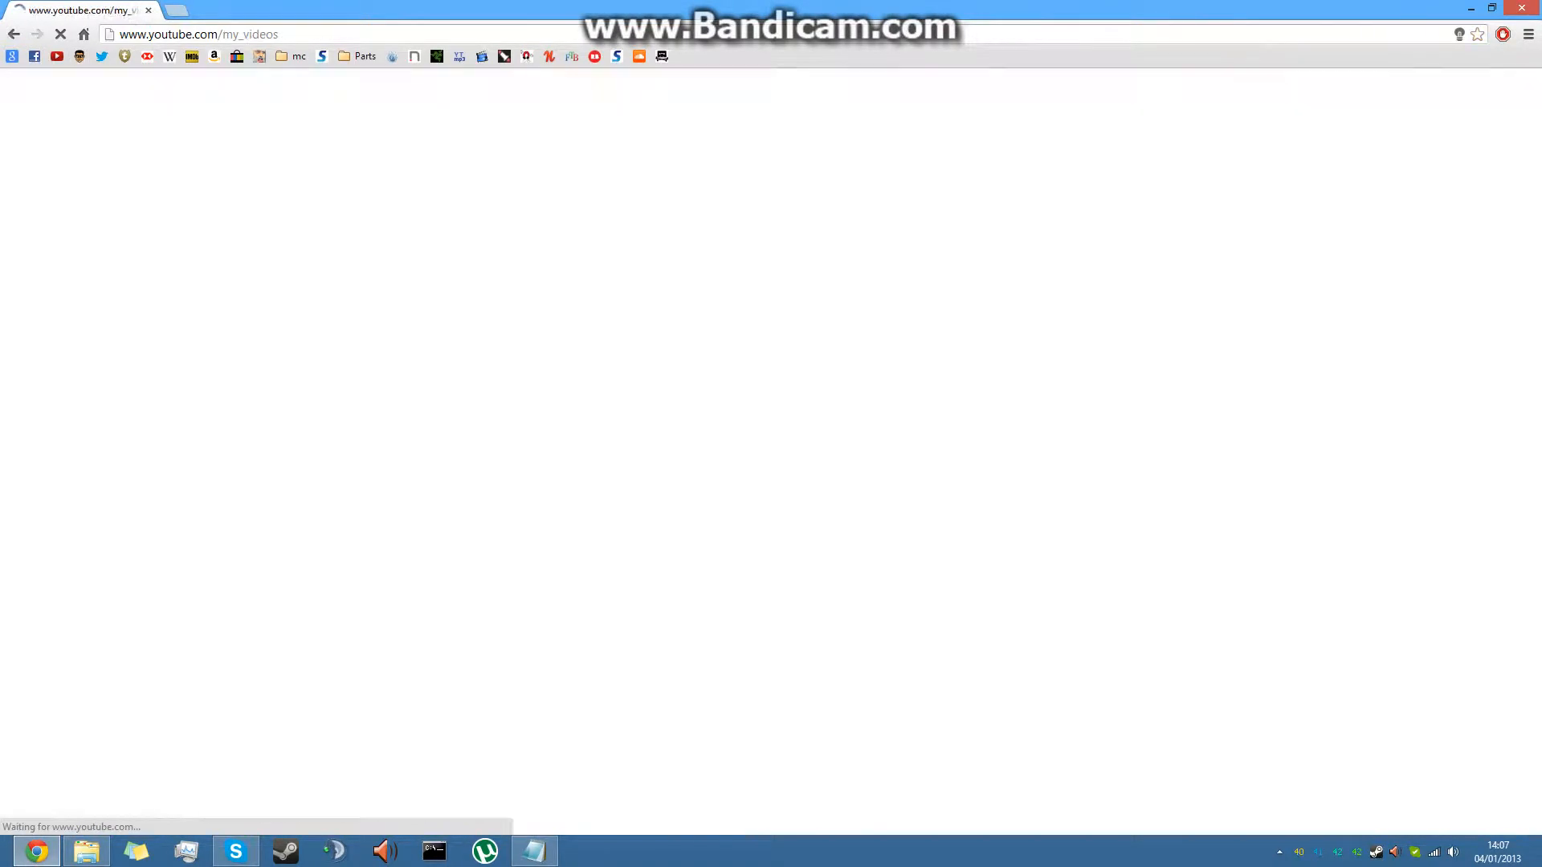
click(474, 580)
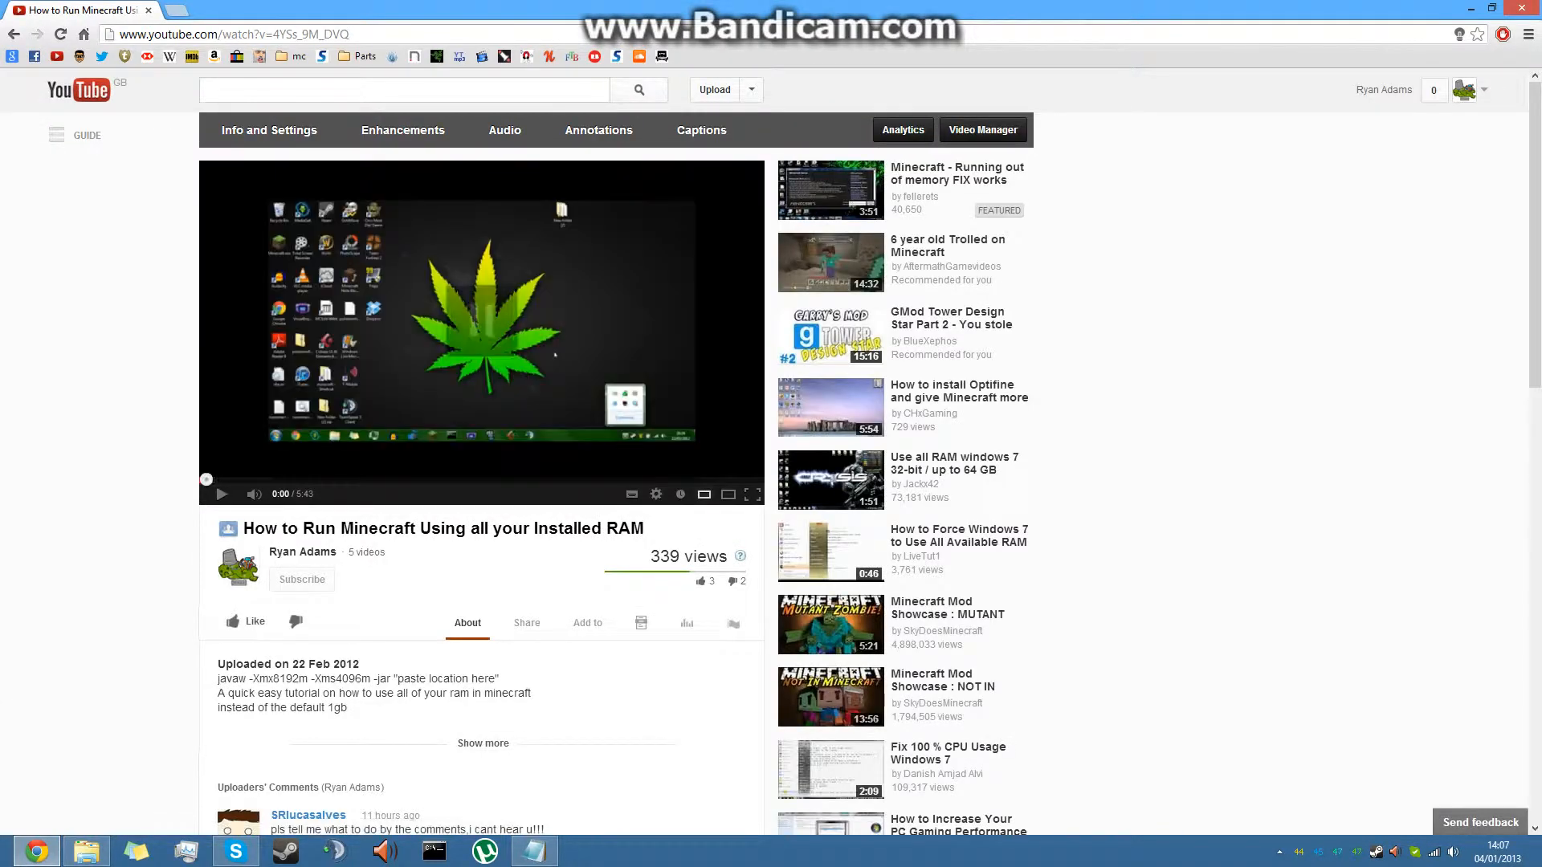
Copy the line javaw -Xmx8192m -Xms4096m -jar "paste location here" from the video description, close Chrome and paste it into the Notepad document.
scroll(771, 449, down, 3)
scroll(554, 114, down, 2)
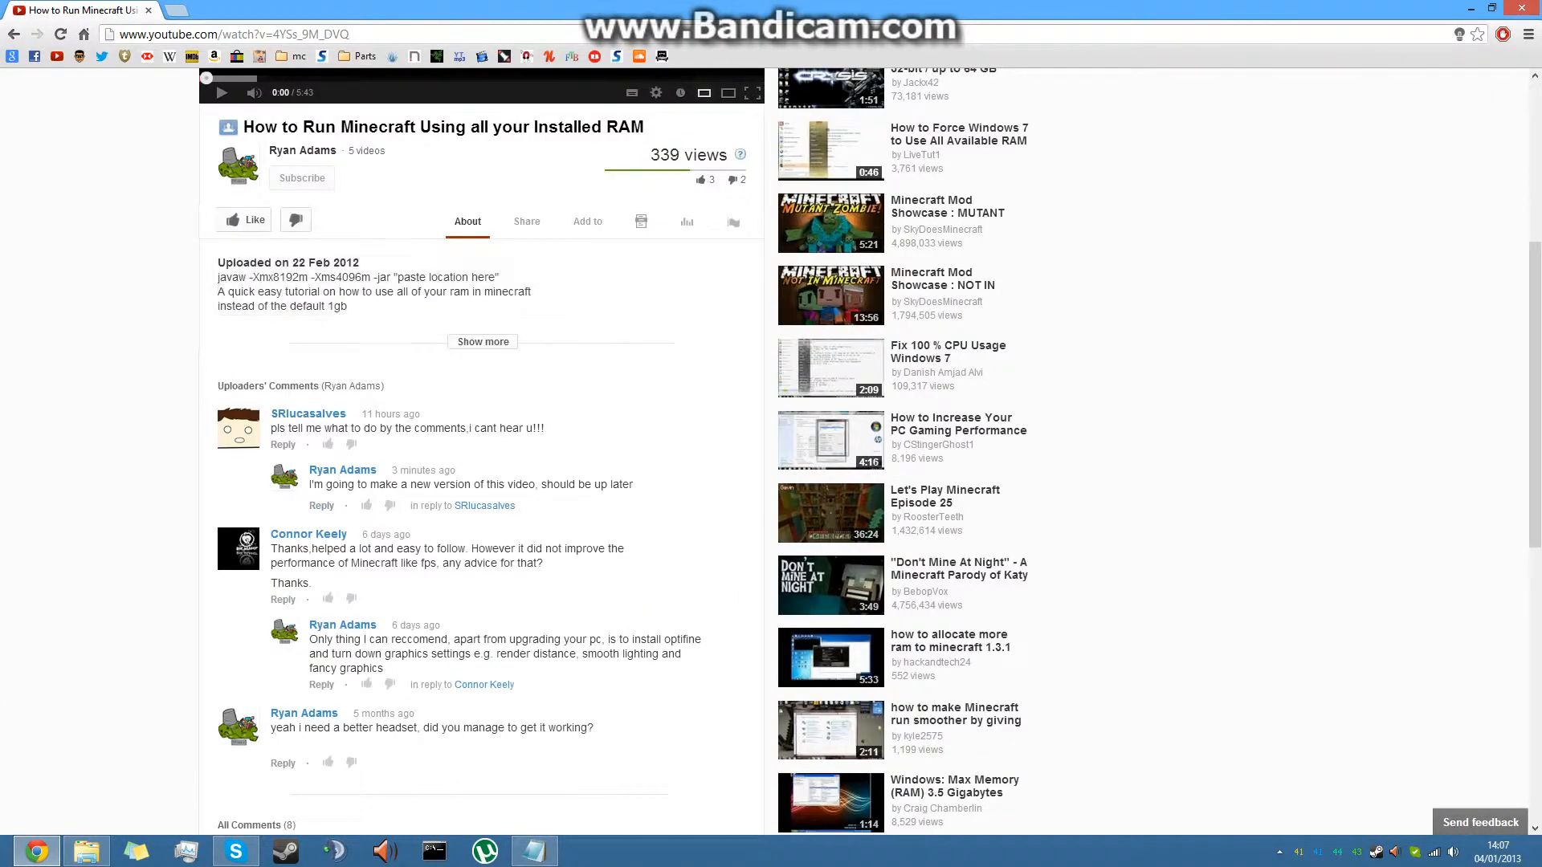
drag(386, 321, 260, 264)
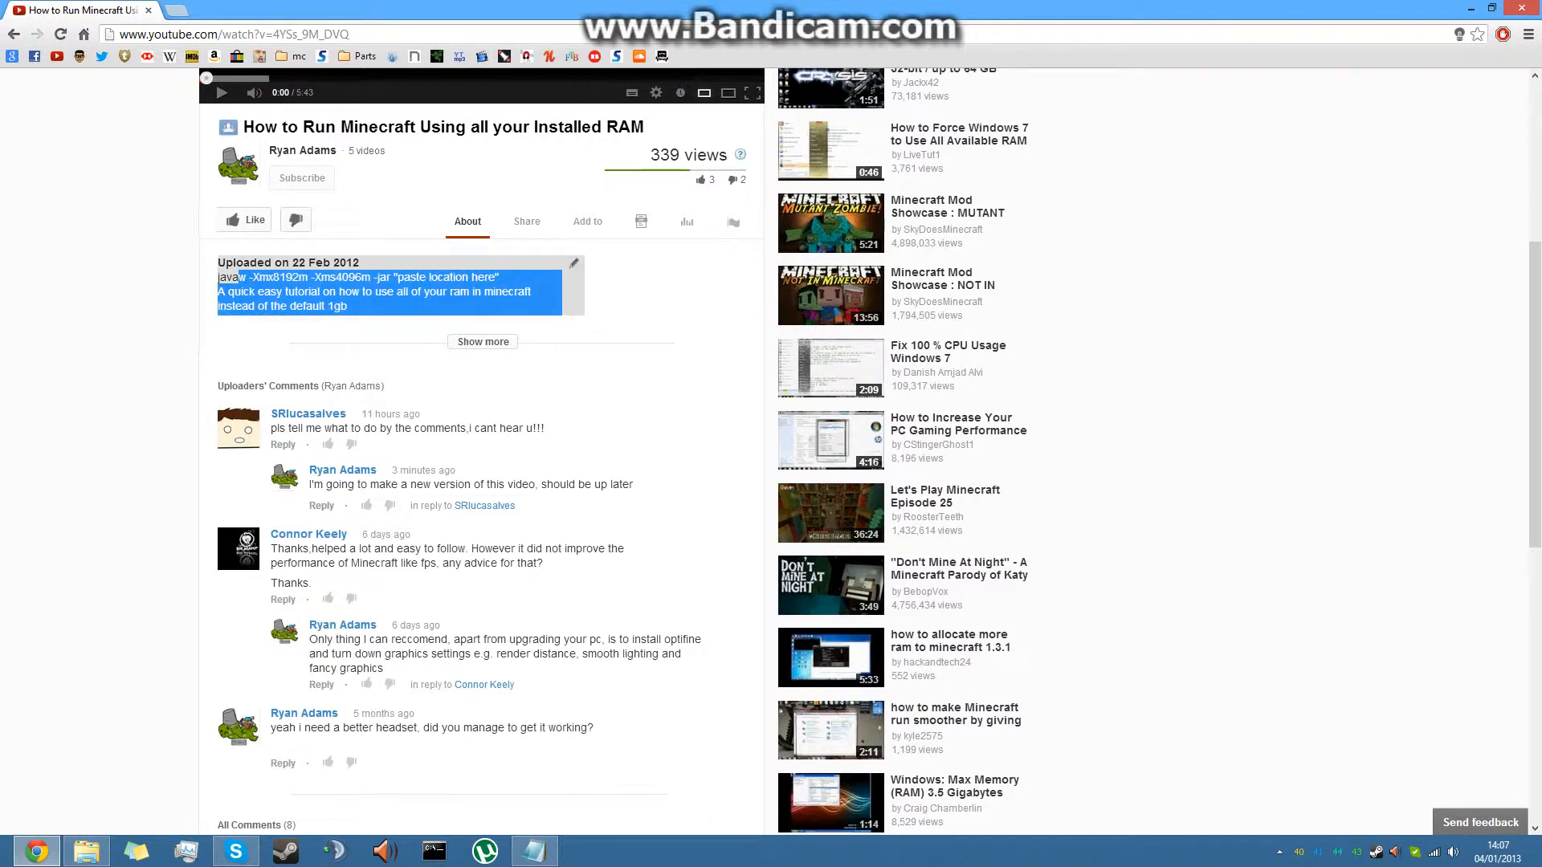
click(180, 273)
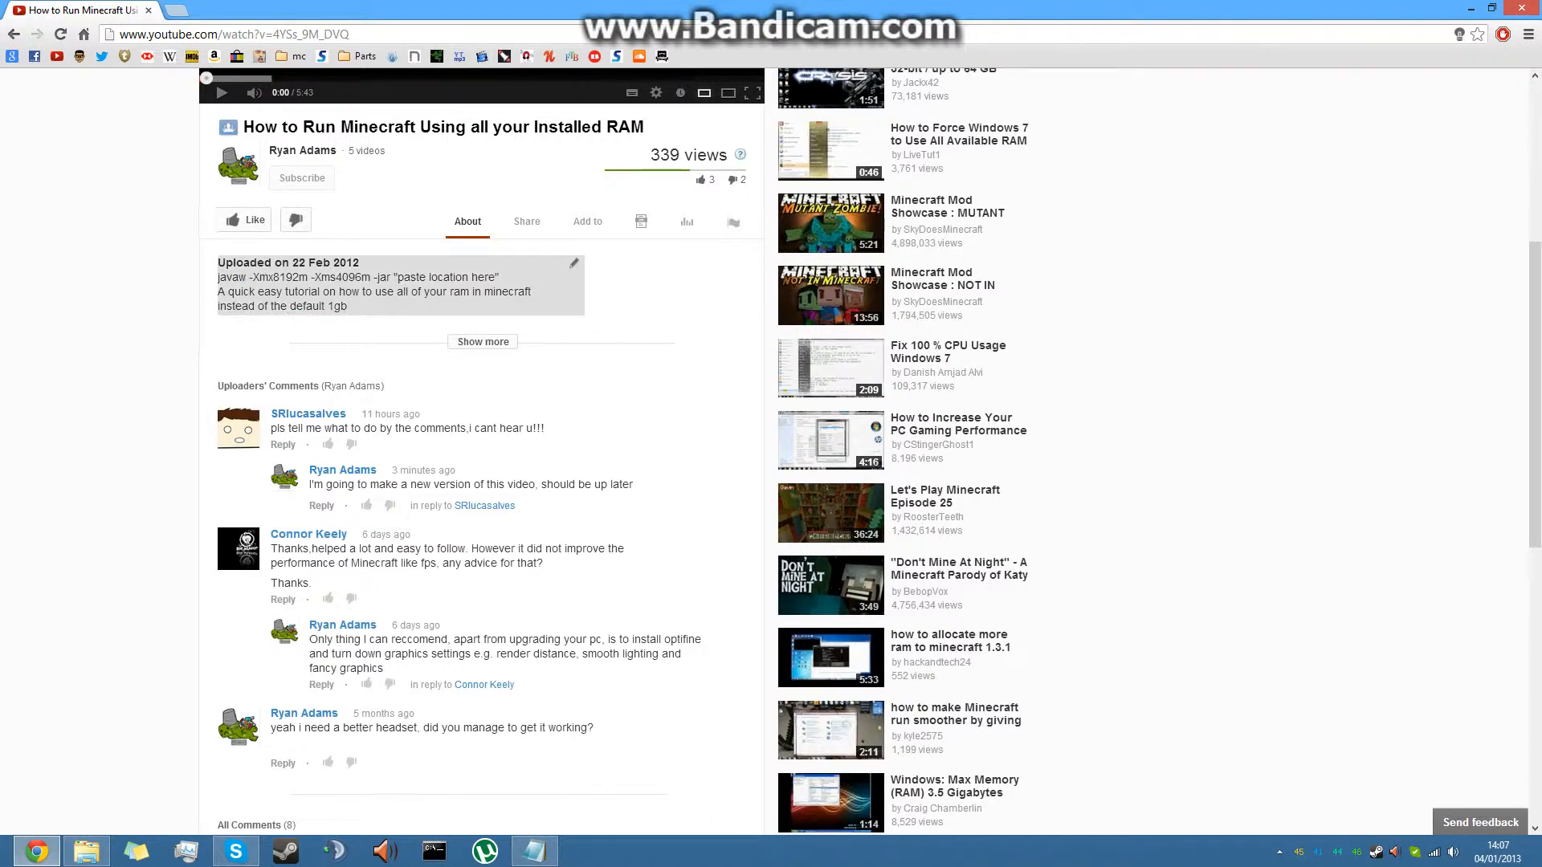
drag(497, 277, 219, 277)
key(ctrl+c)
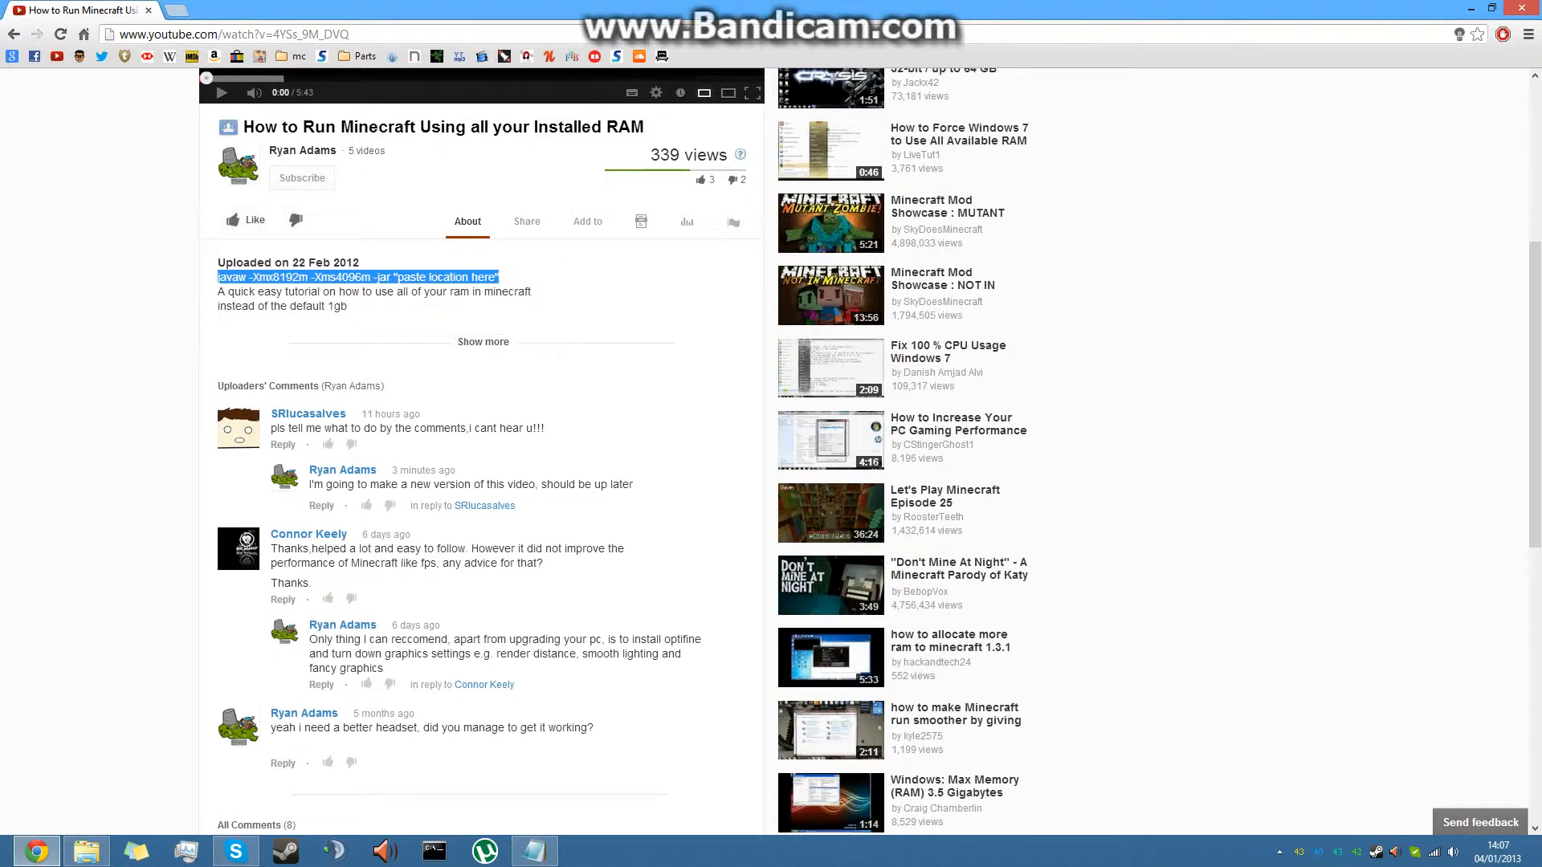
click(1522, 8)
key(ctrl+v)
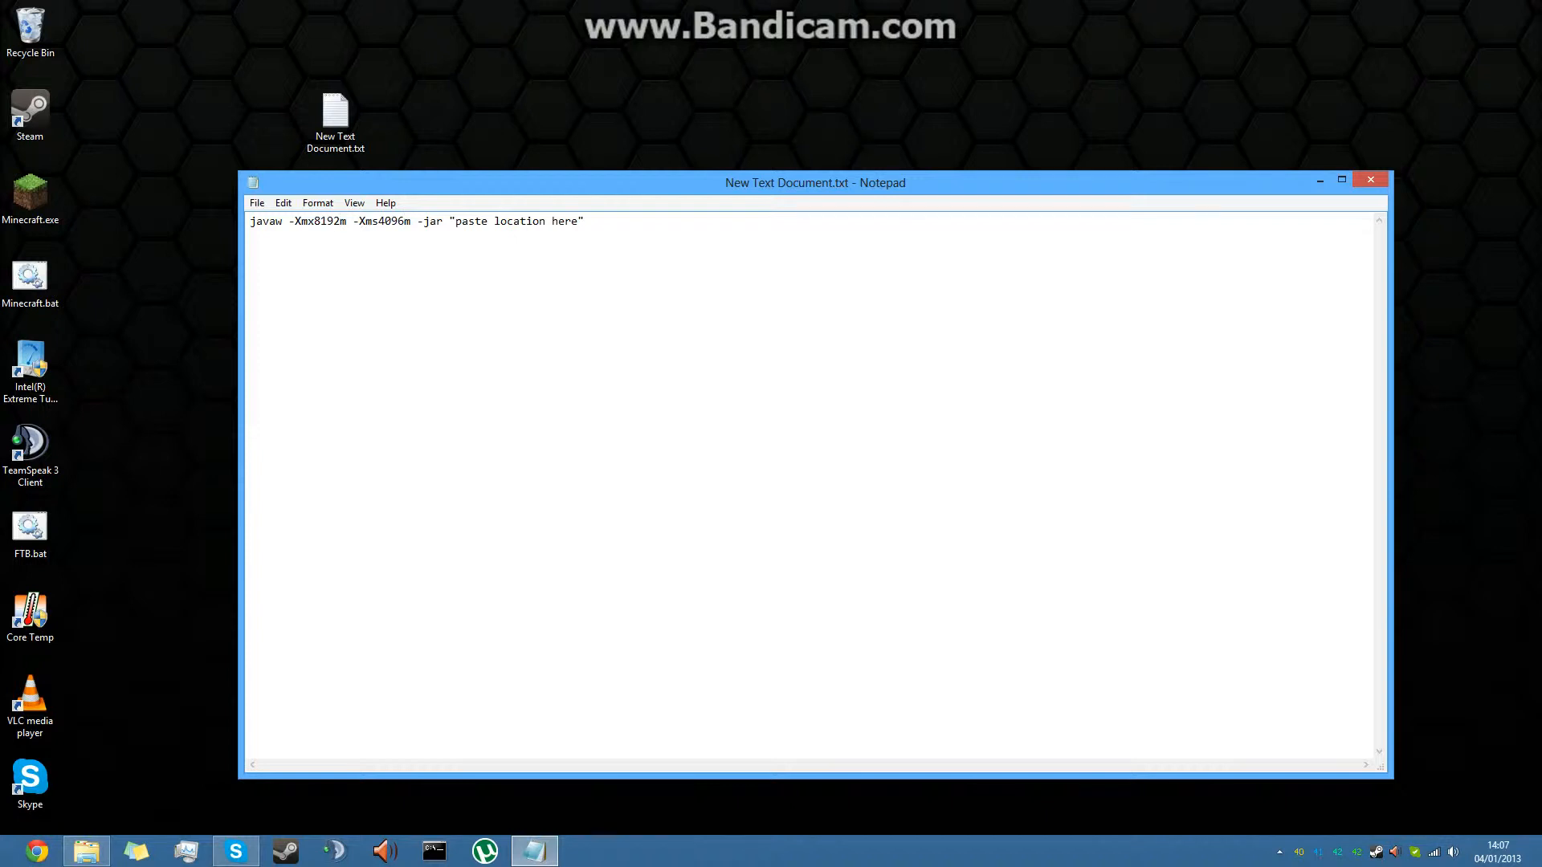
Change the initial memory argument in the javaw line to -Xms14g.
key(BackSpace)
key(BackSpace)
key(BackSpace)
key(BackSpace)
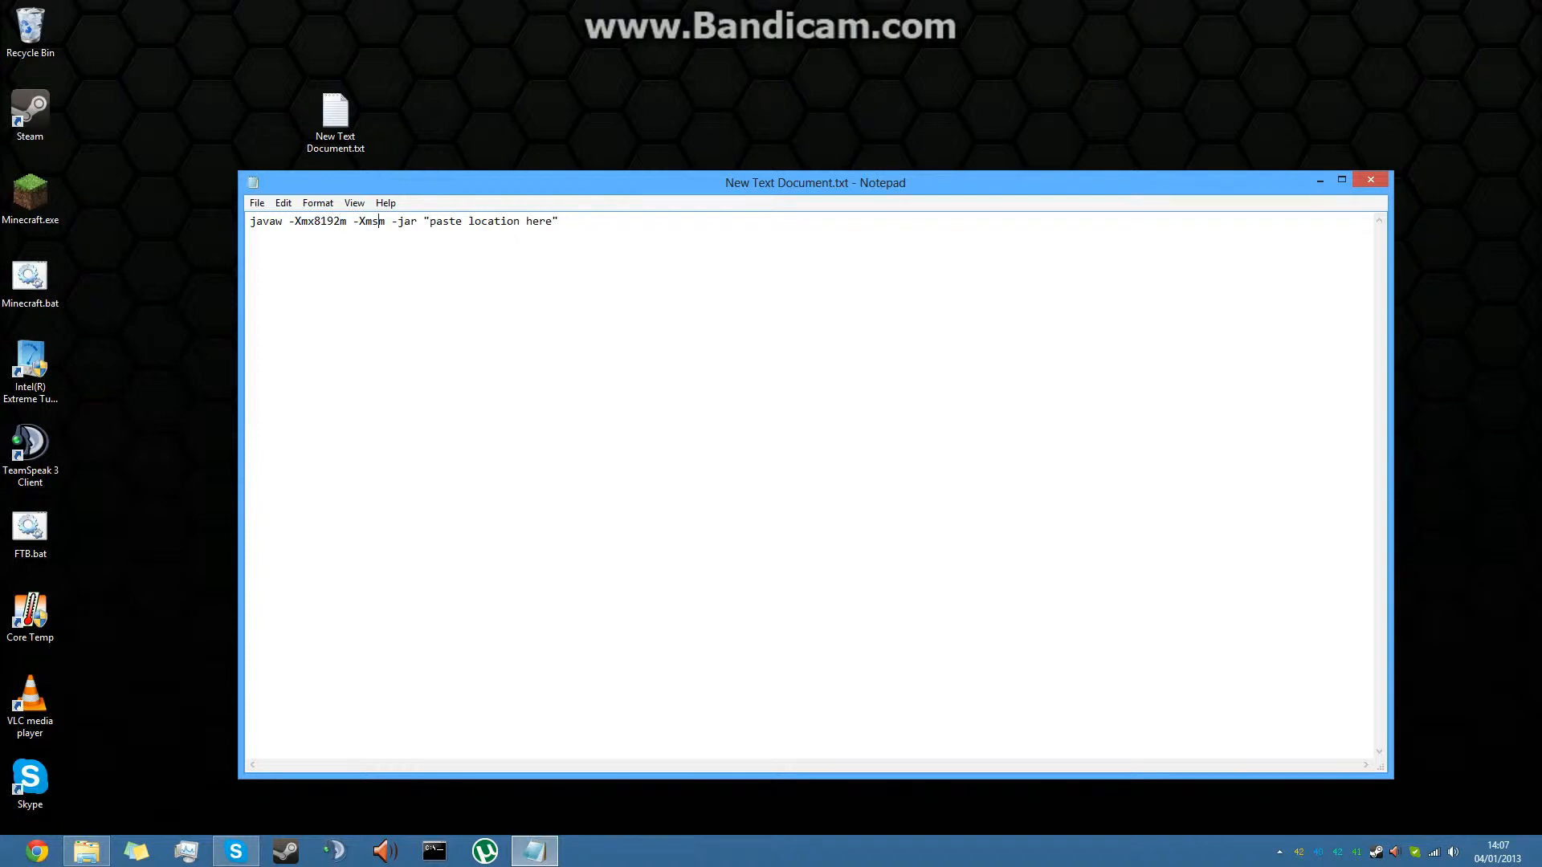
text(14)
key(BackSpace)
key(BackSpace)
key(BackSpace)
text(14g)
key(BackSpace)
text(g)
Change the maximum memory argument in the javaw line to -Xmx14g.
key(BackSpace)
key(BackSpace)
key(BackSpace)
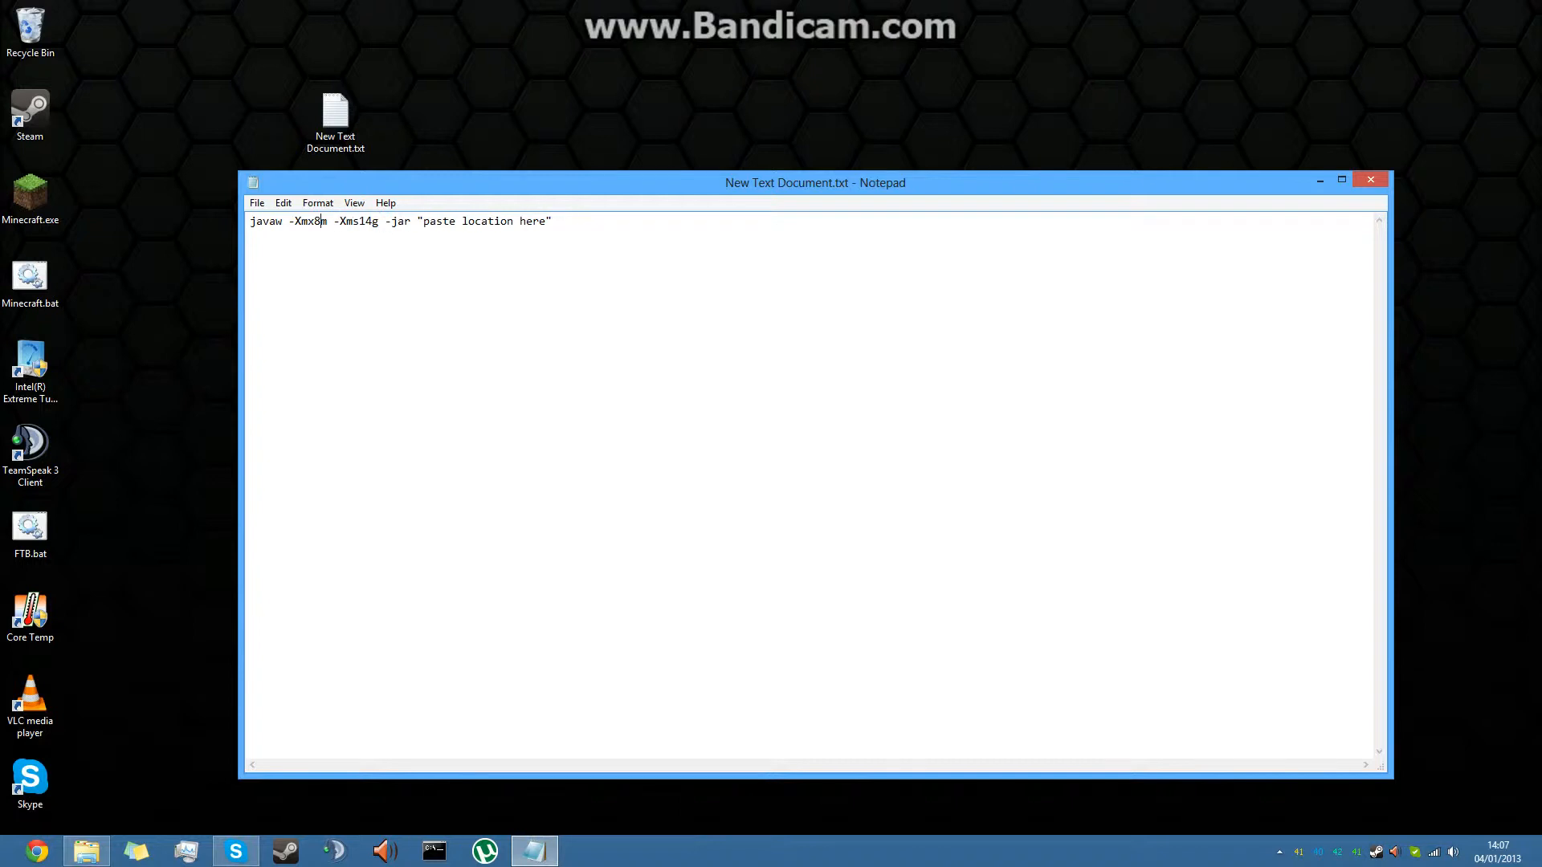
key(BackSpace)
text(14)
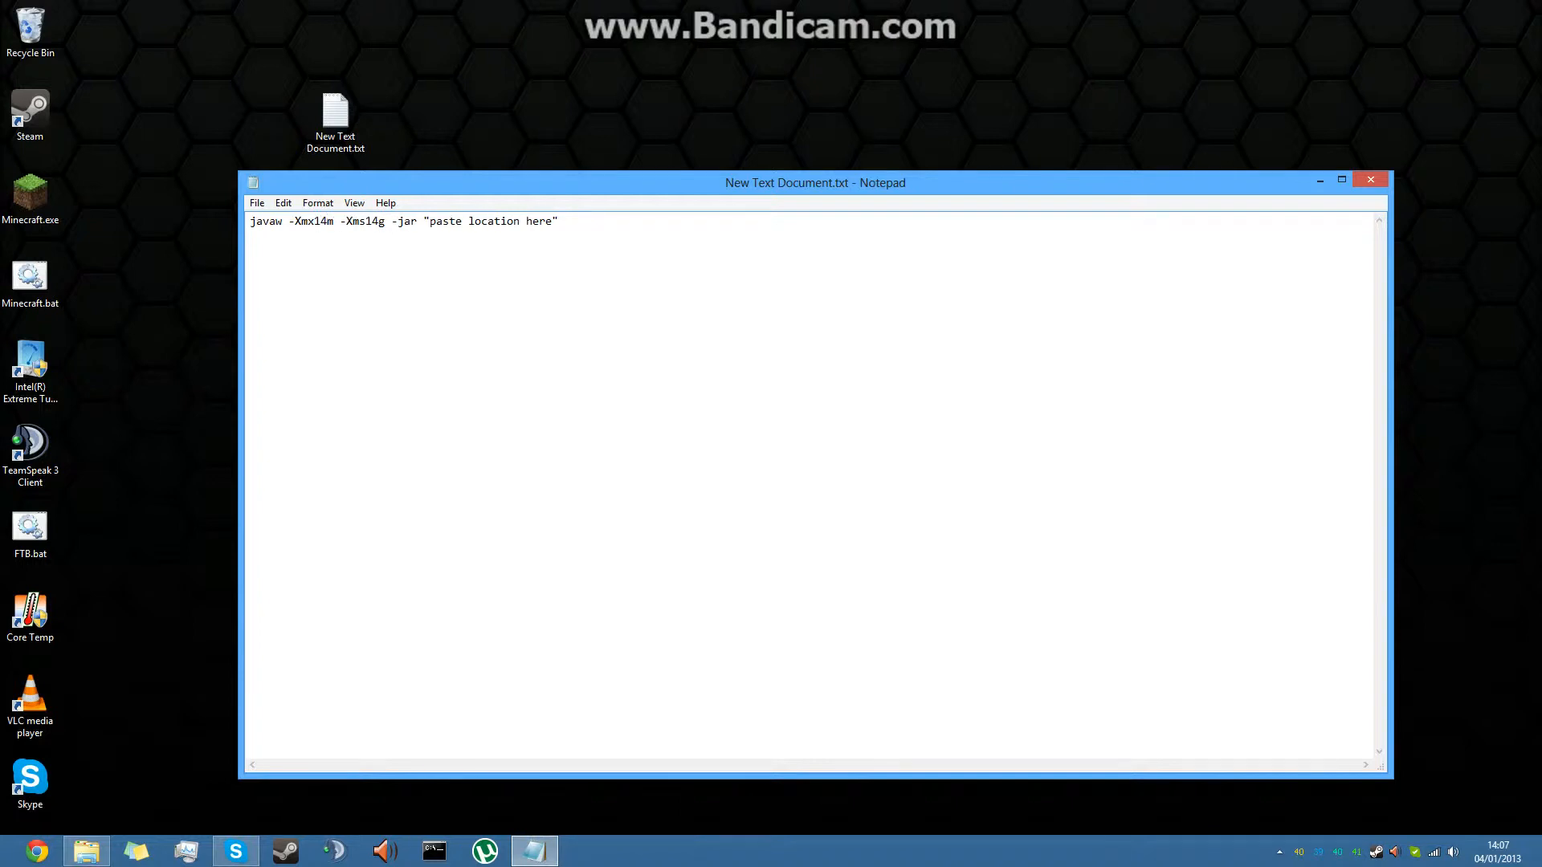
key(BackSpace)
text(g)
Save the changes to New Text Document.txt and close Notepad.
click(257, 204)
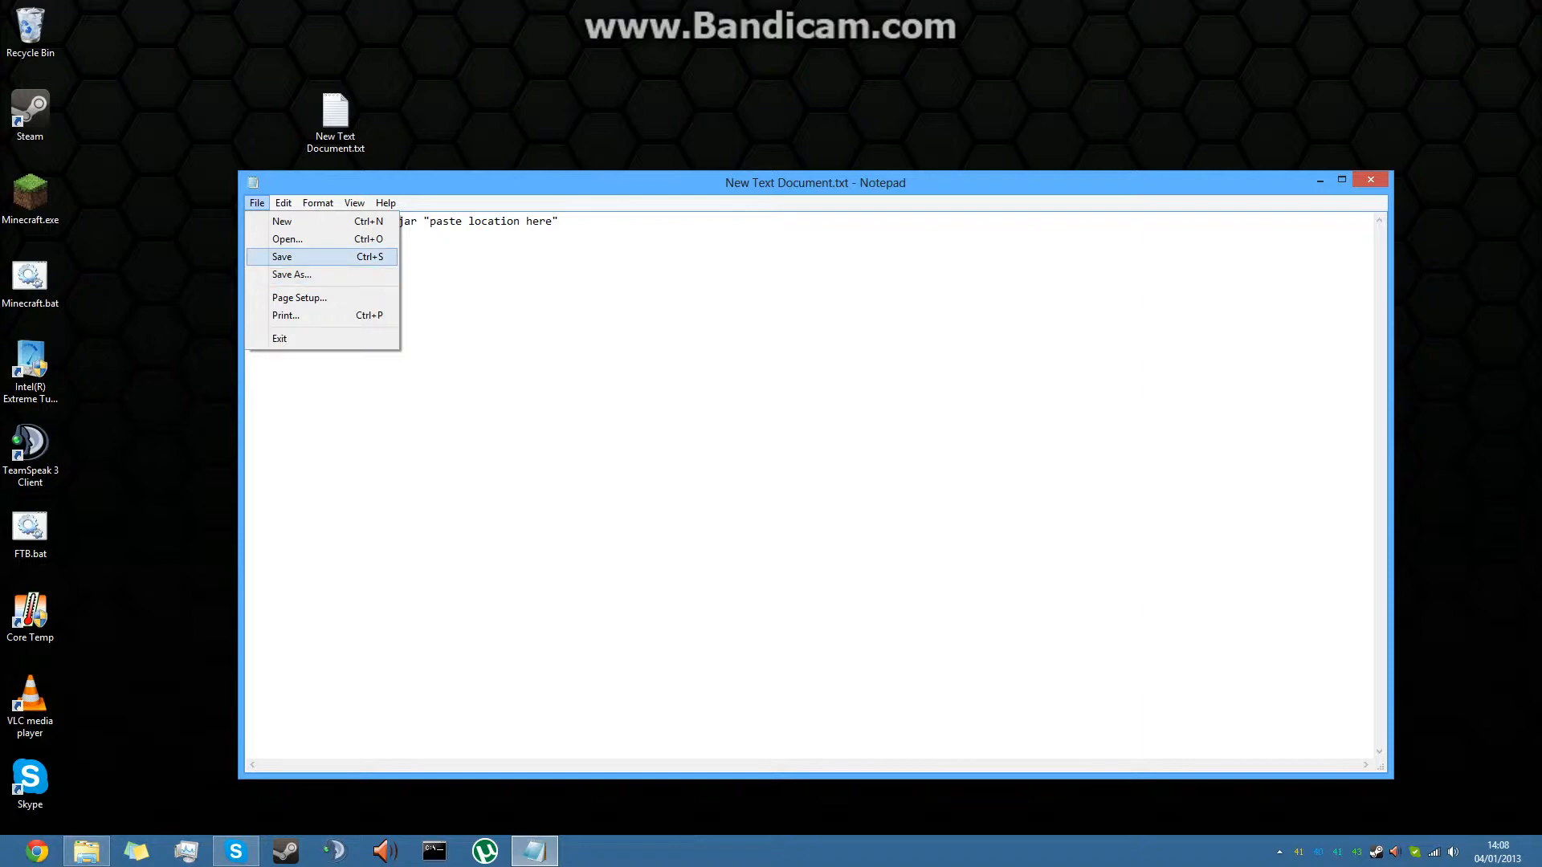
click(293, 258)
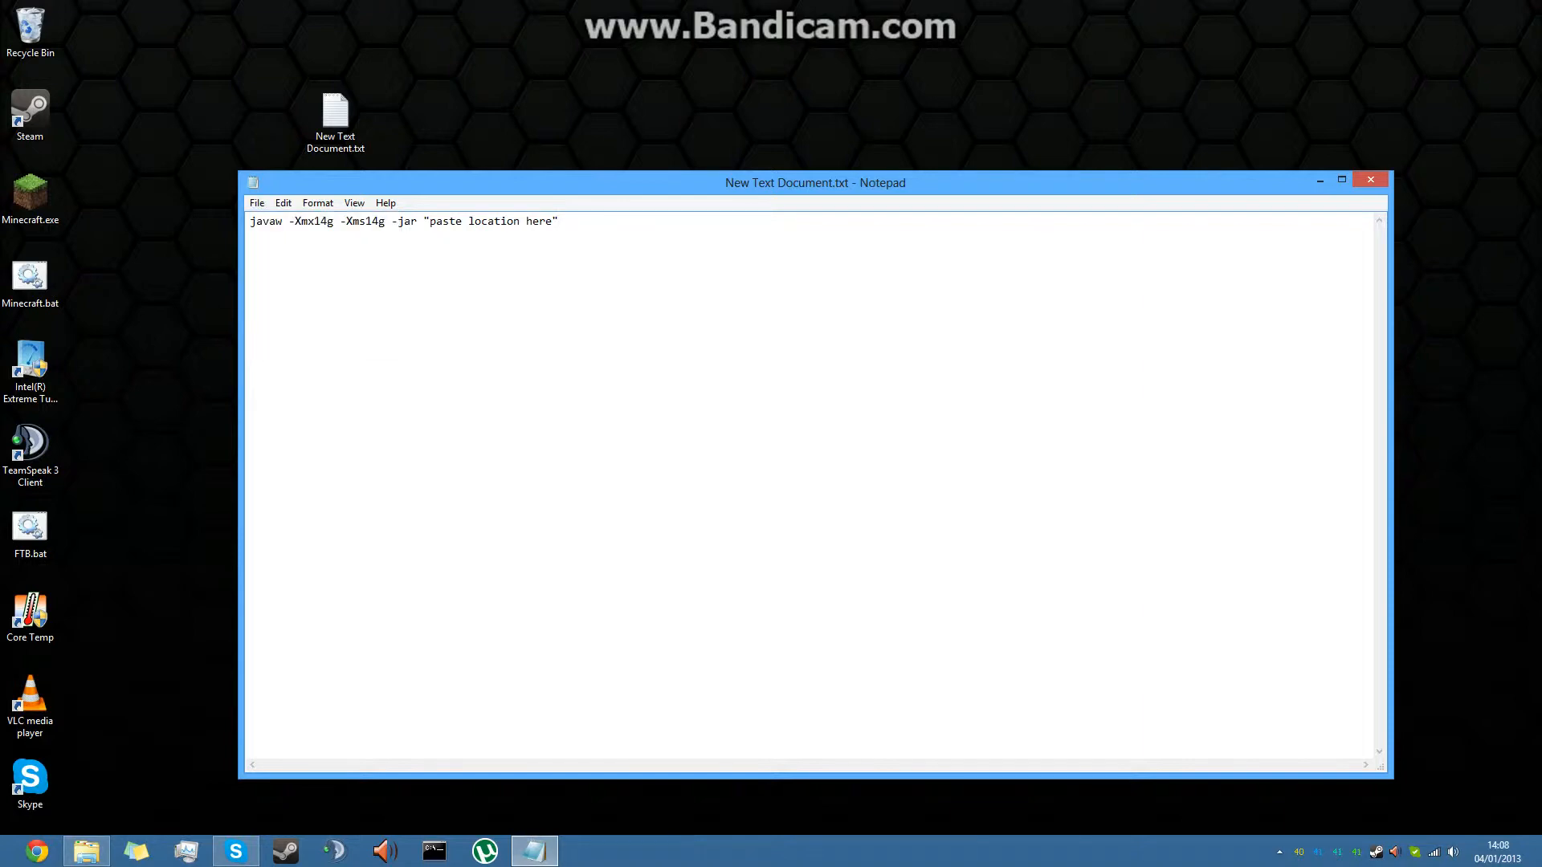
click(1370, 179)
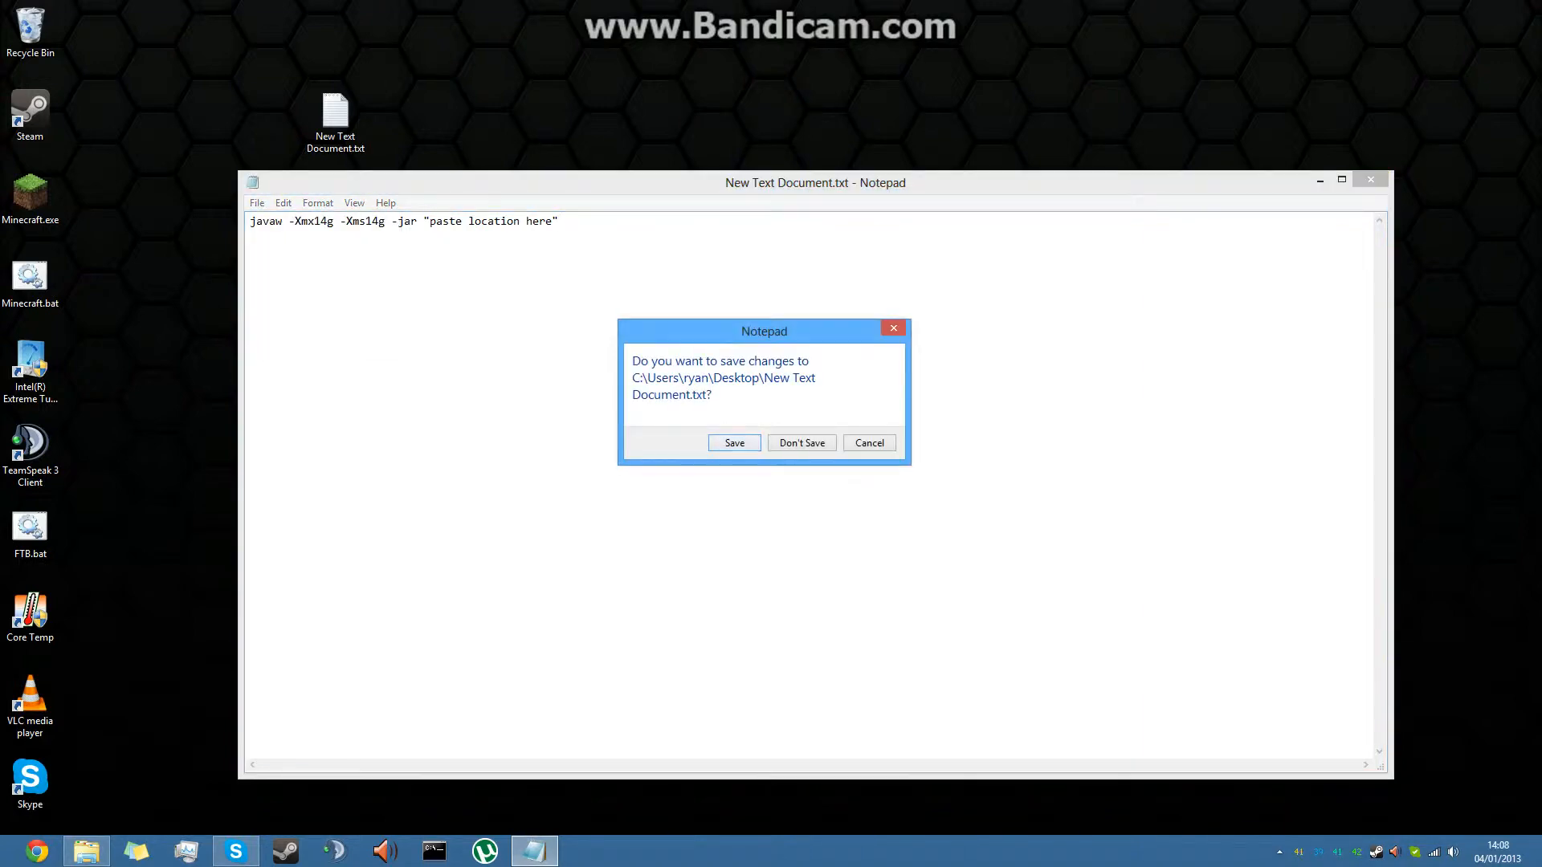
click(734, 443)
Rename the desktop text document's extension from txt to bat and accept the extension change.
right_click(336, 150)
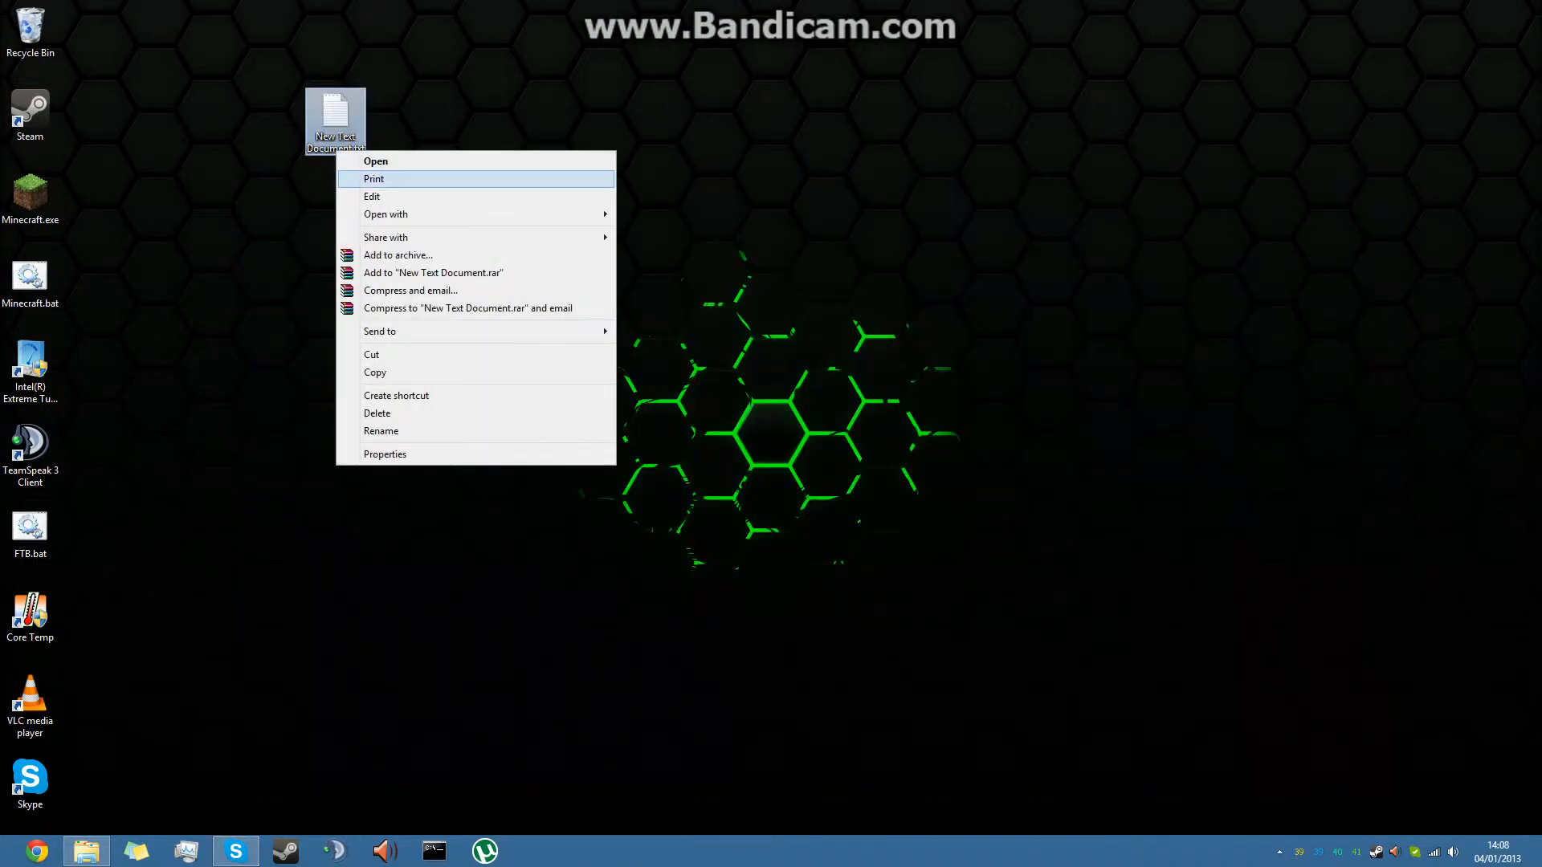
click(381, 431)
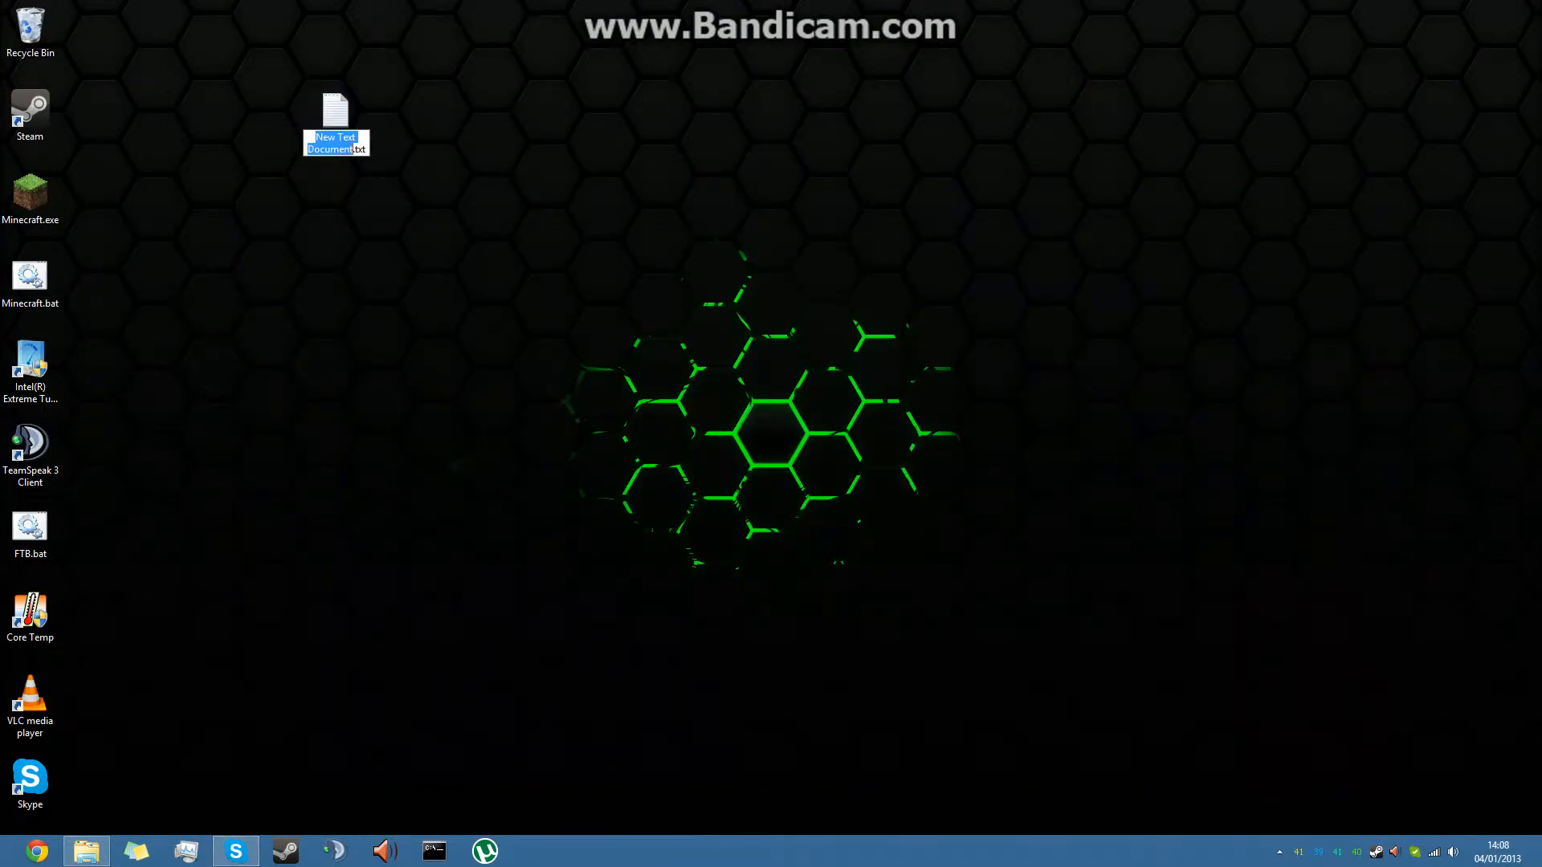
click(366, 150)
key(BackSpace)
key(BackSpace)
key(BackSpace)
text(bat)
key(Return)
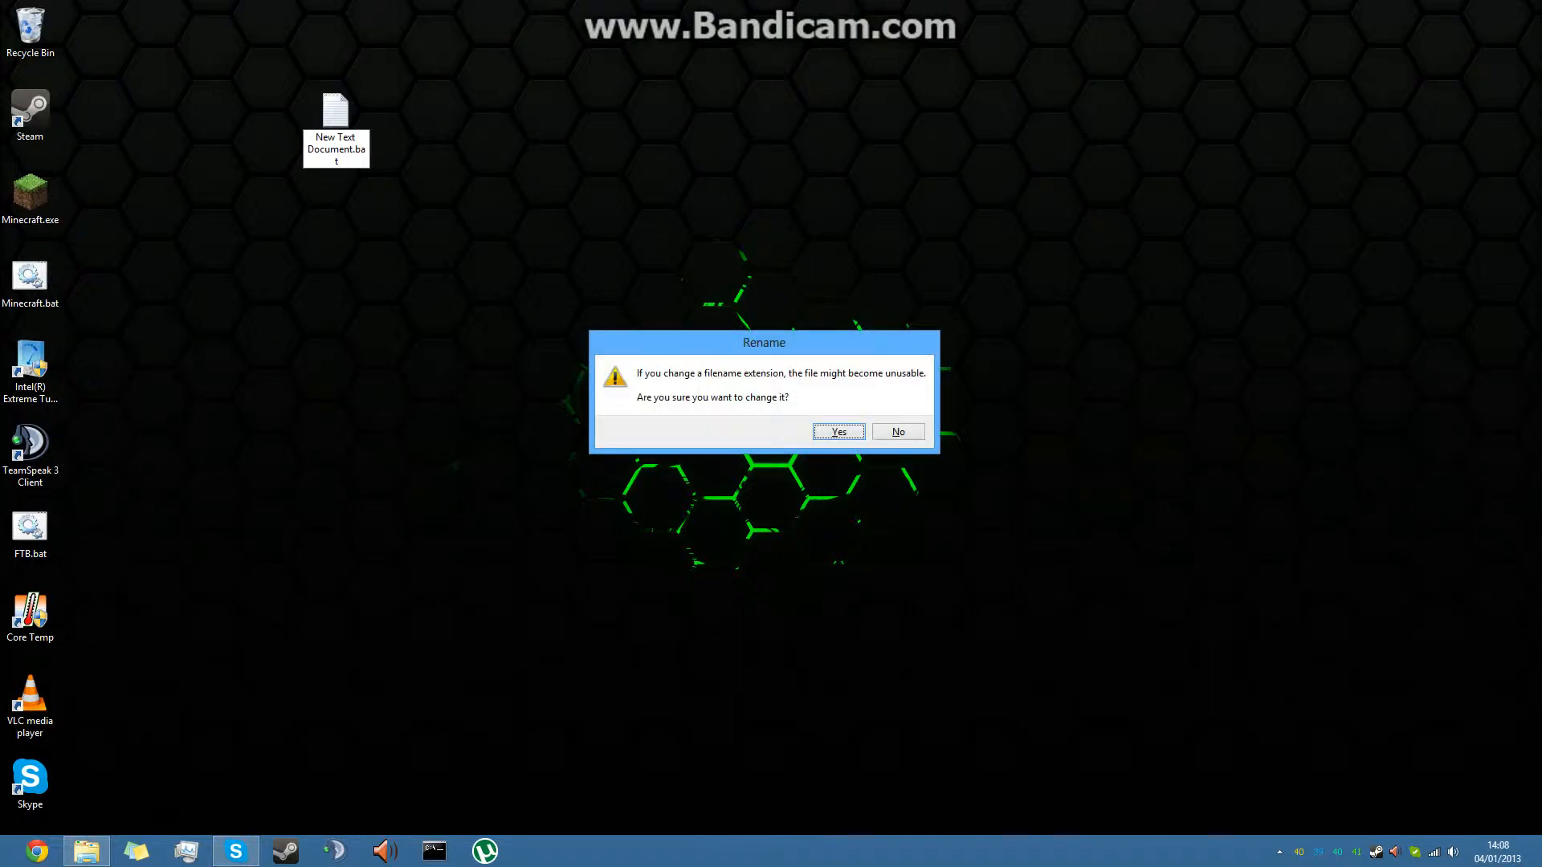
key(Return)
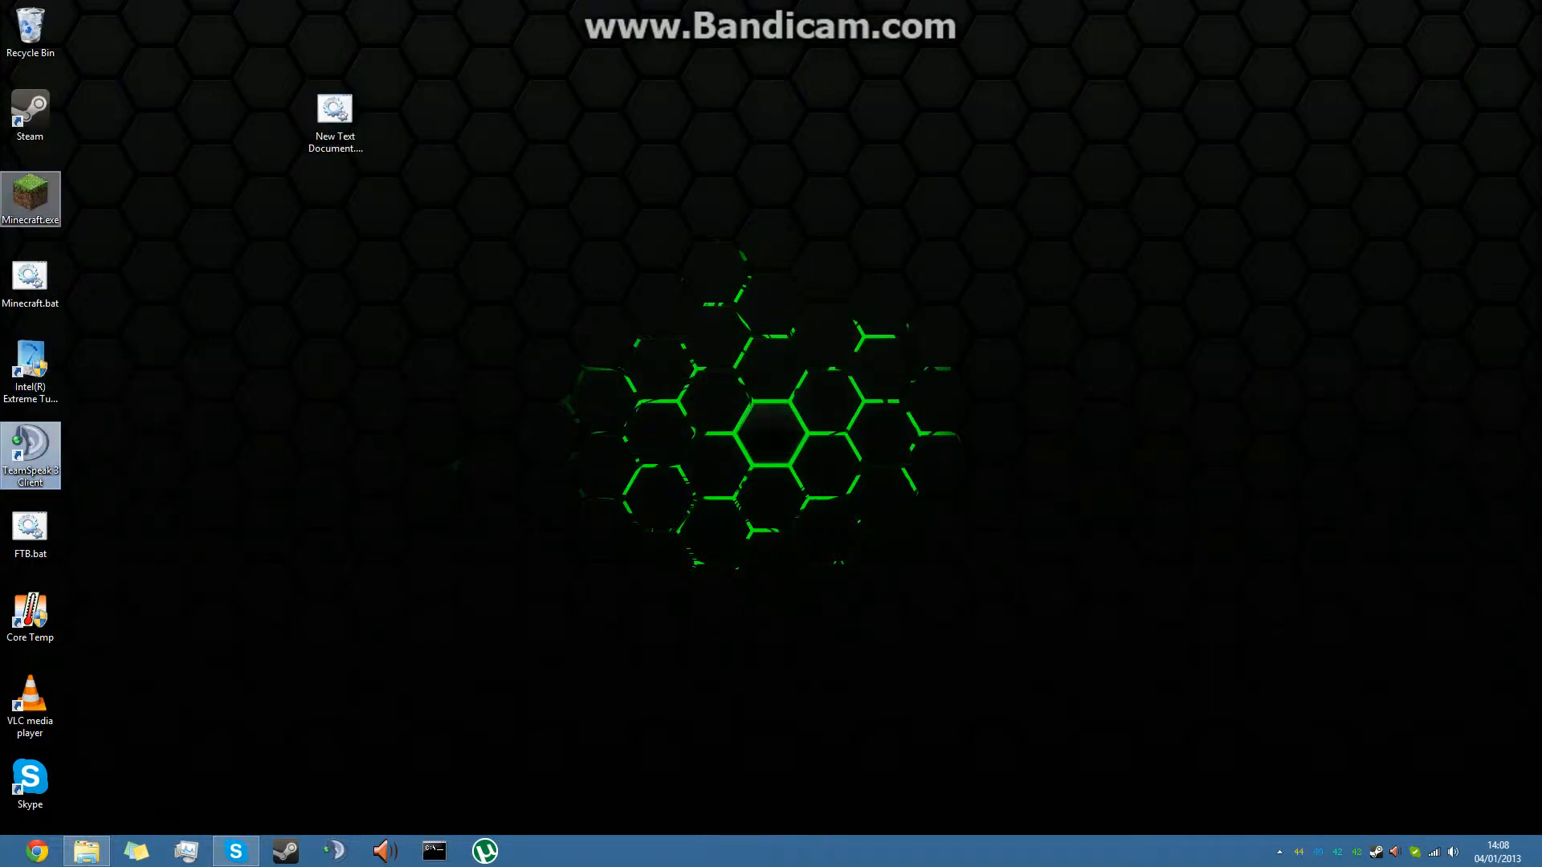
Open the Desktop folder in File Explorer and look through its view settings and file commands.
click(86, 850)
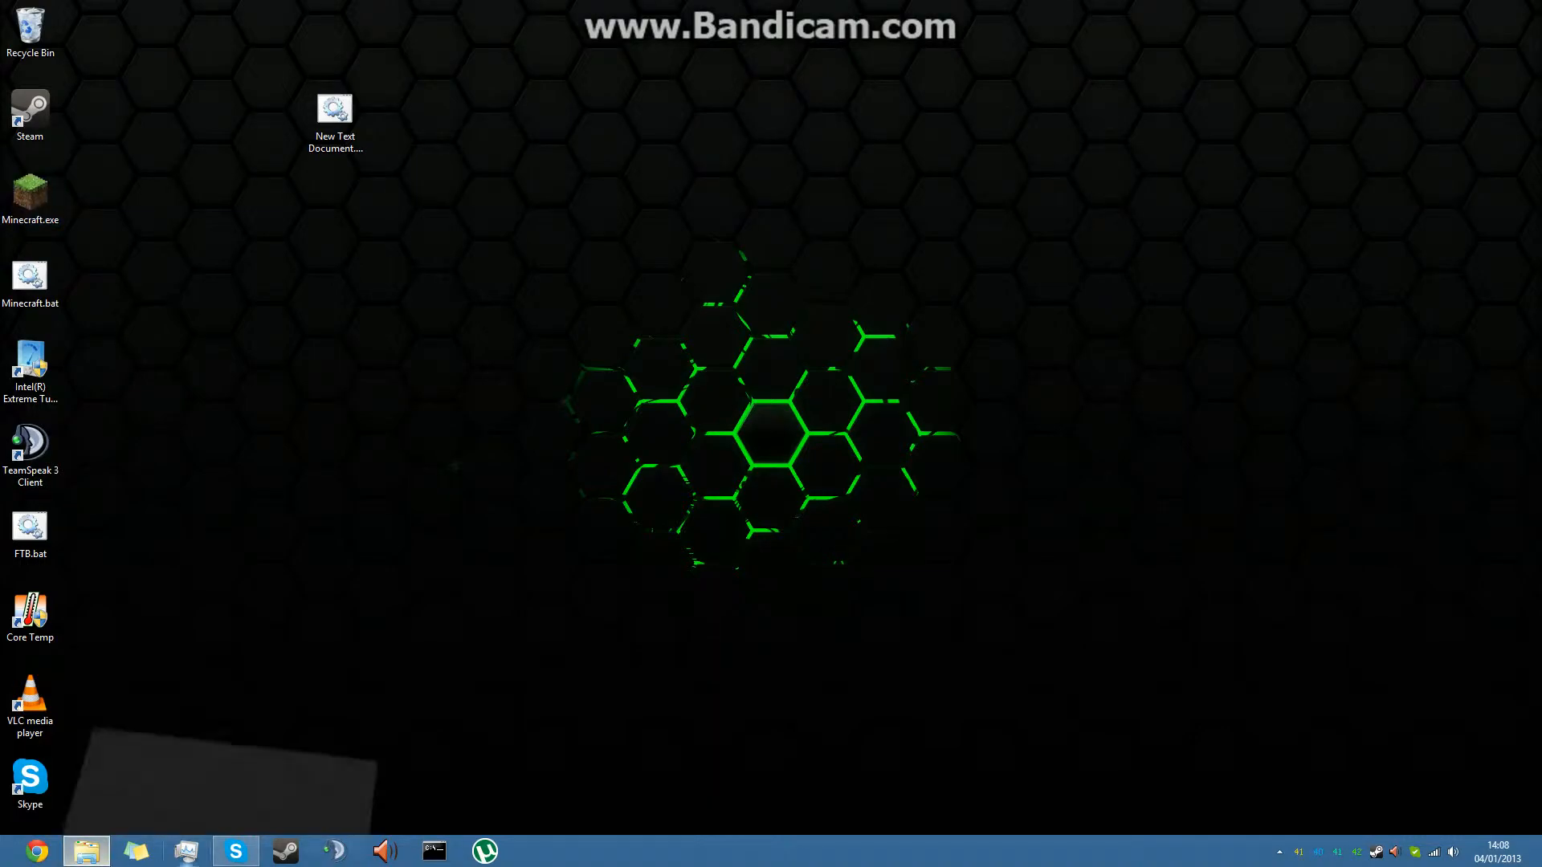
click(241, 102)
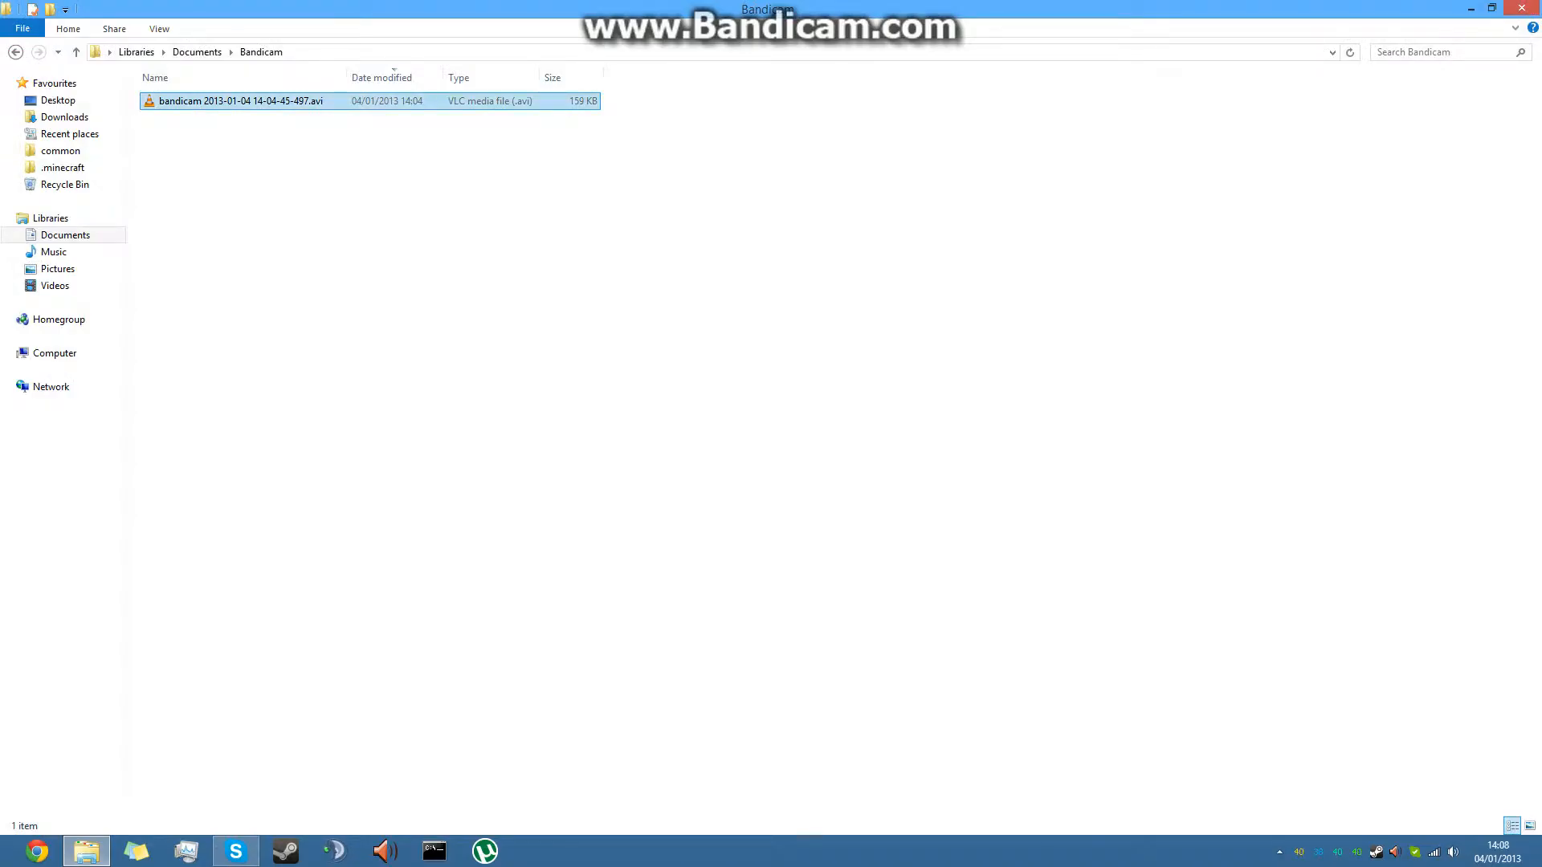
click(257, 193)
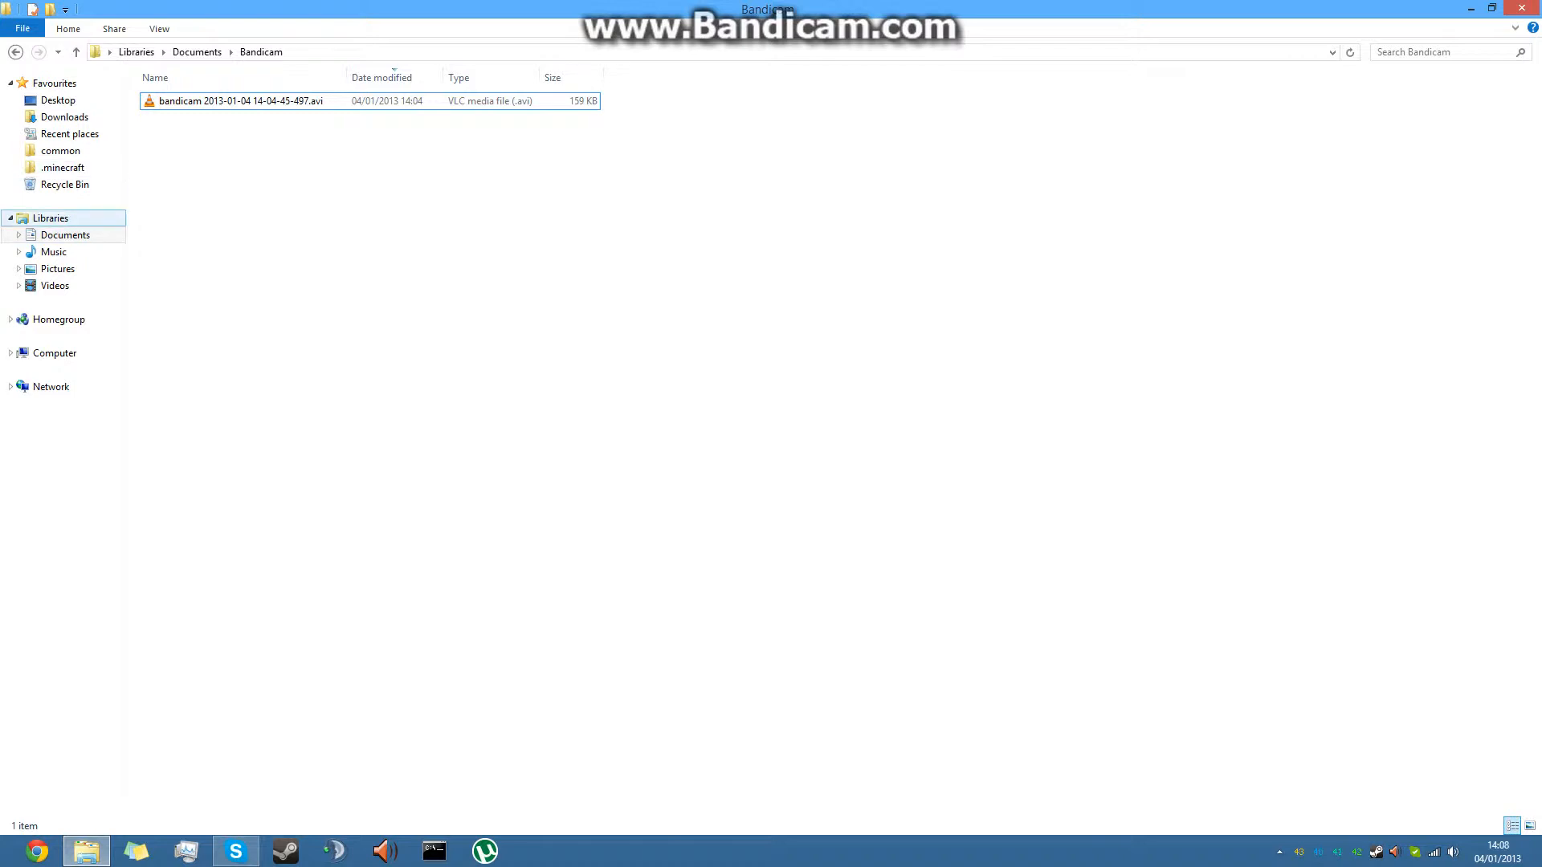
click(58, 100)
click(159, 29)
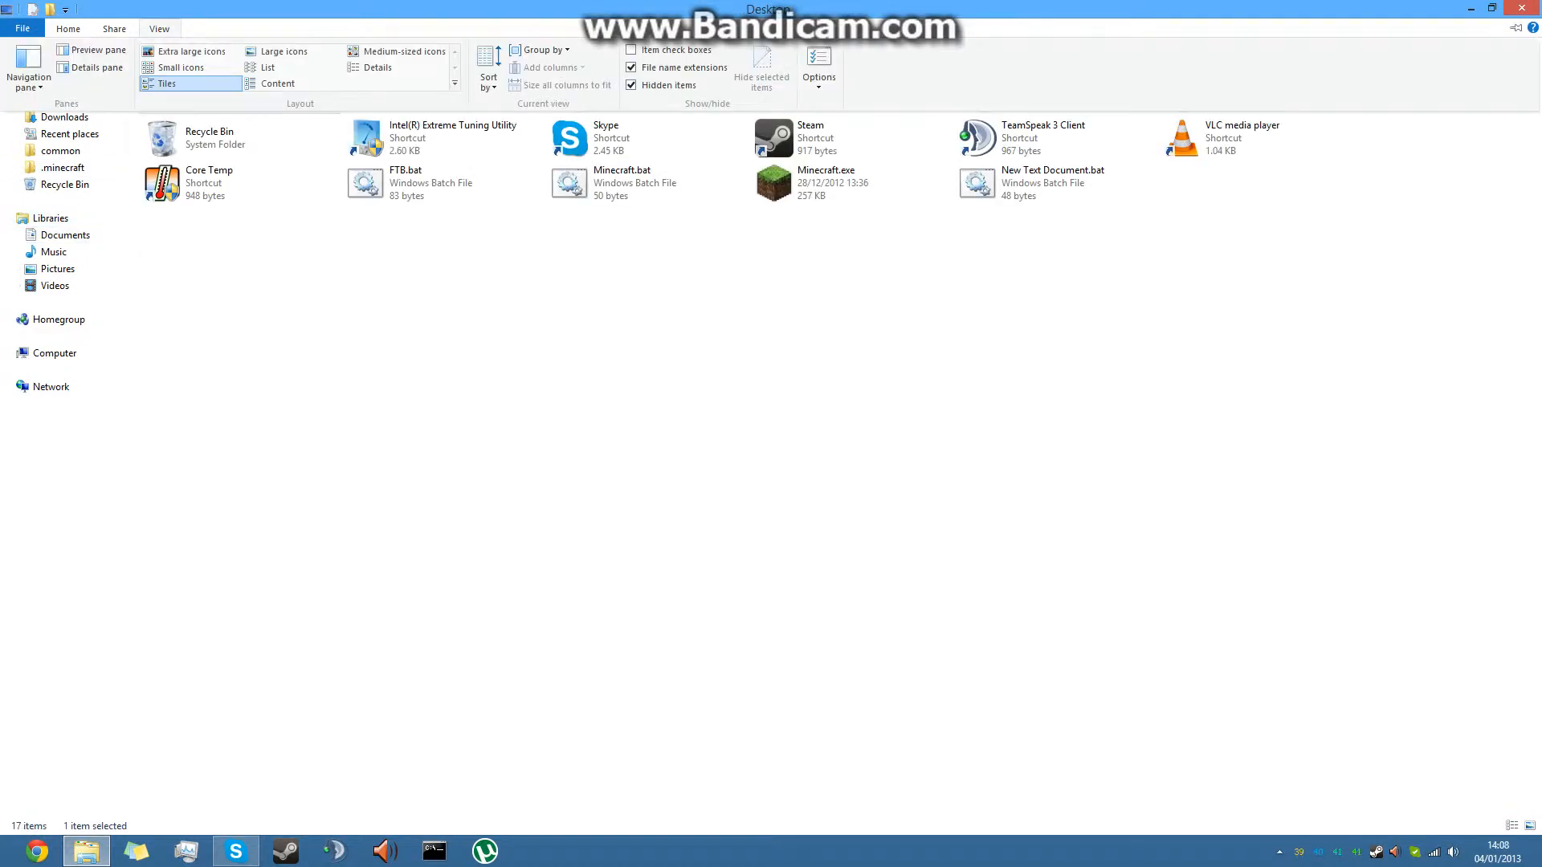
click(378, 67)
key(alt+f)
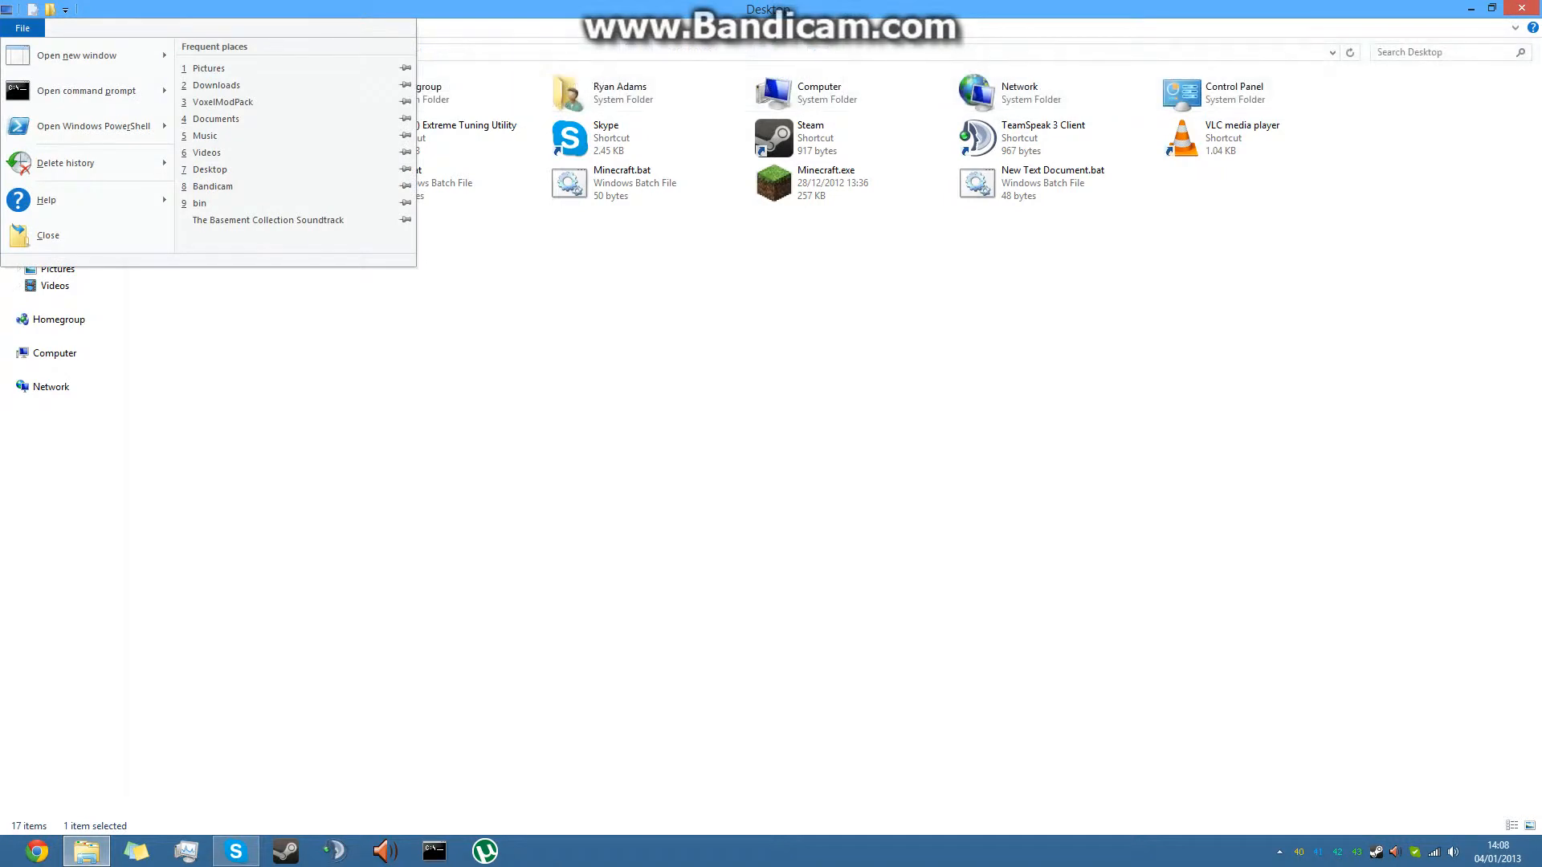
mouse_move(87, 163)
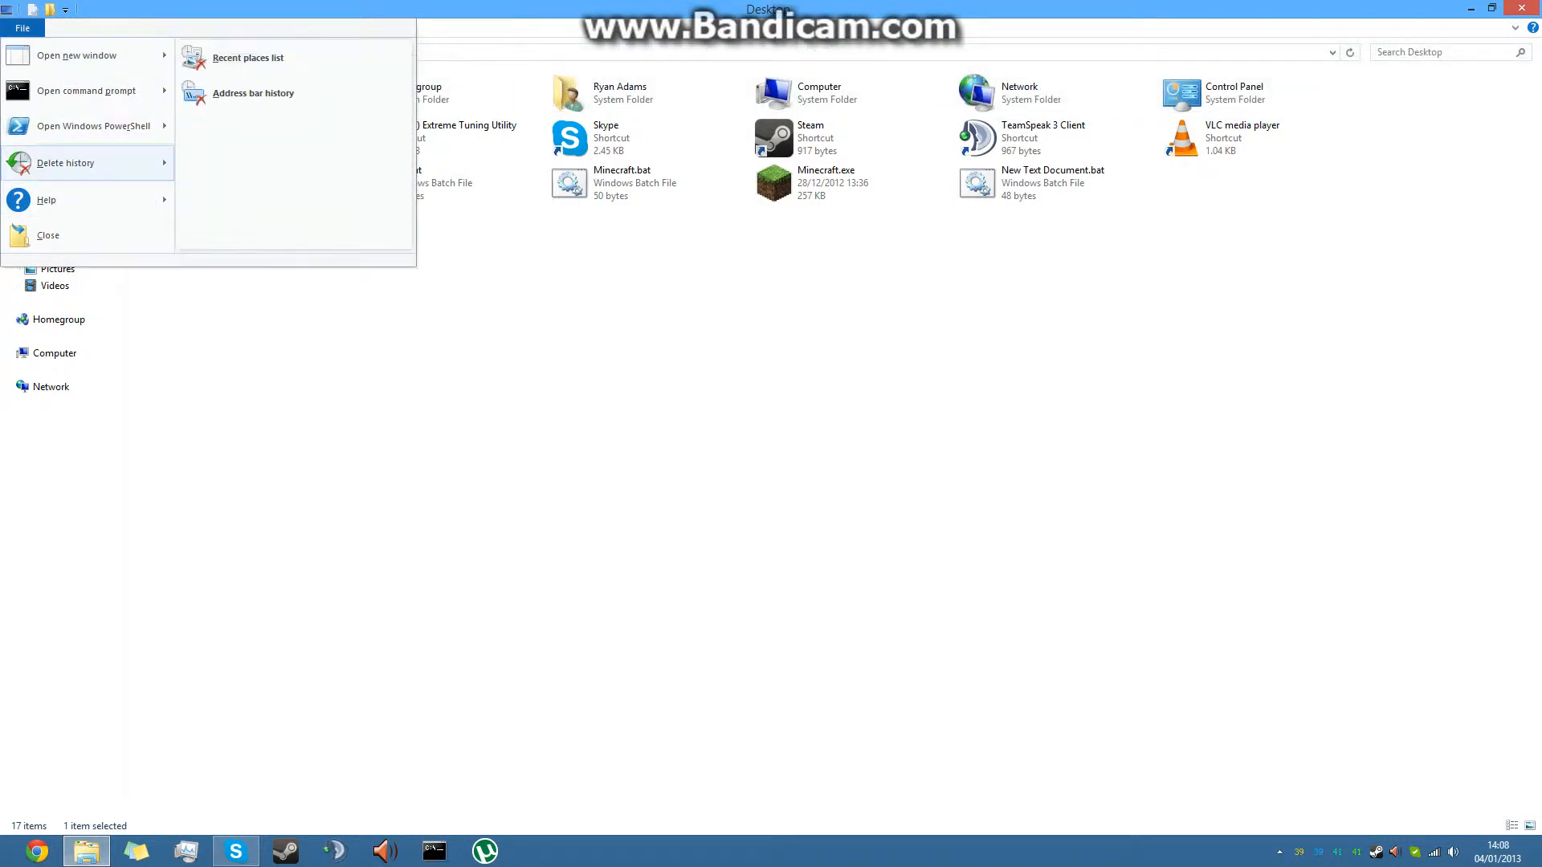
key(Escape)
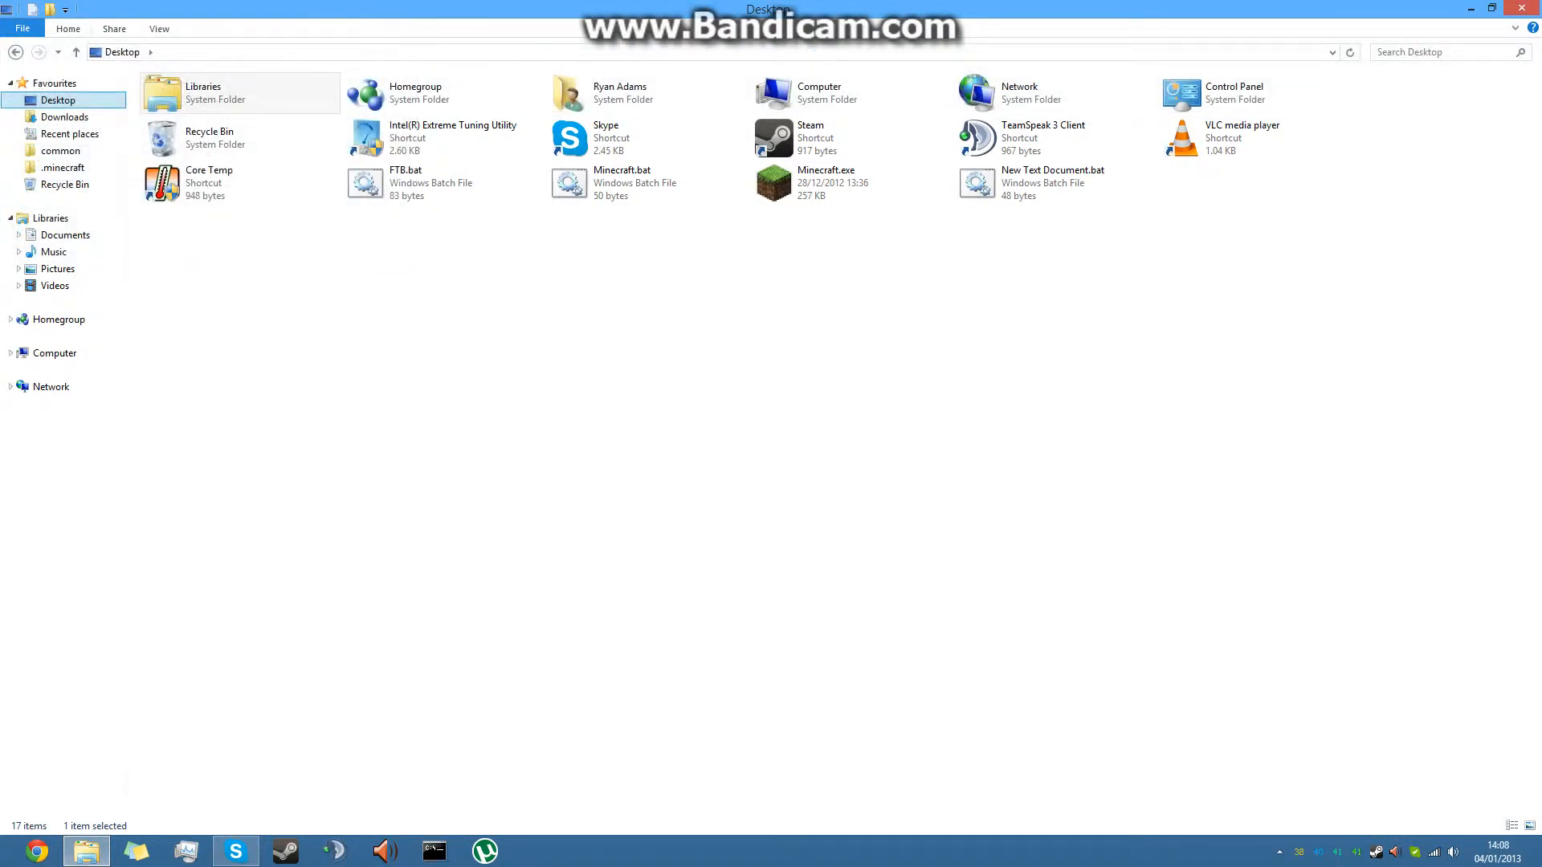
Examine the hidden-file and known-extension settings in Folder Options, accept the dialog and close File Explorer.
click(159, 29)
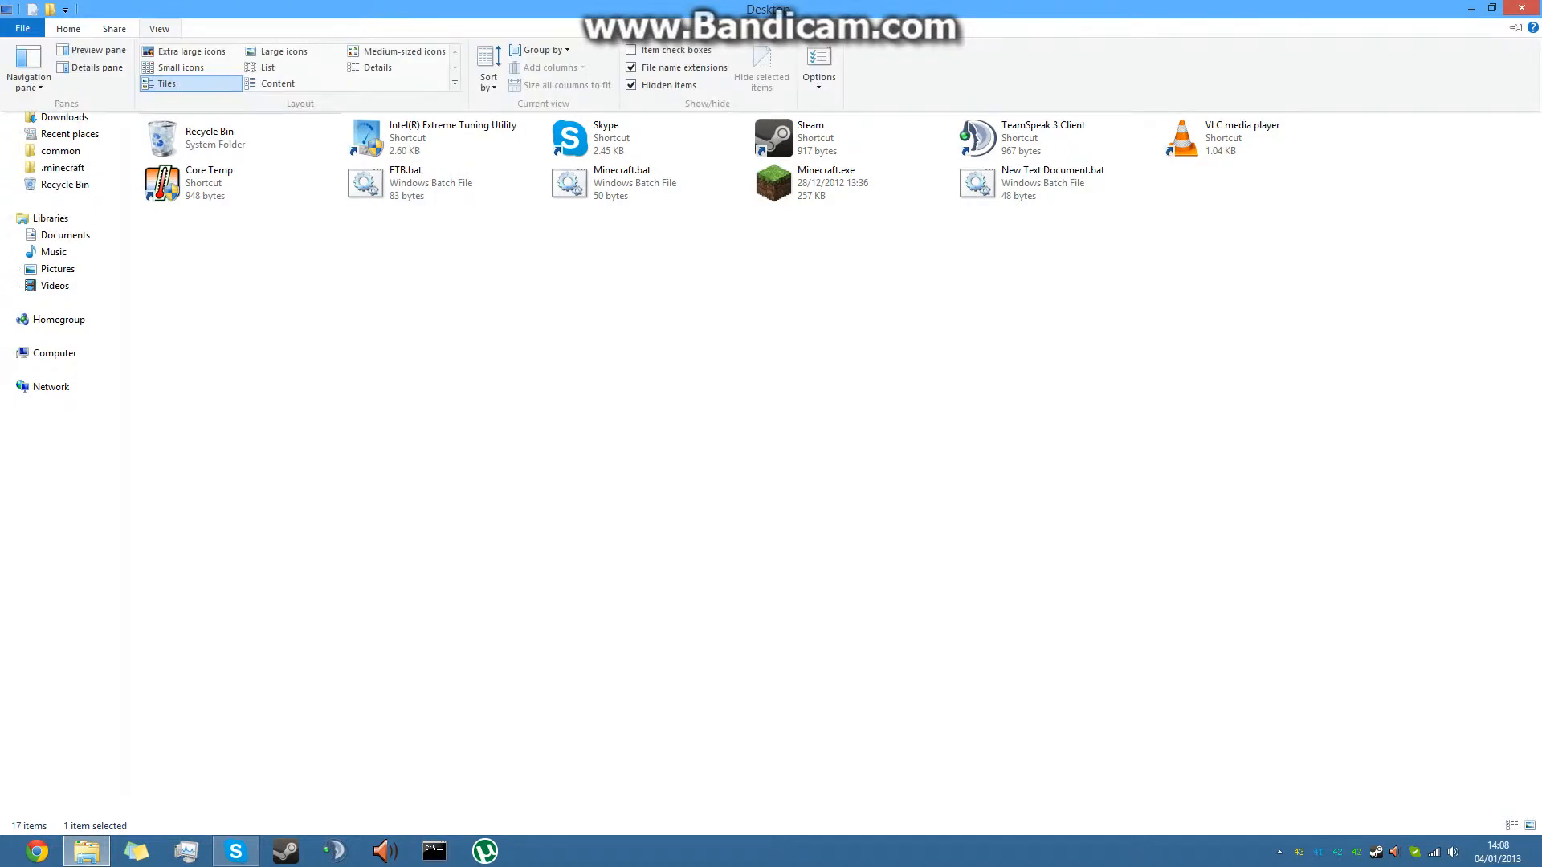
click(818, 85)
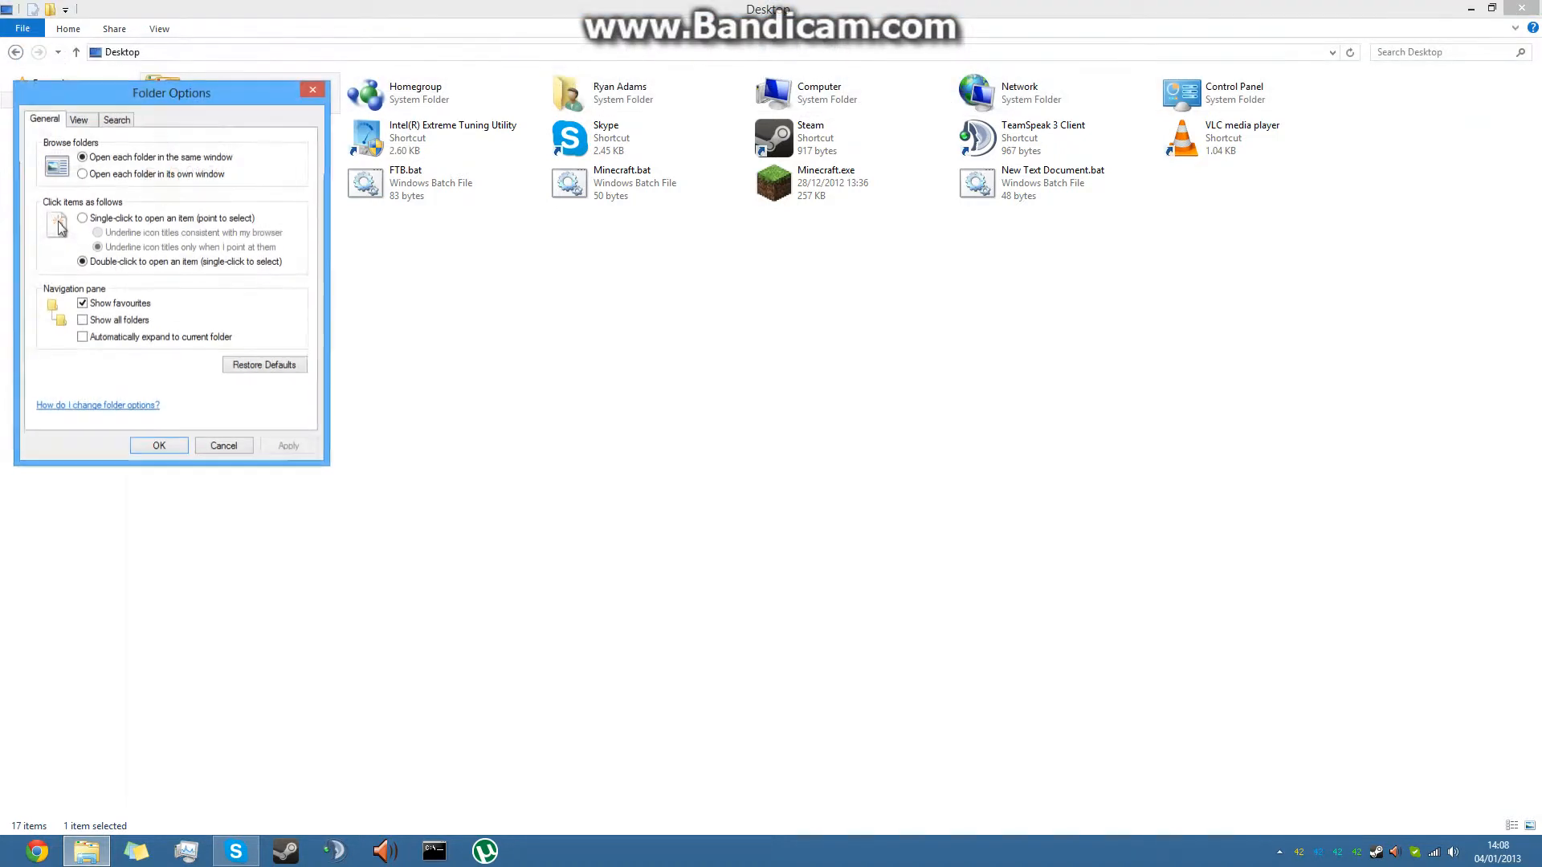
drag(171, 90, 478, 56)
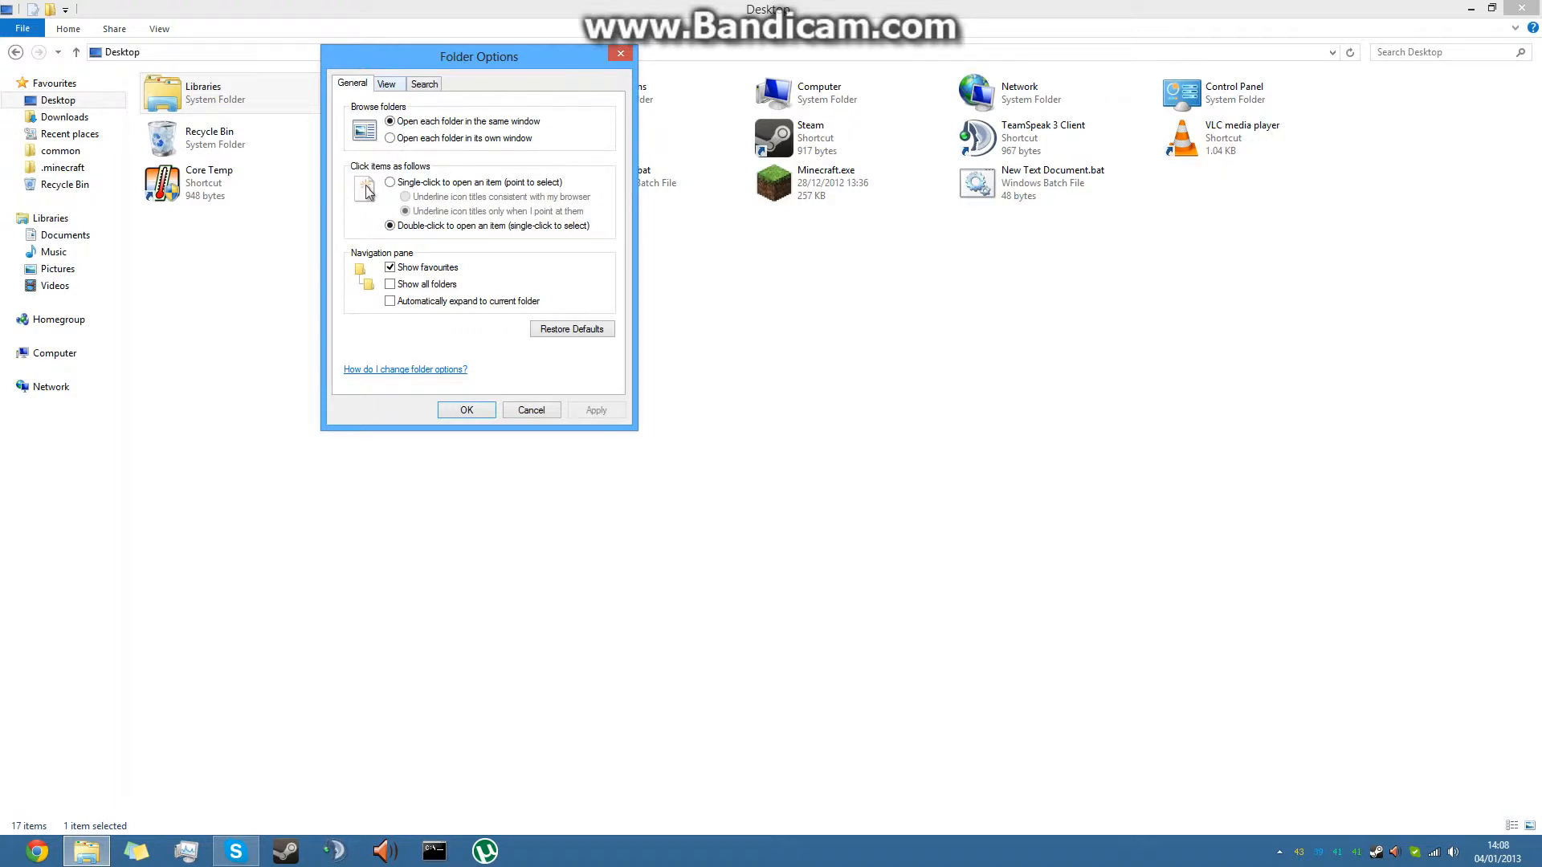
key(ctrl+Tab)
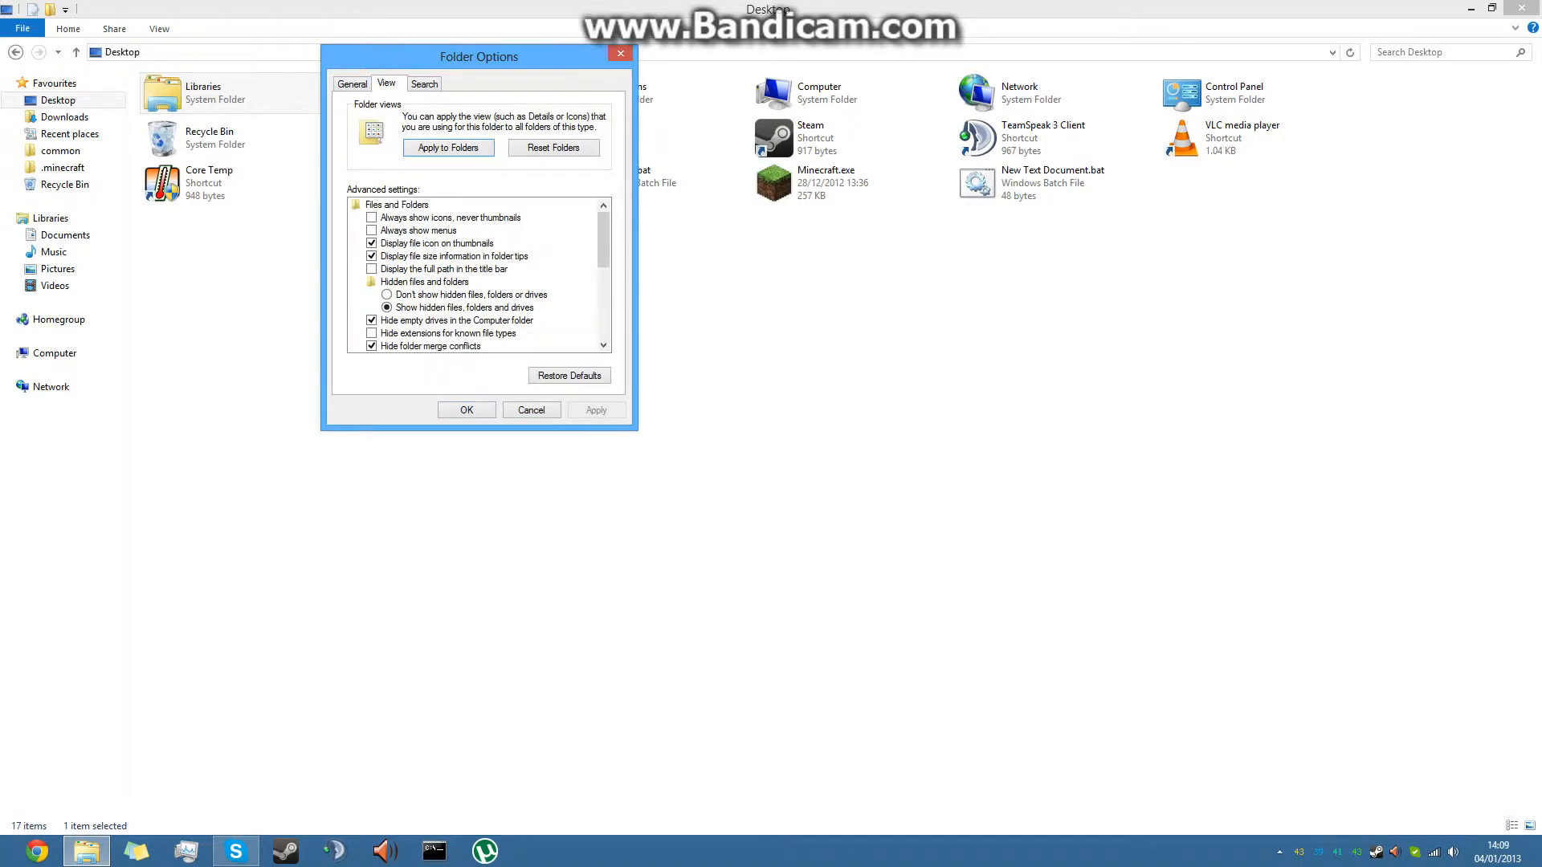
scroll(479, 275, down, 2)
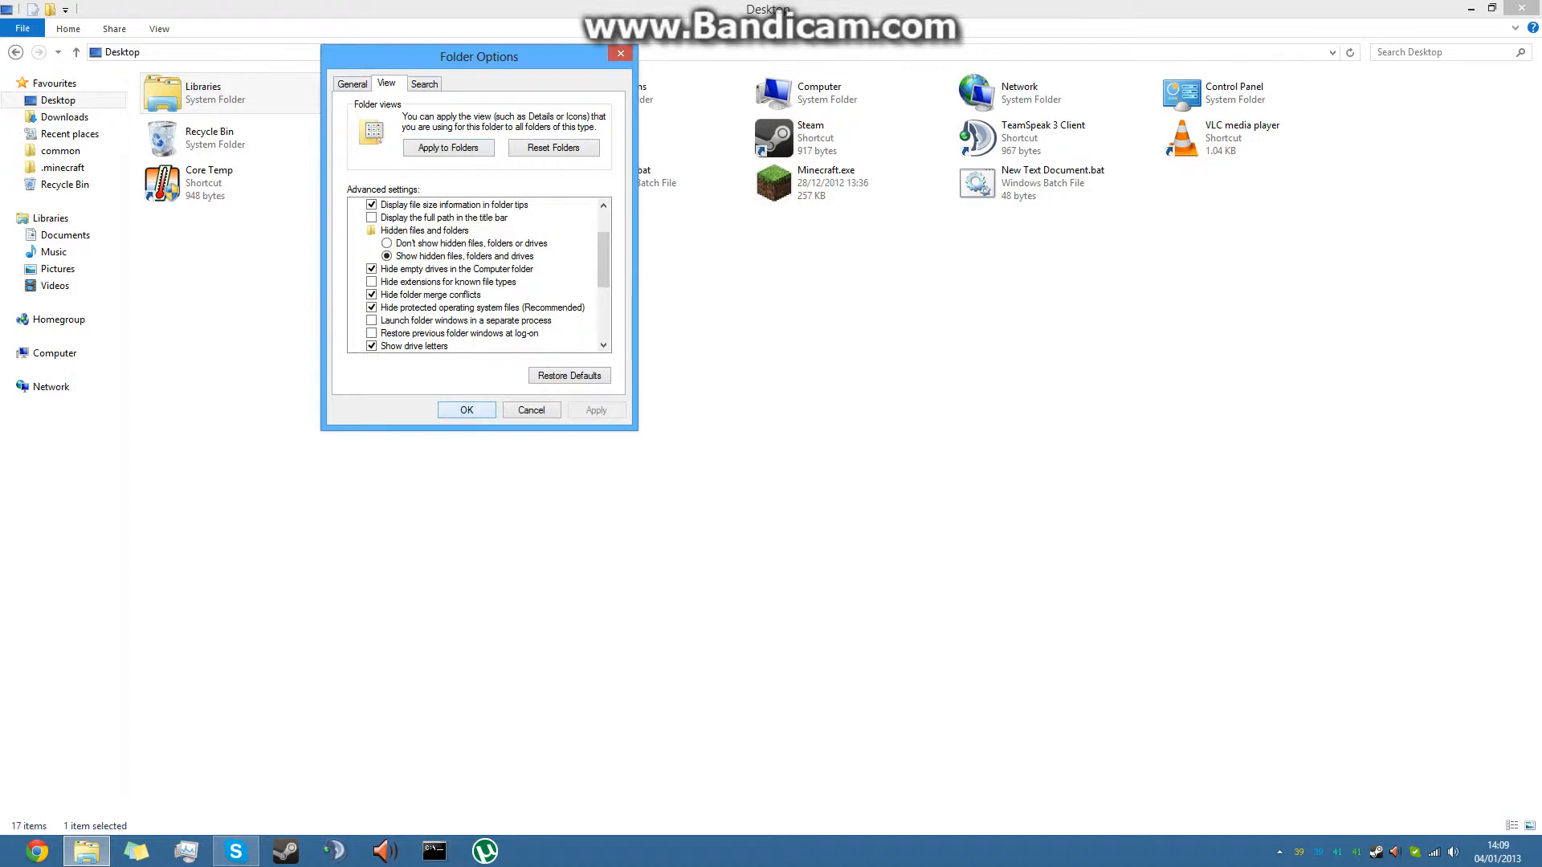
key(Return)
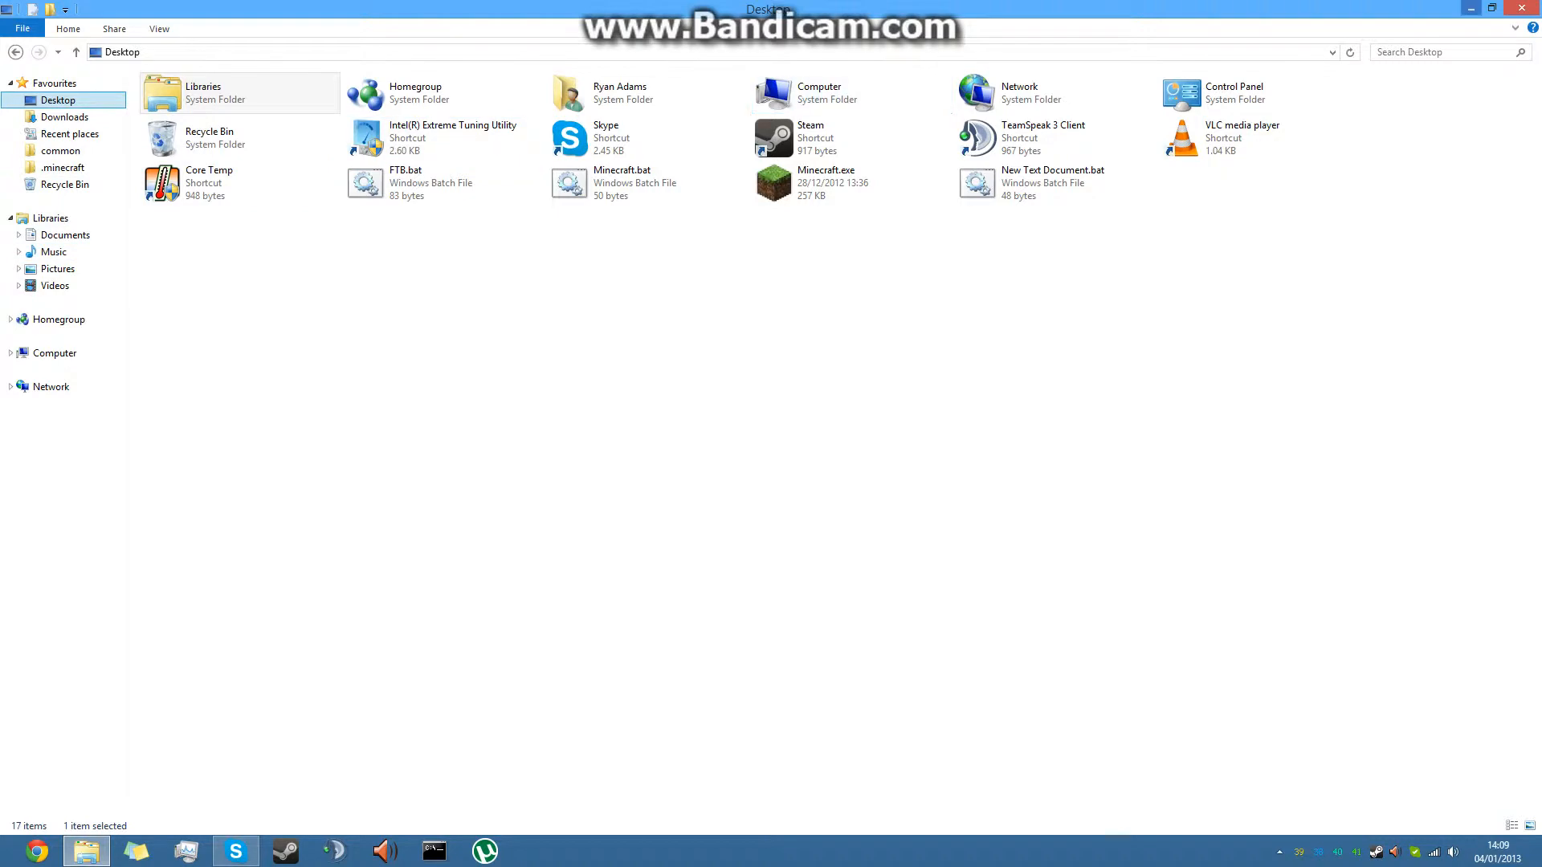
click(1522, 8)
Open New Text Document.bat for editing in Notepad and highlight the memory arguments and the start of the placeholder path.
click(335, 120)
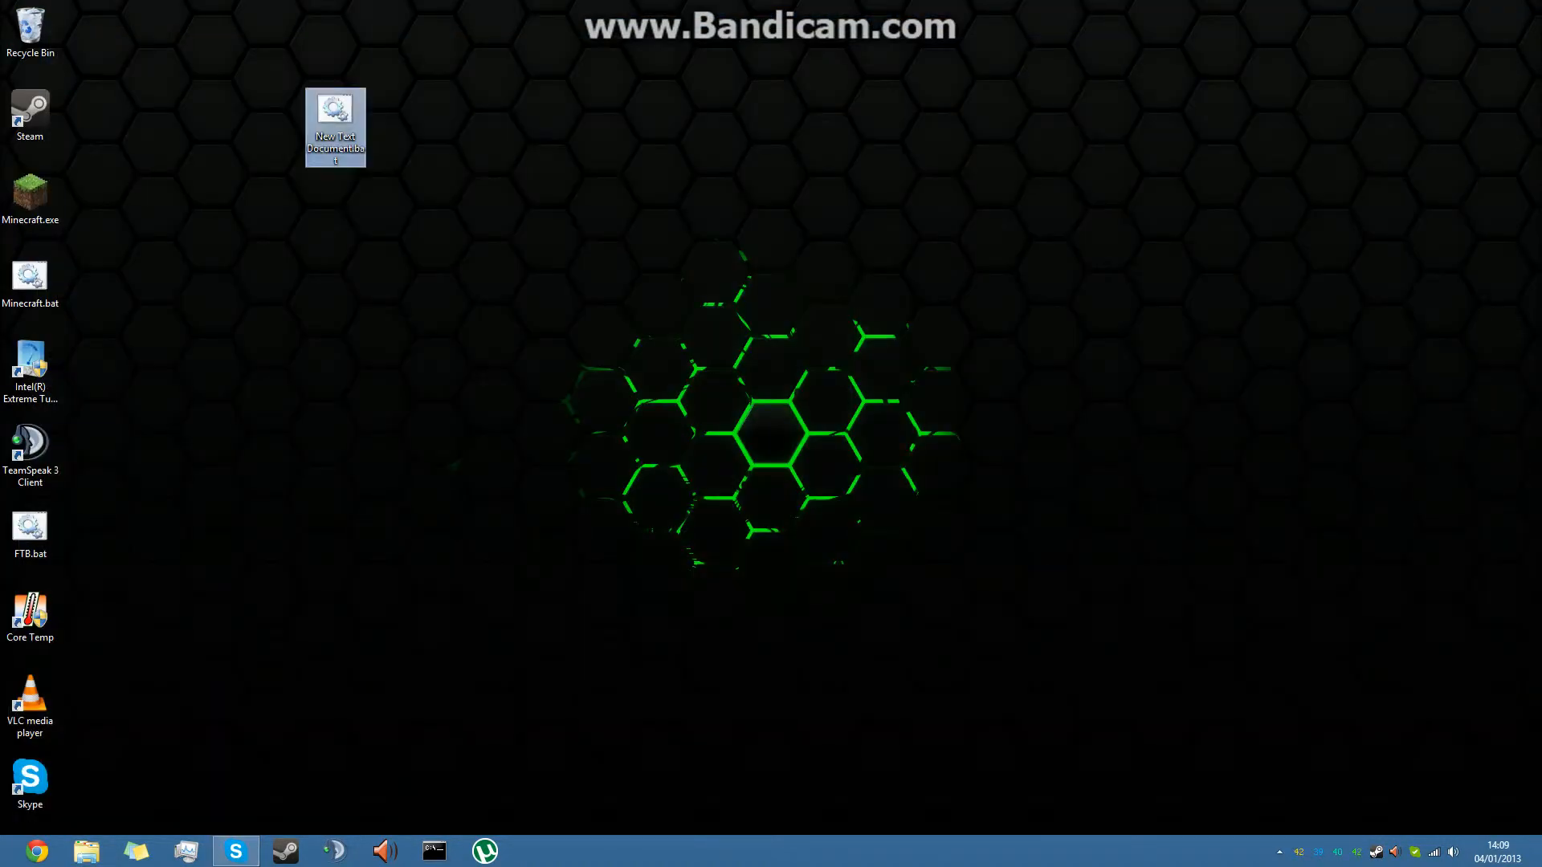
right_click(345, 133)
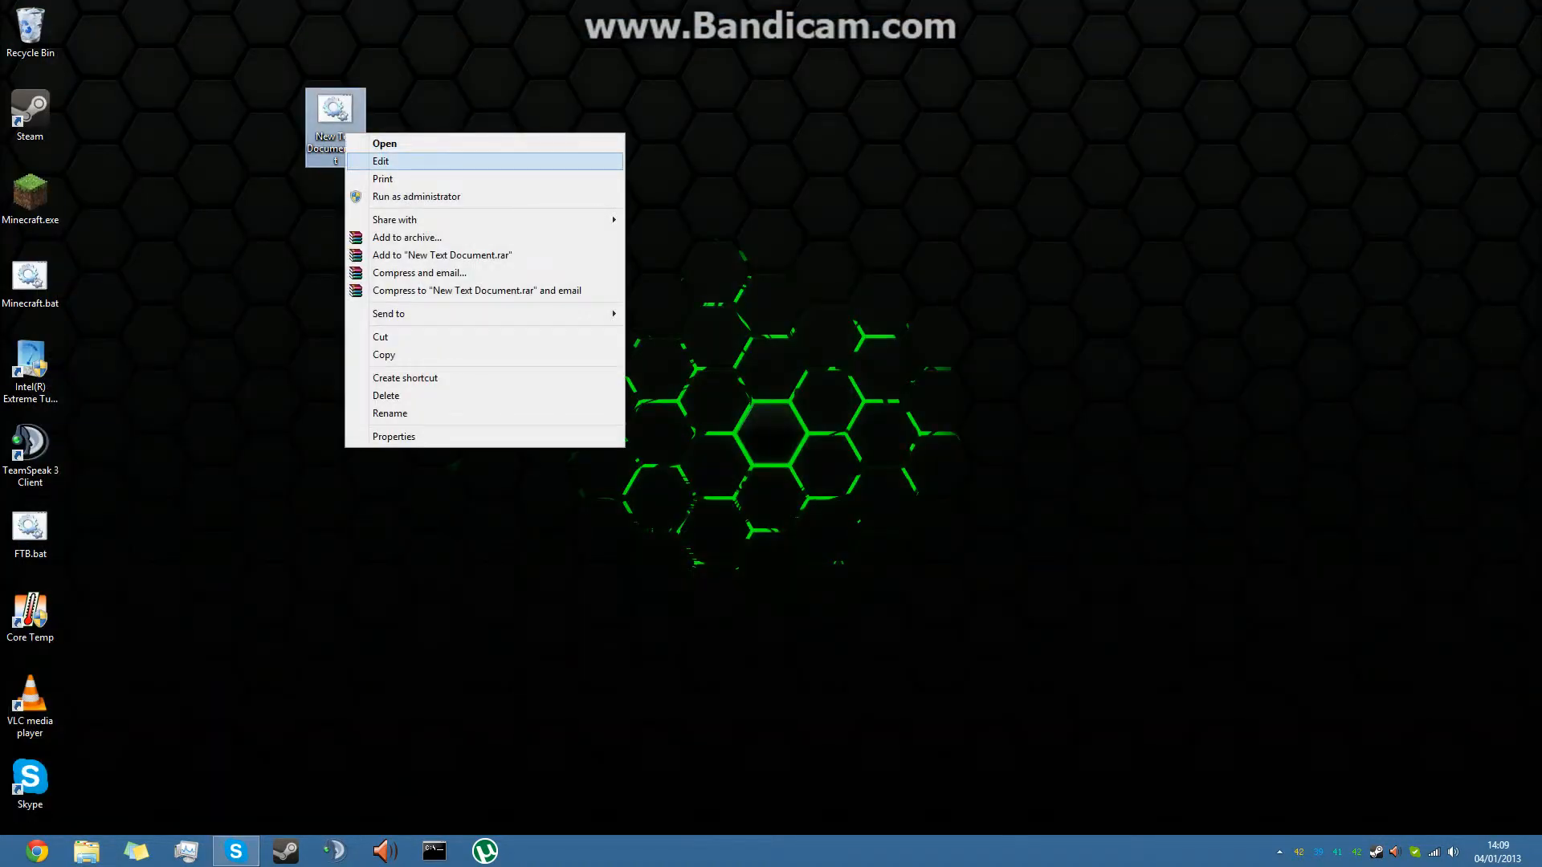
click(381, 160)
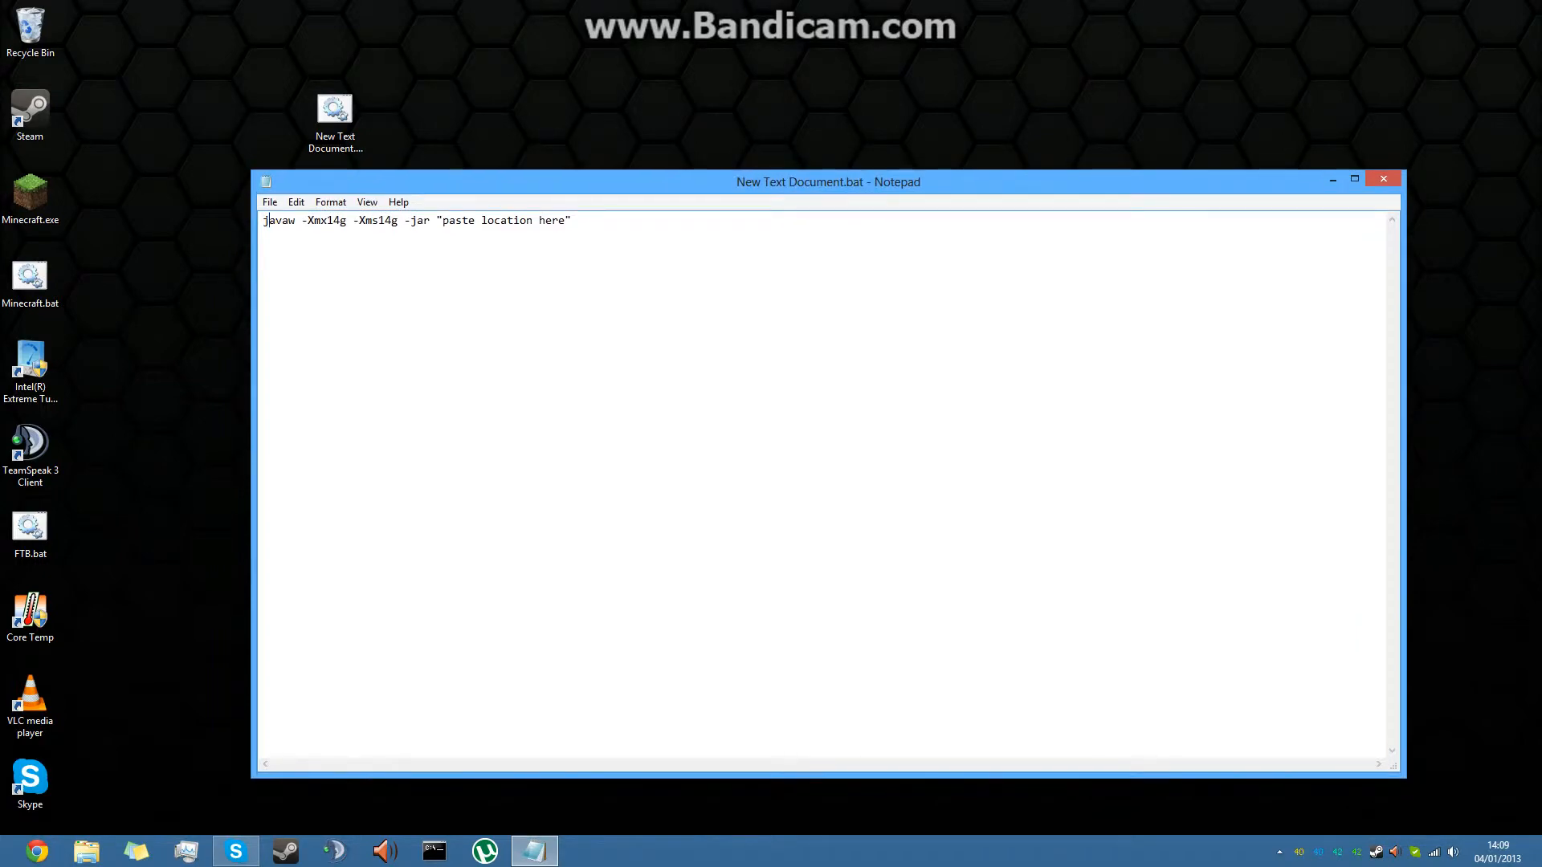
drag(268, 220, 404, 220)
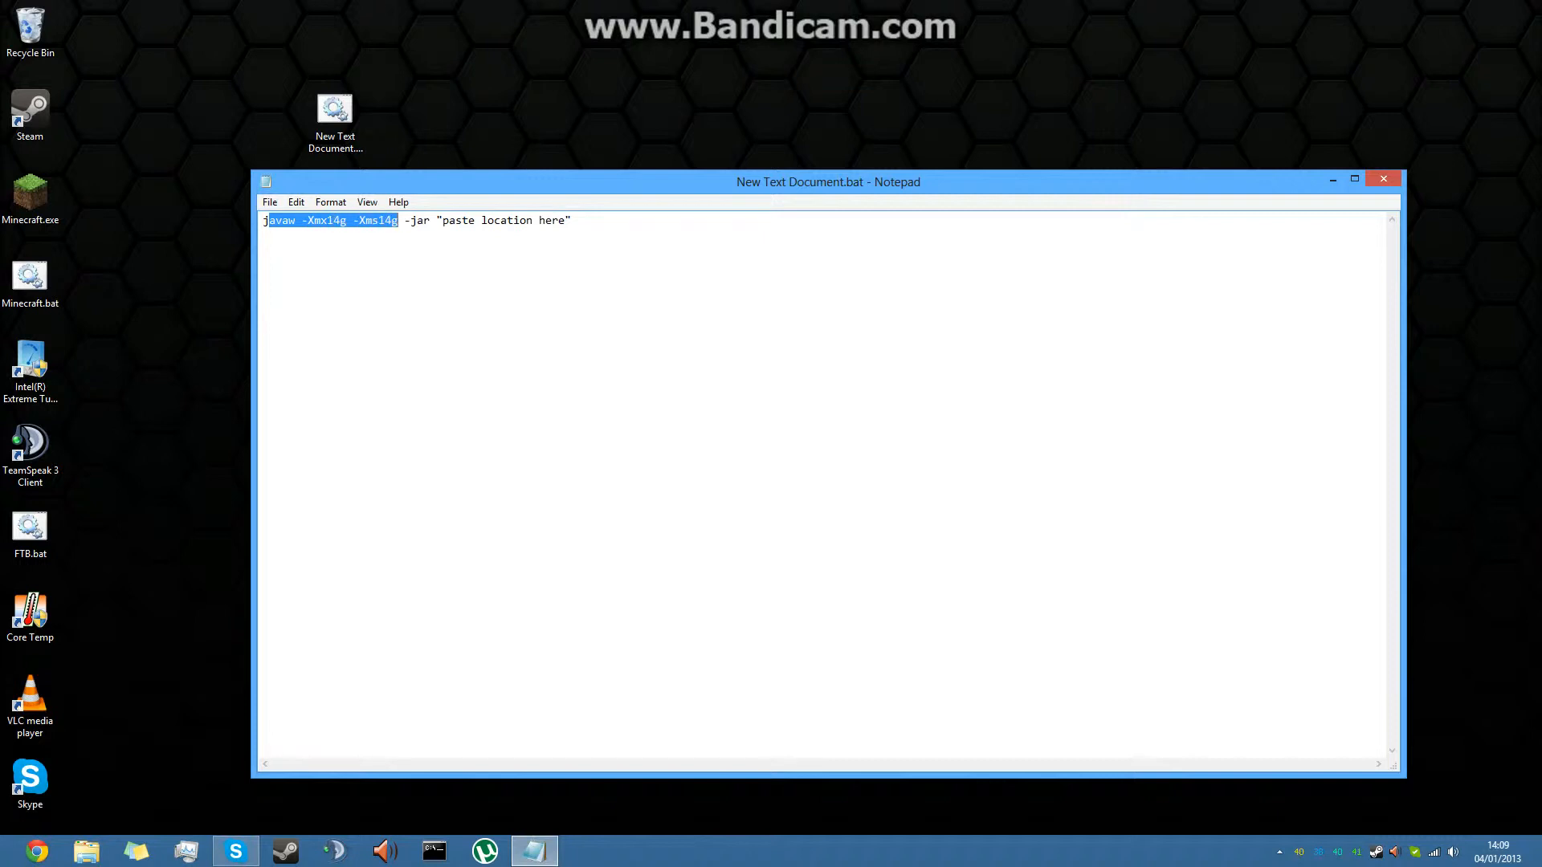
click(436, 220)
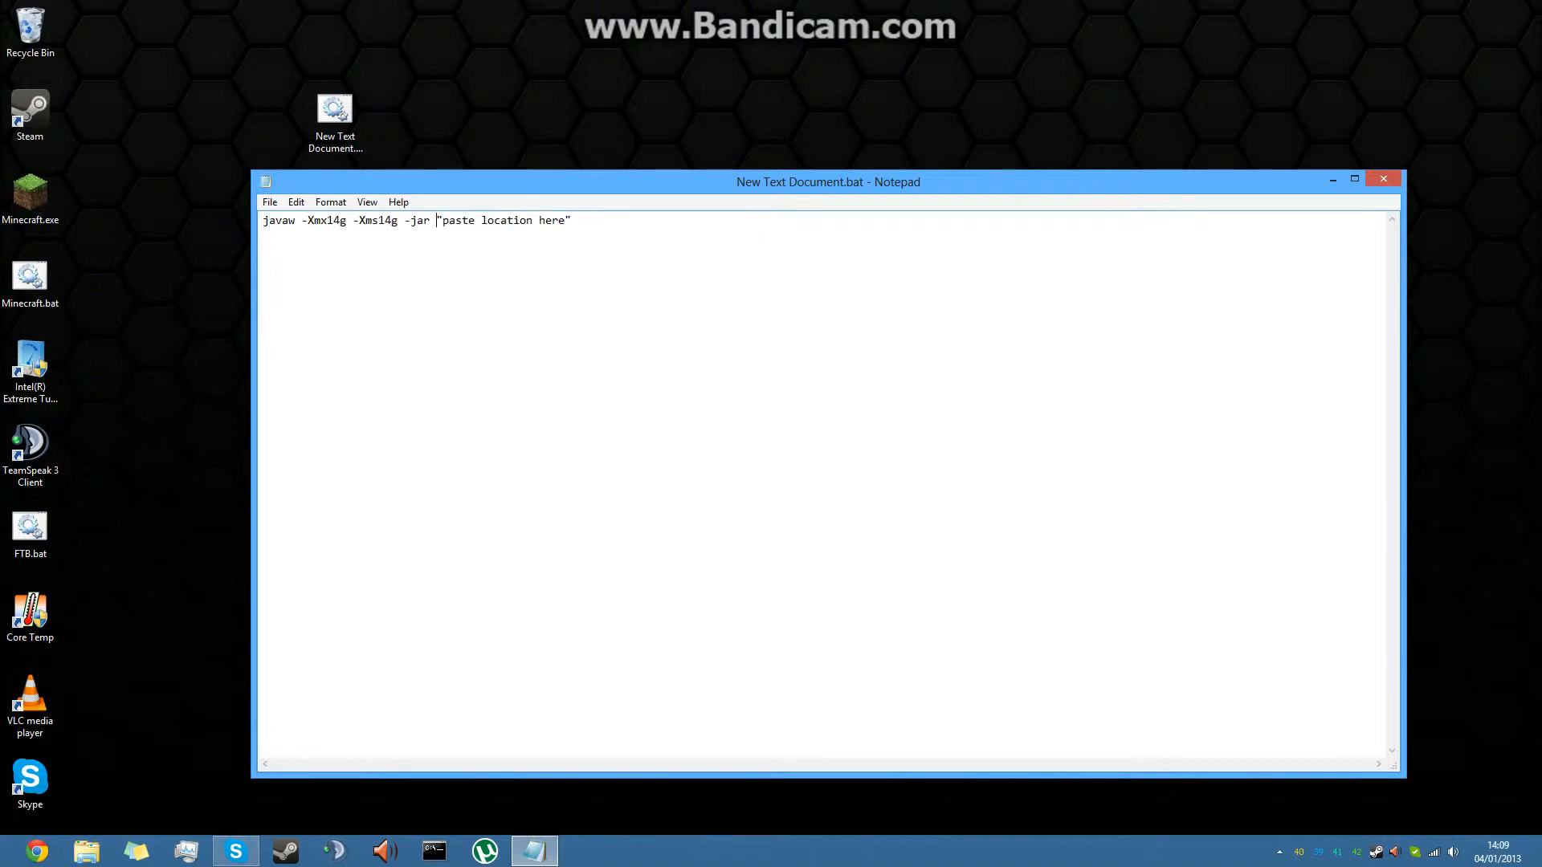
drag(442, 220, 456, 220)
Replace the placeholder inside the quotes with the folder location copied from Minecraft.exe's properties, followed by \Minecraft.exe.
right_click(53, 214)
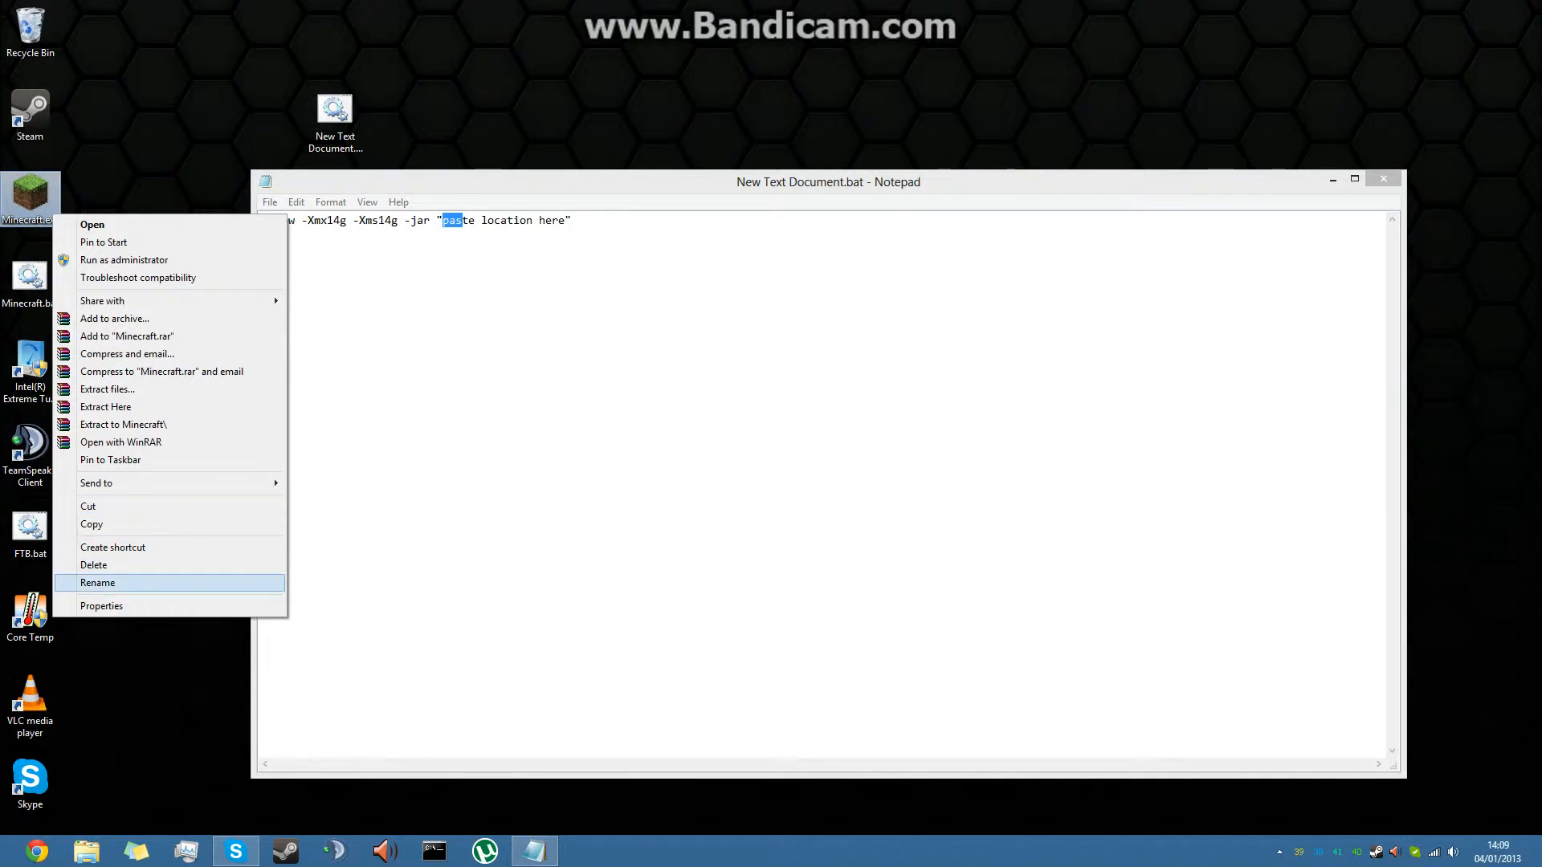
click(101, 606)
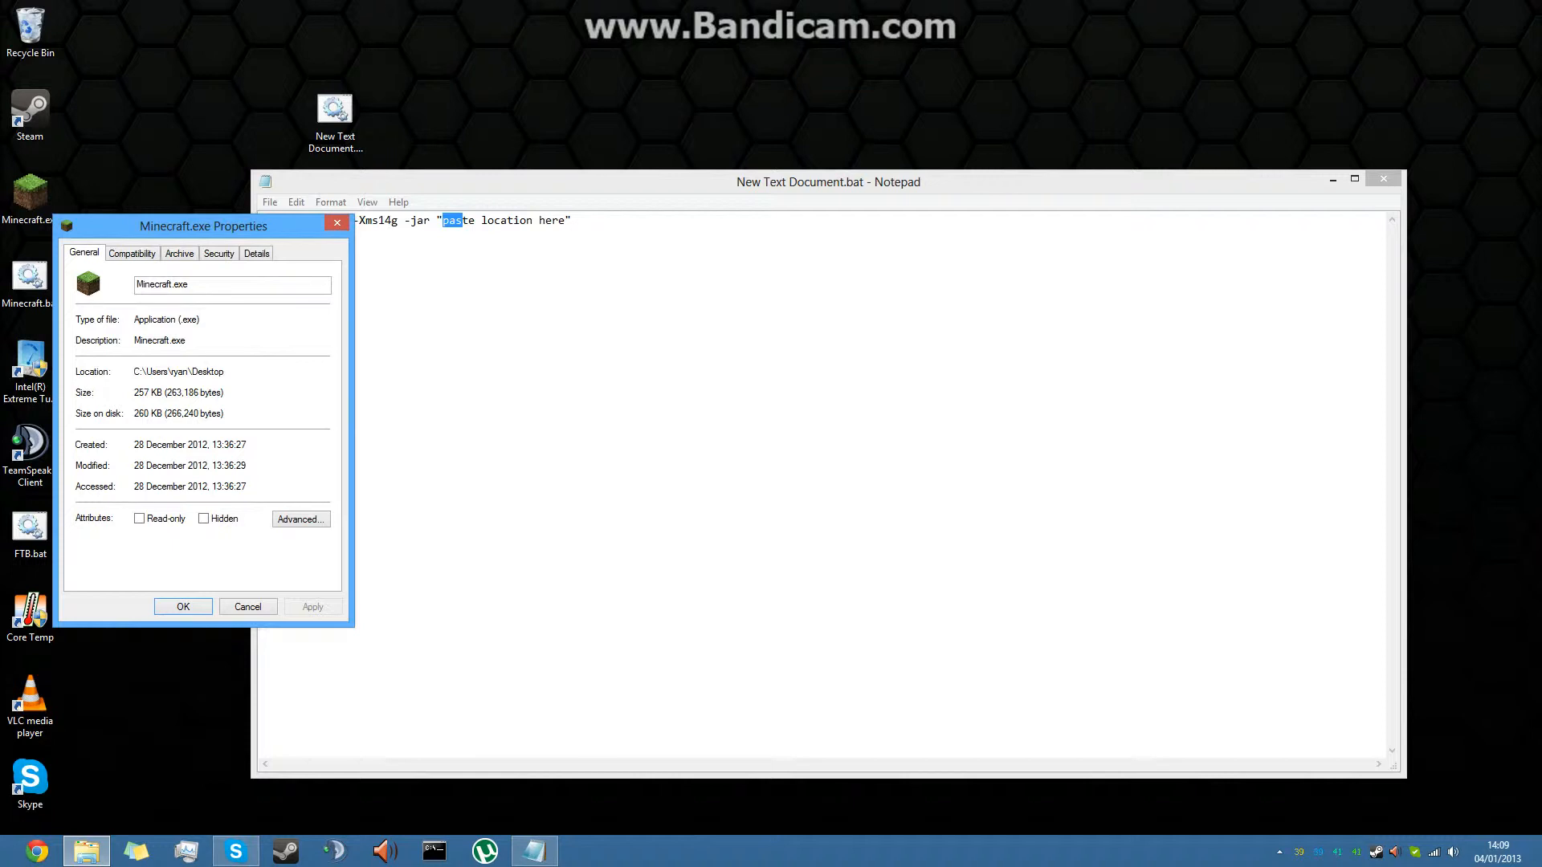
drag(226, 372, 133, 372)
key(ctrl+c)
click(532, 220)
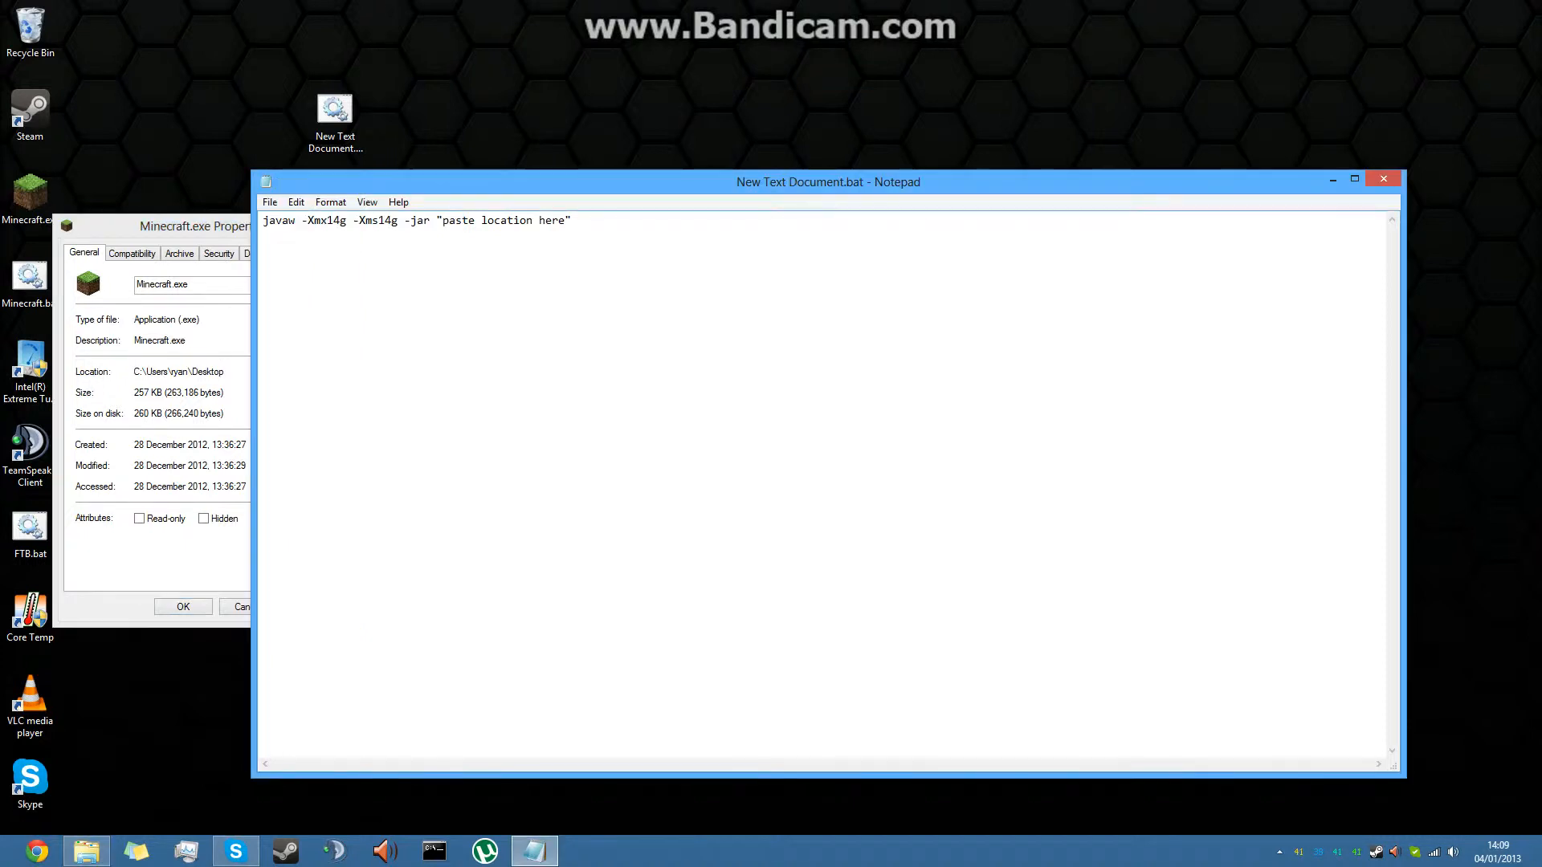
click(566, 220)
key(ctrl+v)
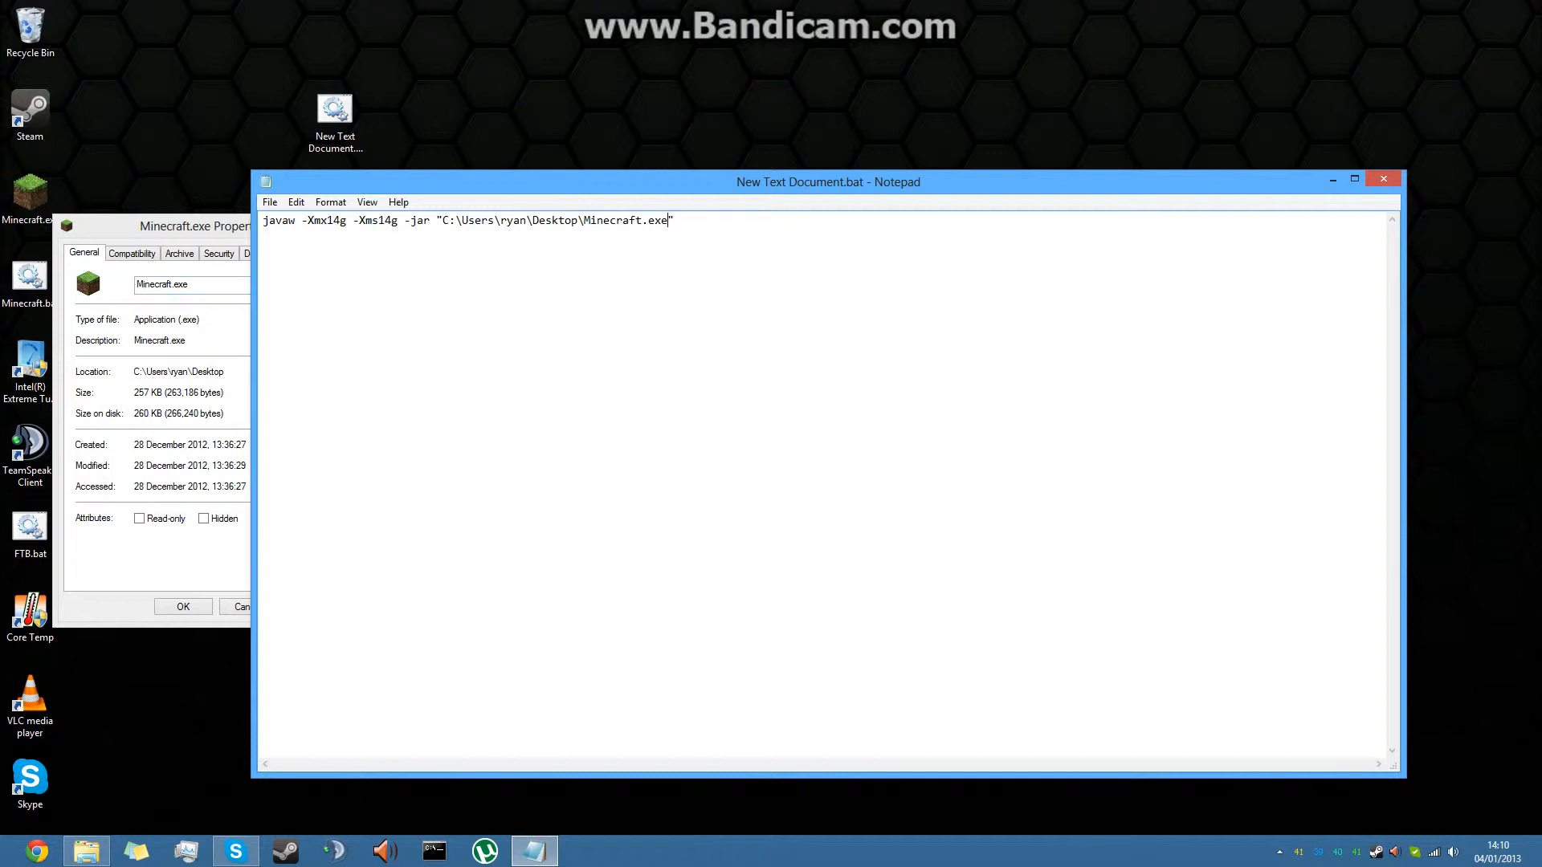
Save the edited batch file and close Notepad and the Minecraft.exe properties.
click(269, 202)
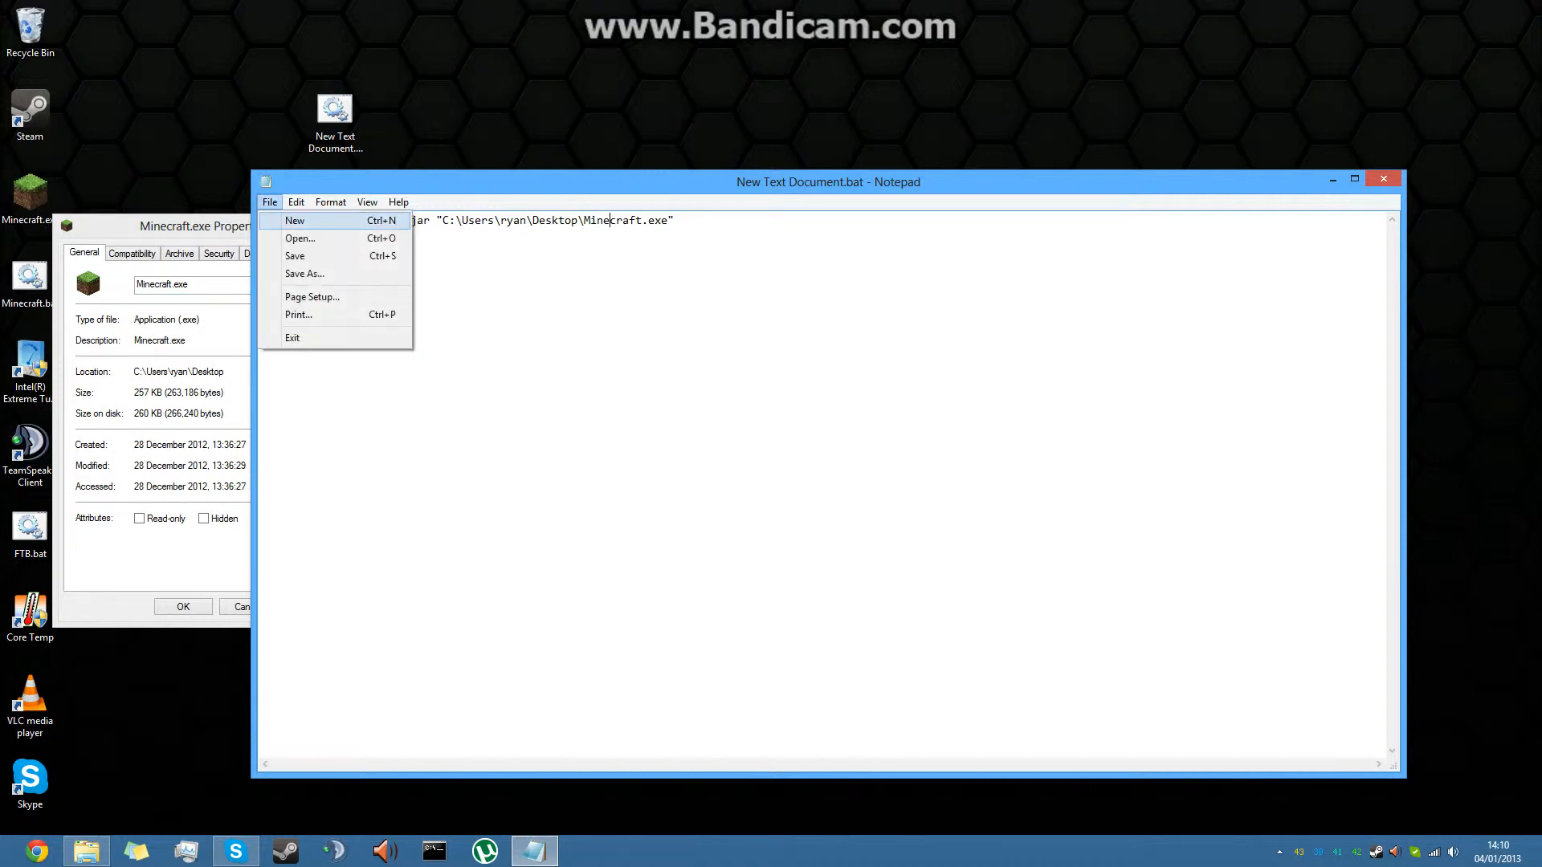
click(297, 254)
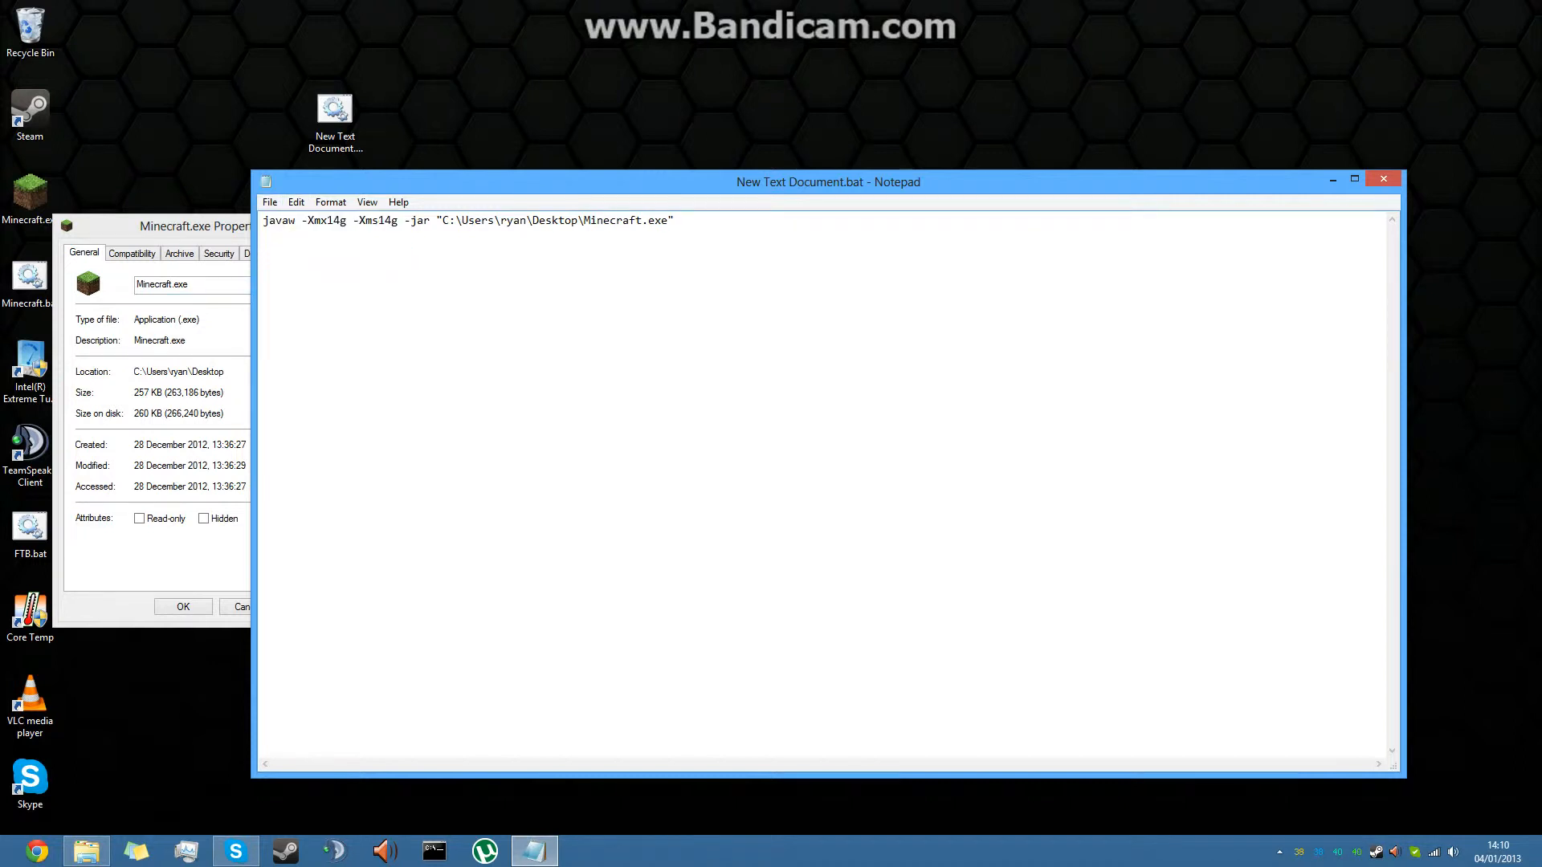
click(1382, 179)
click(337, 222)
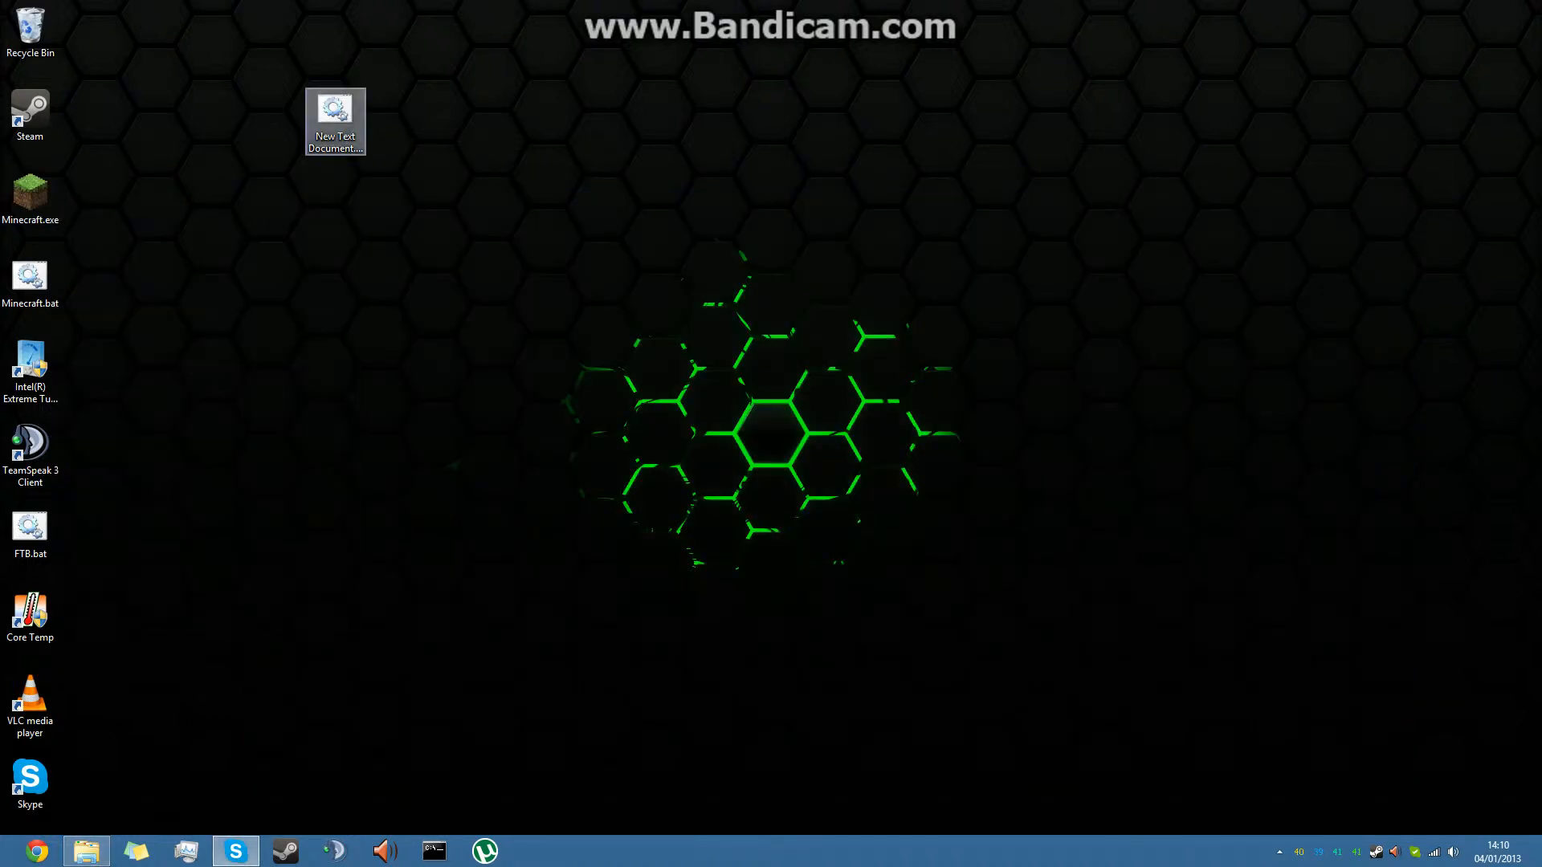
Rename New Text Document.bat on the desktop to Runminecraft.bat and move it beside the Minecraft.exe icon.
right_click(335, 120)
click(362, 424)
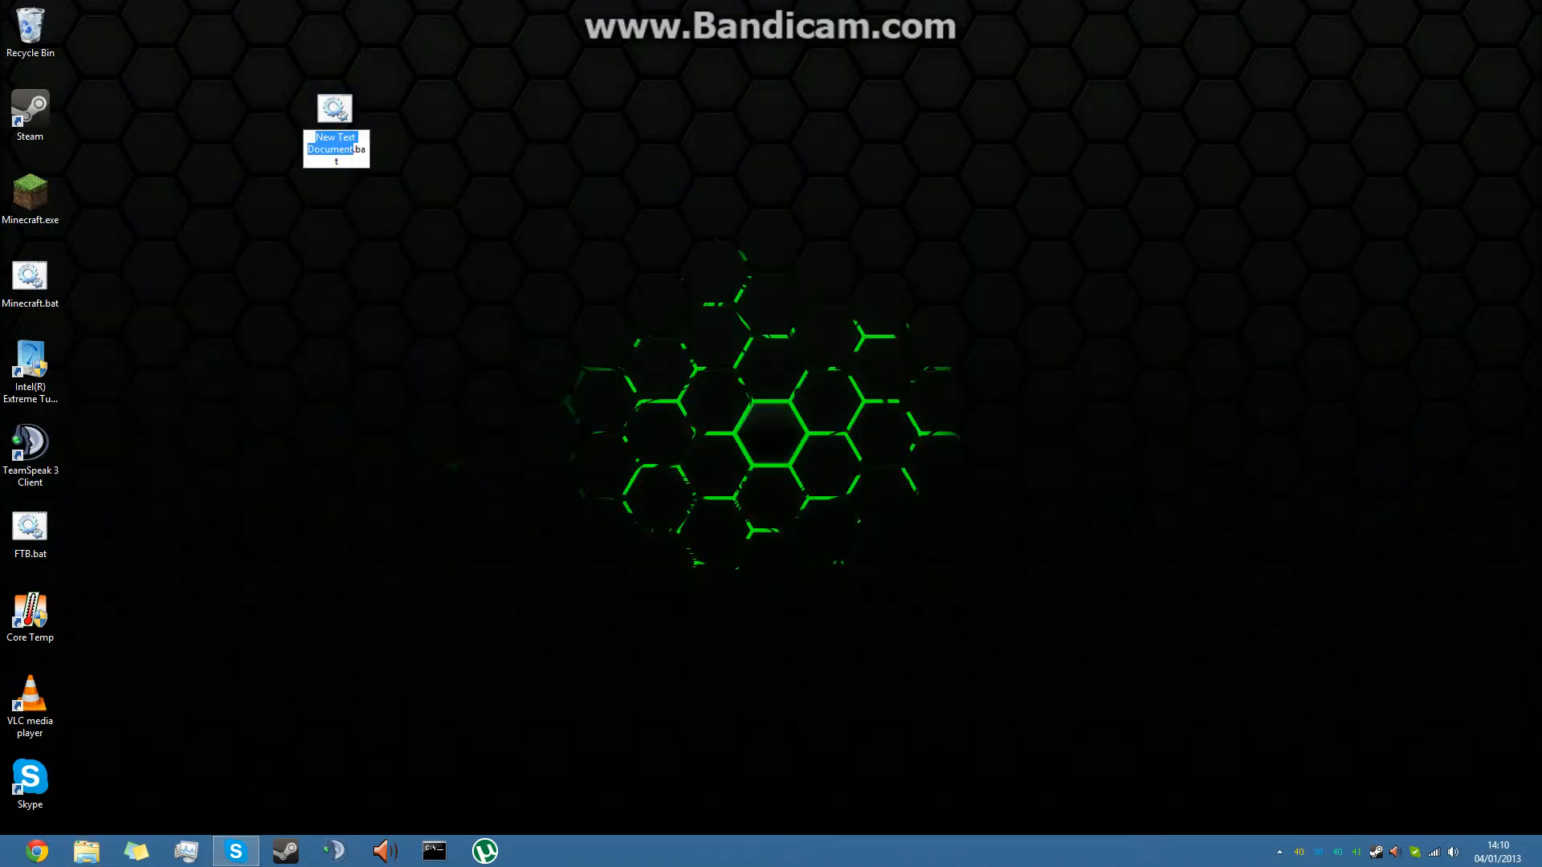
text(R)
text(unminecra)
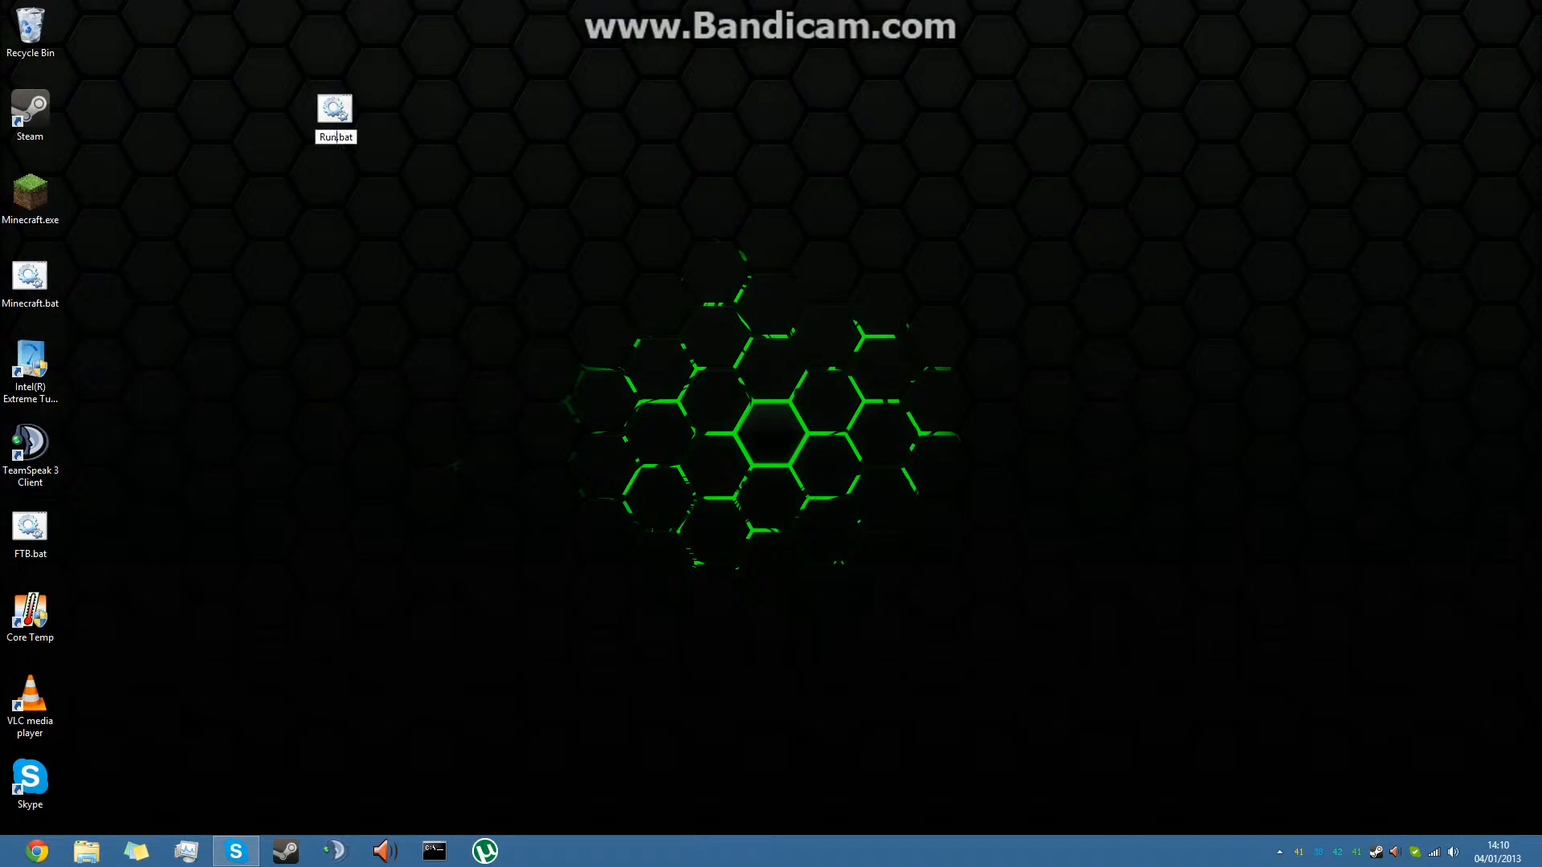
text(ft)
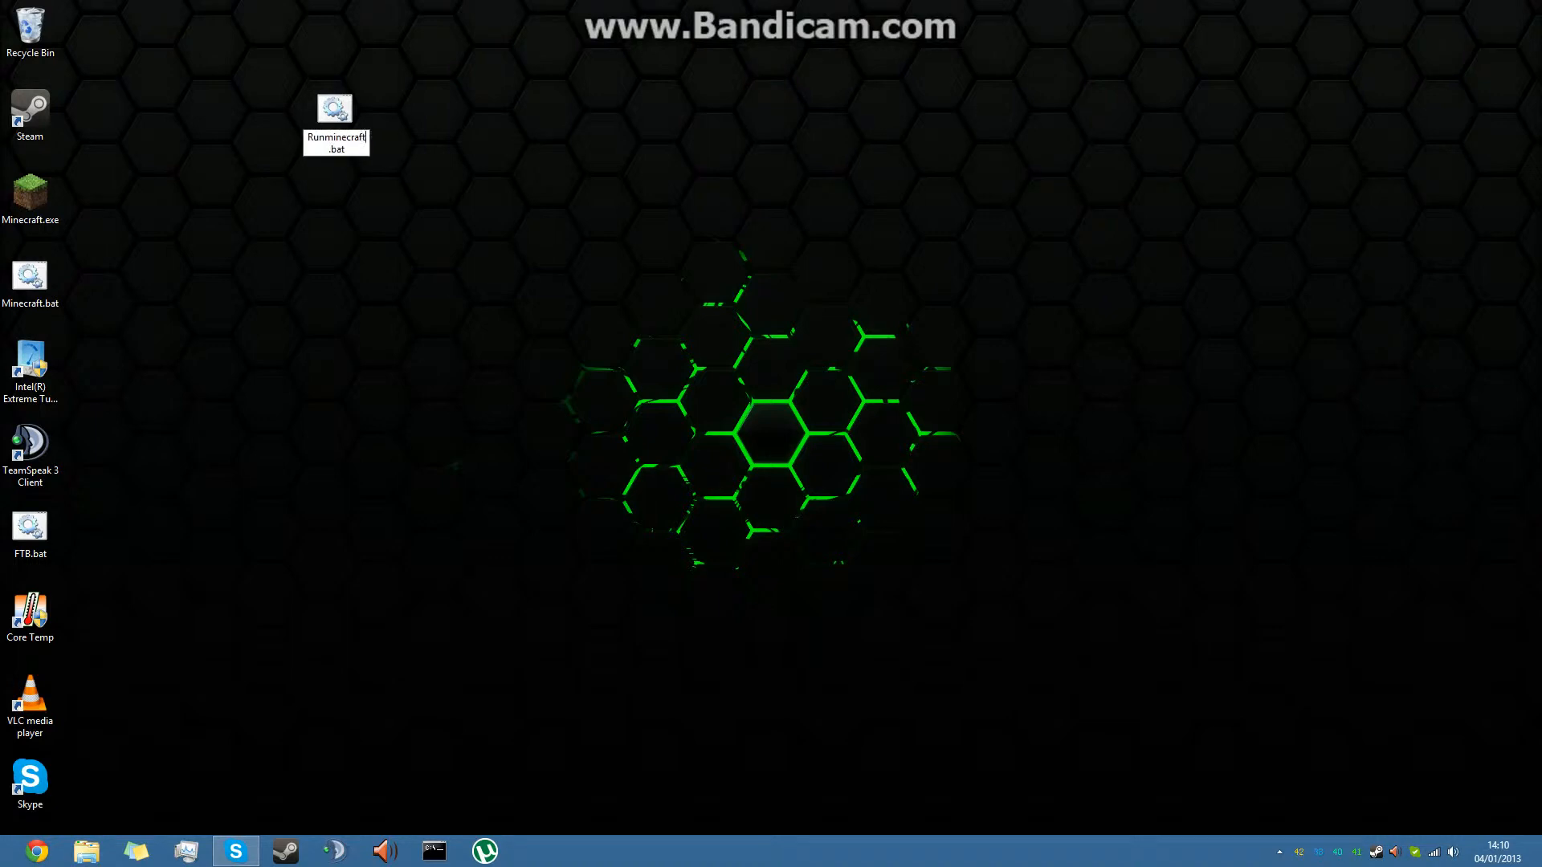
key(Return)
drag(335, 116, 153, 200)
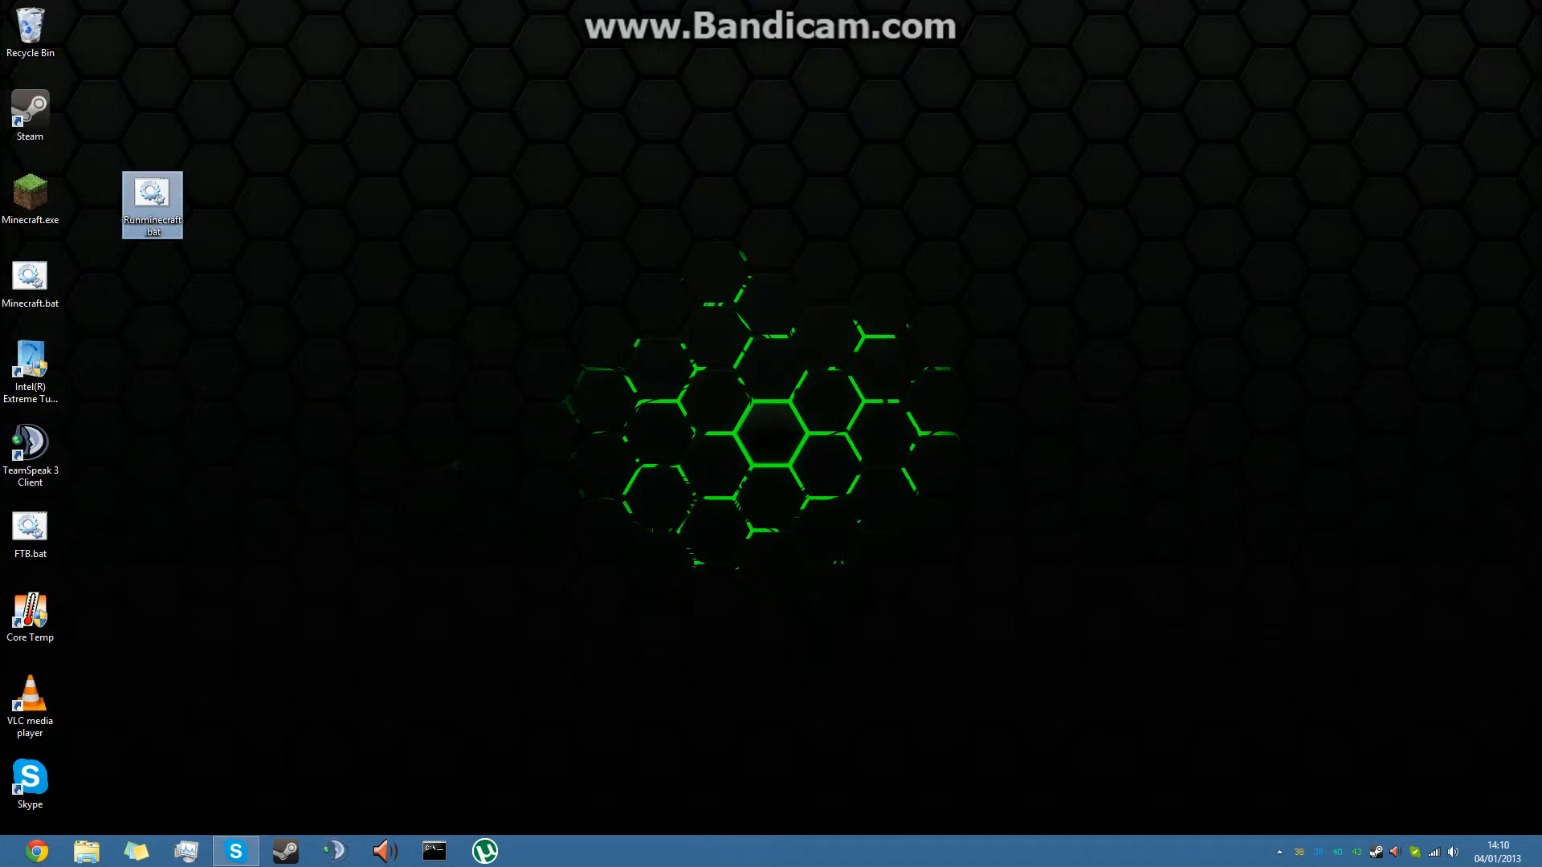
Run Runminecraft.bat, log in with the remembered account and open the SNapshot singleplayer world.
key(Return)
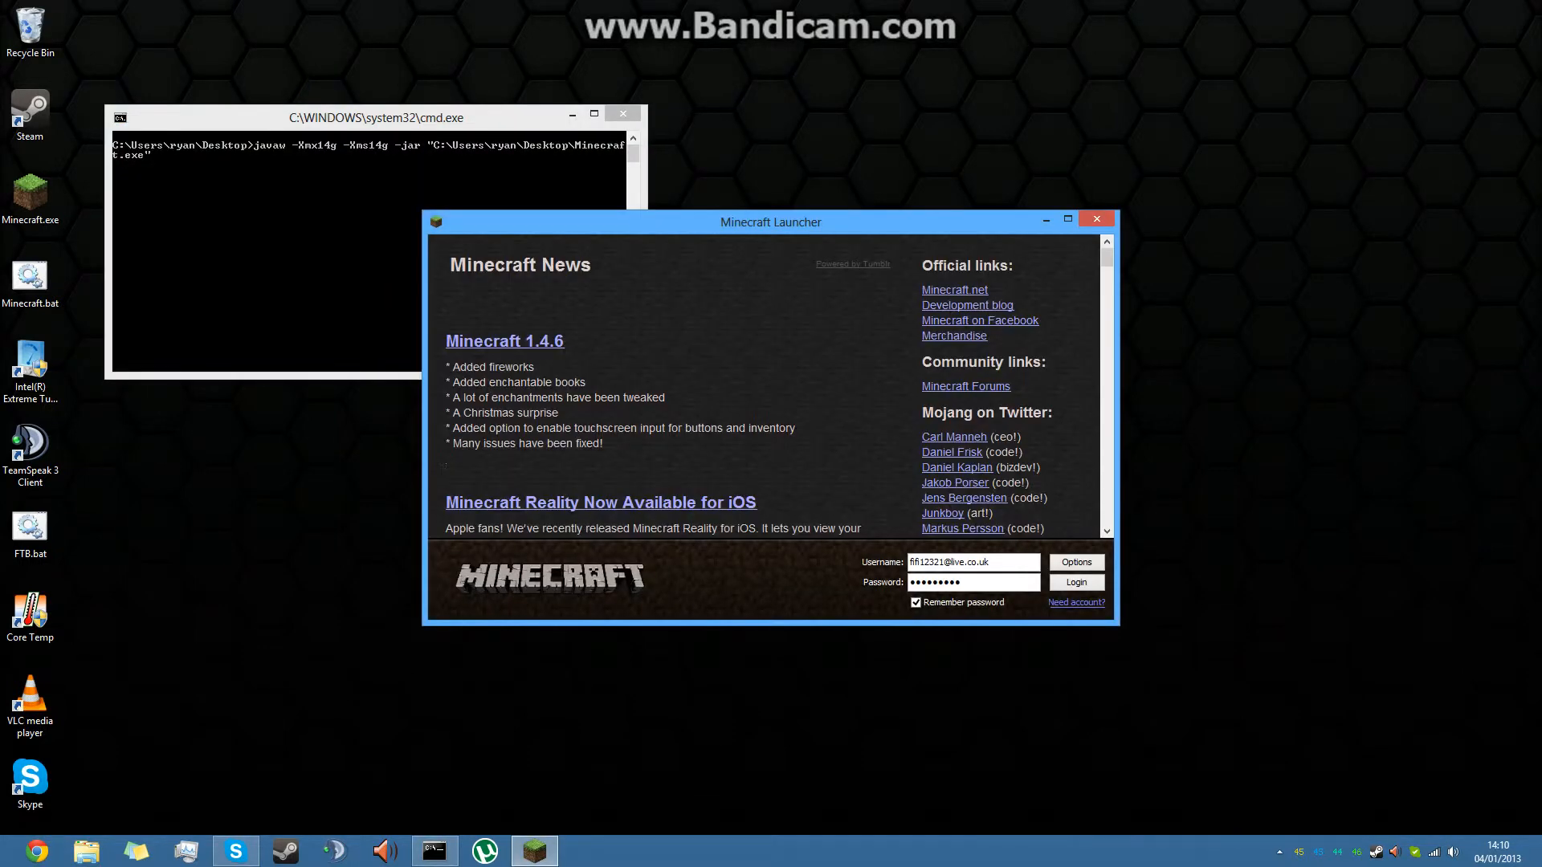
key(Return)
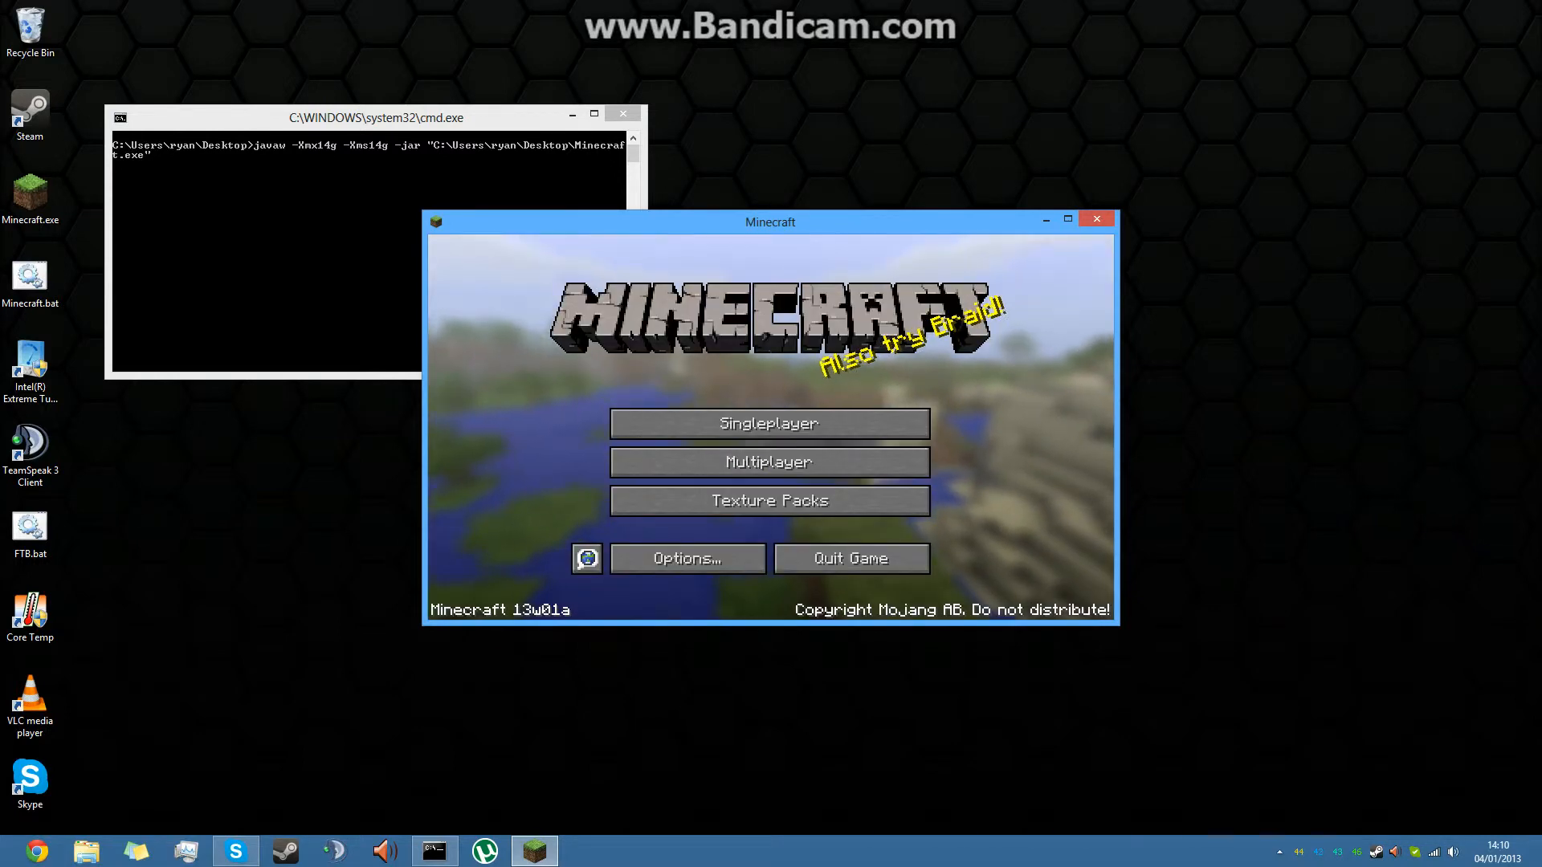
click(770, 423)
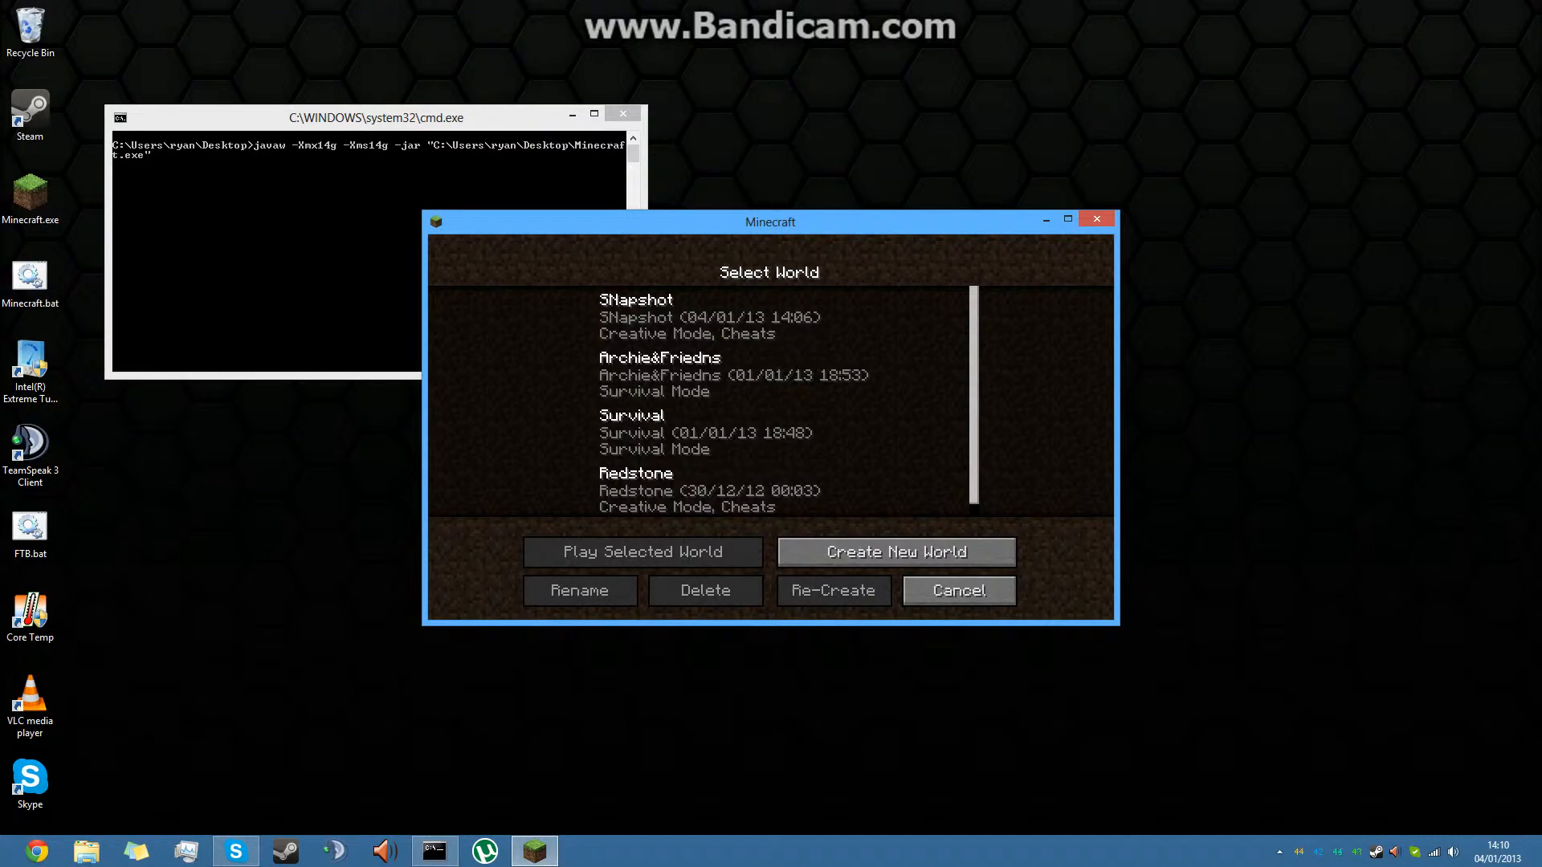
double_click(769, 317)
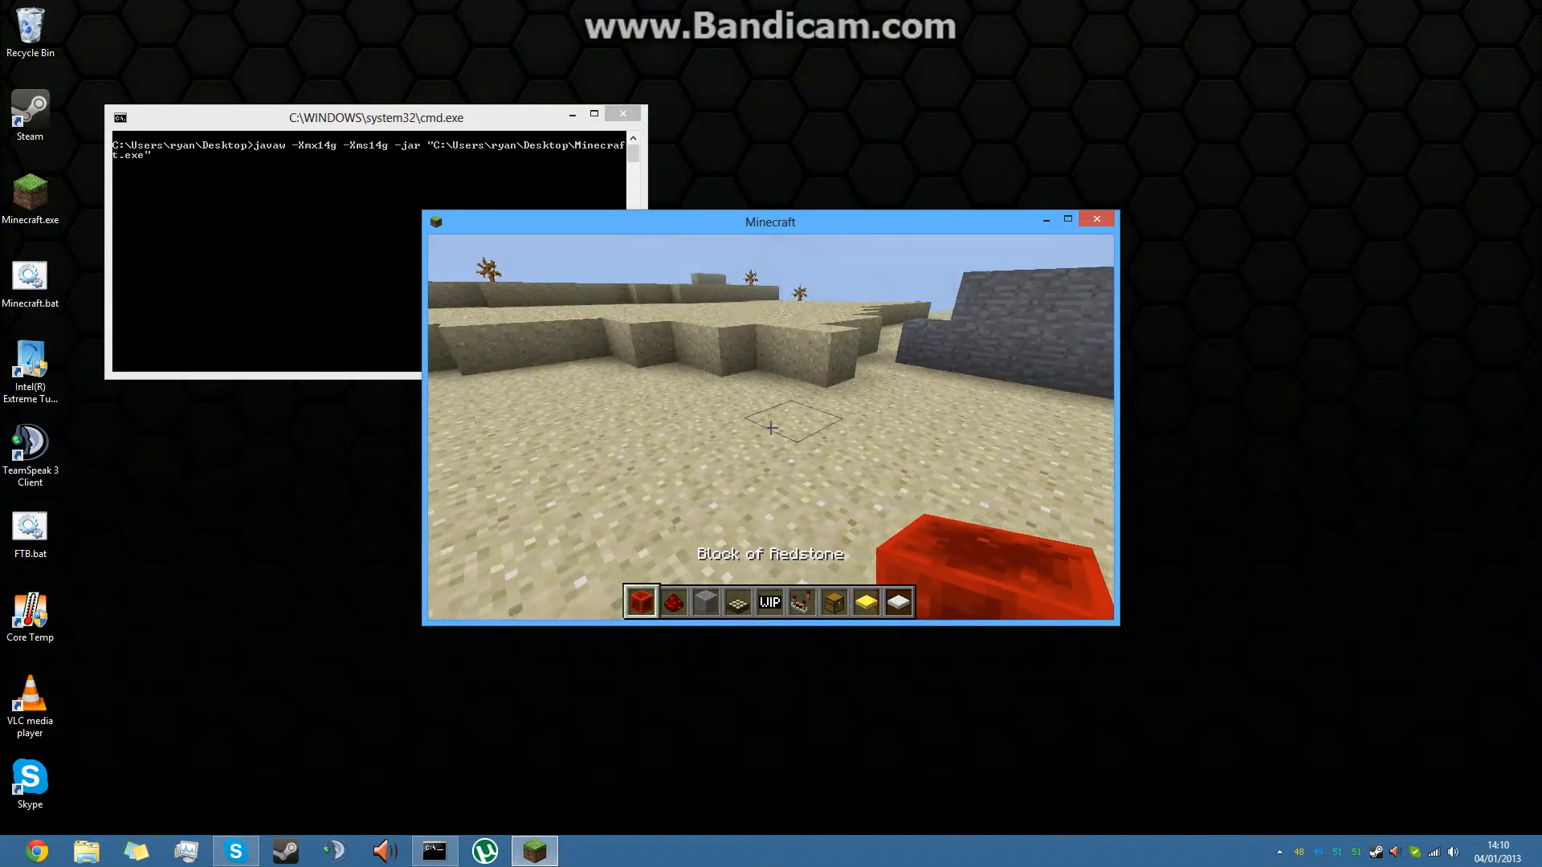
Release the pointer by opening the inventory, maximize the Minecraft window and return to the game.
key(e)
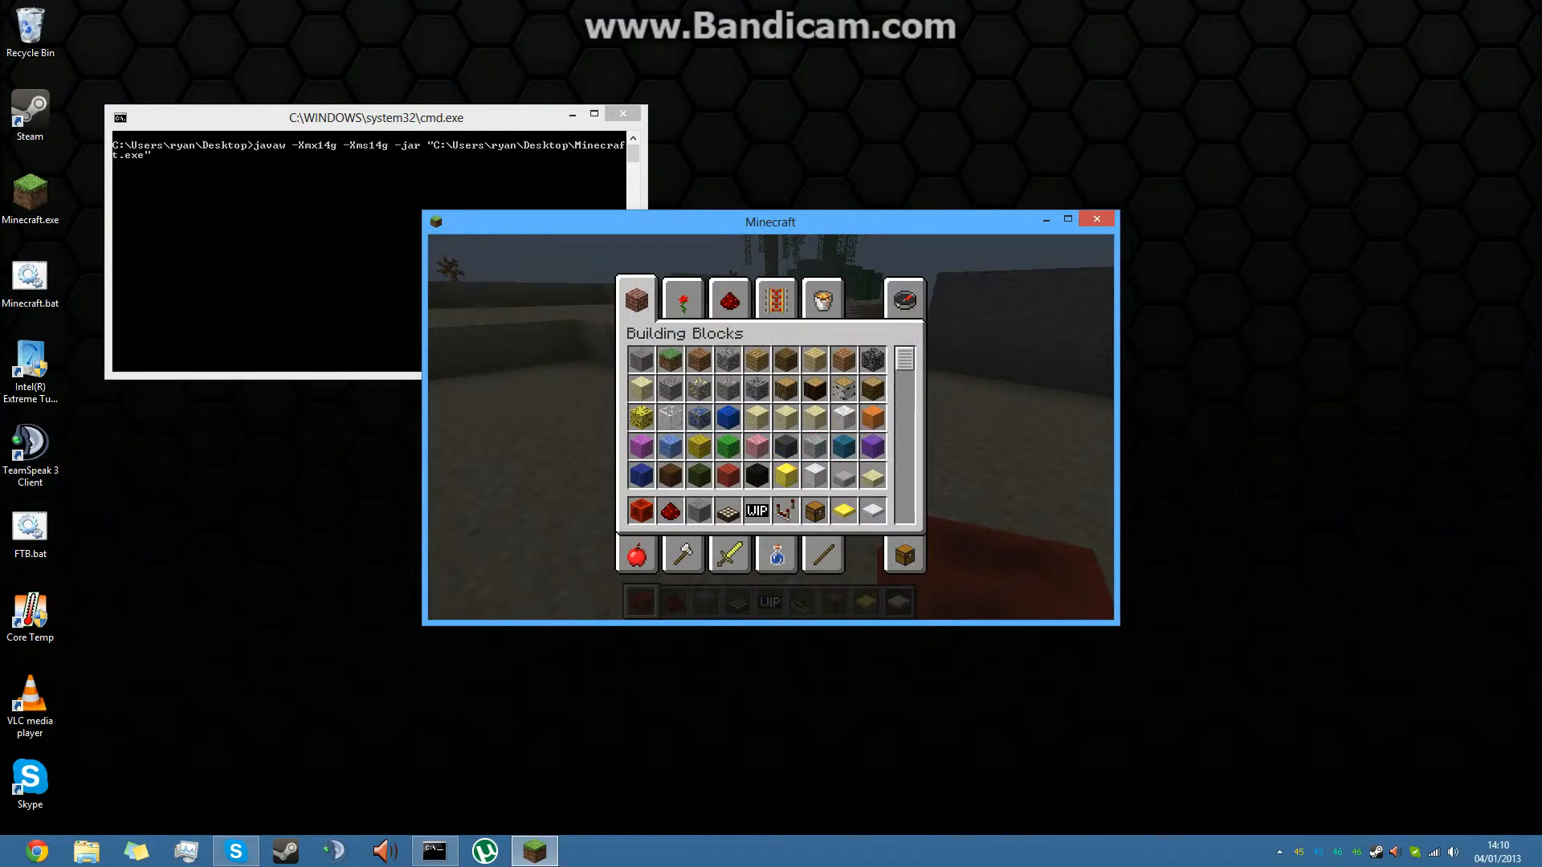
click(1067, 218)
key(e)
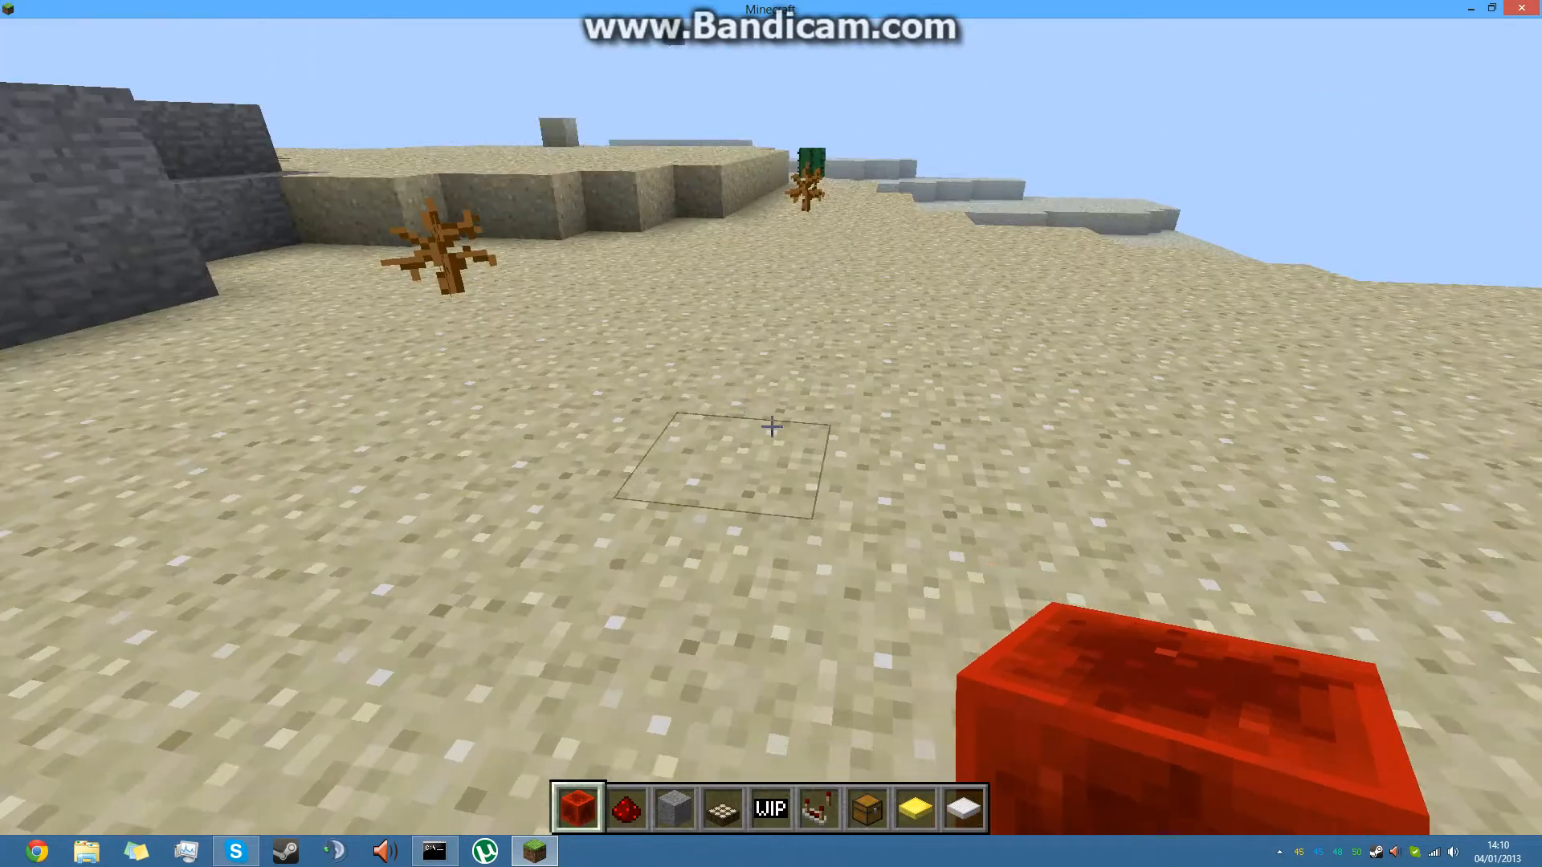
Save and quit the current world to the title screen and reload the SNapshot world.
key(e)
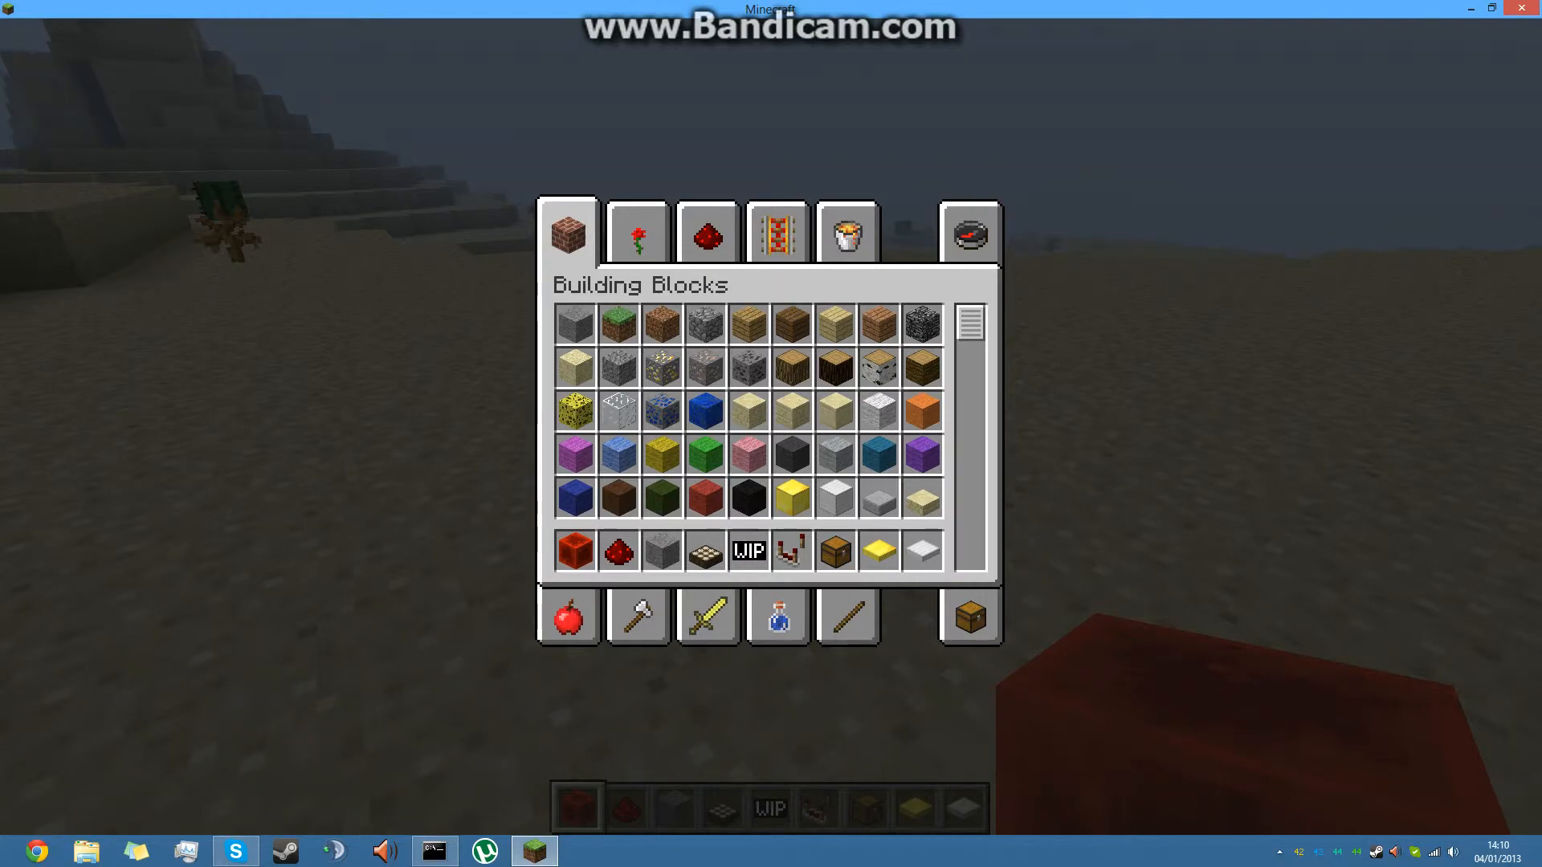
key(e)
key(Escape)
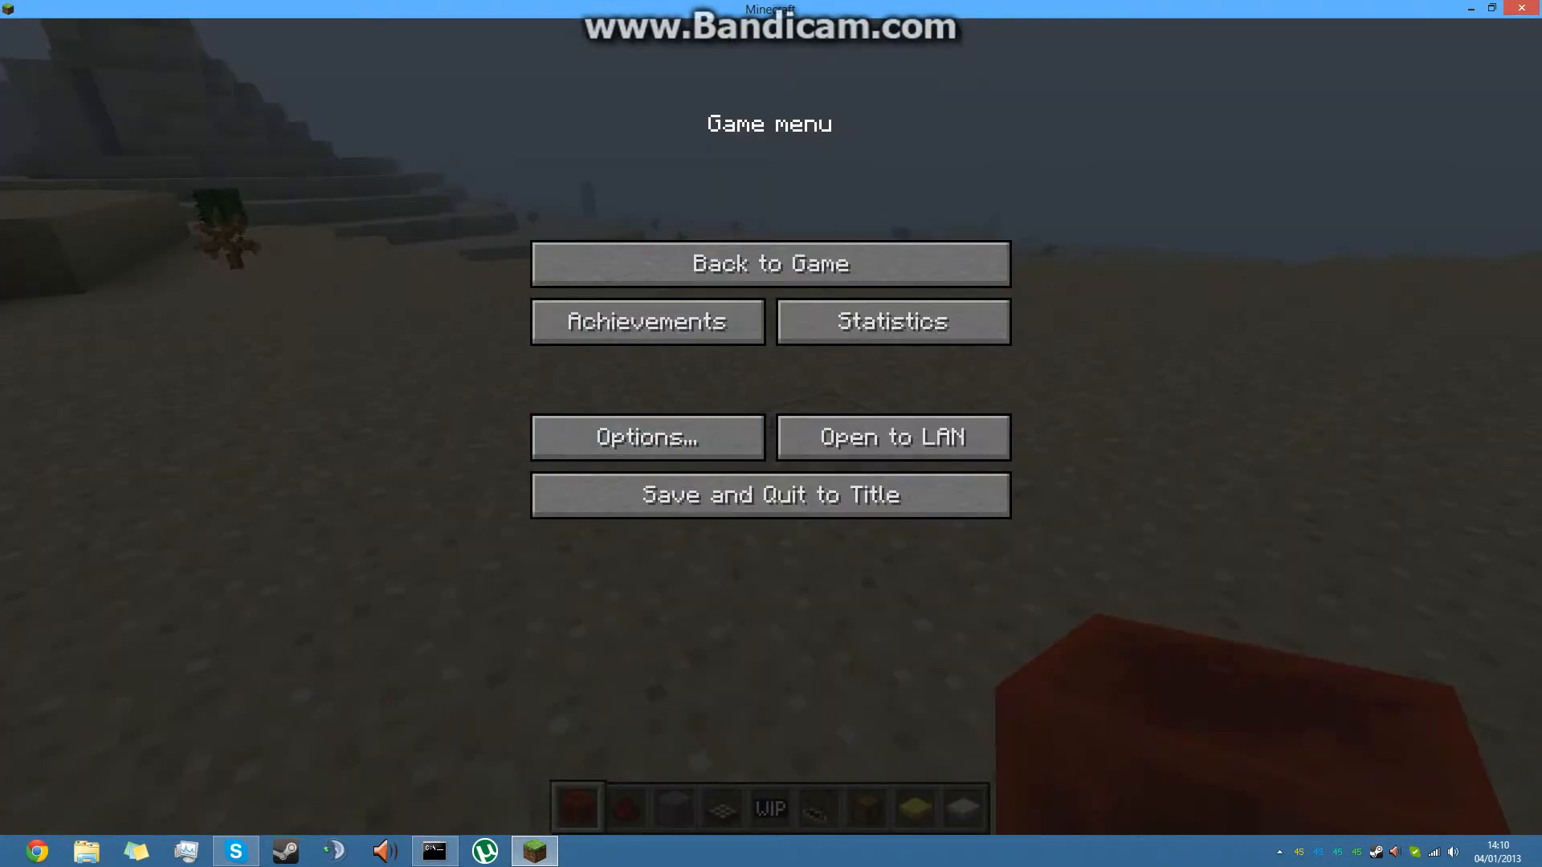
click(771, 495)
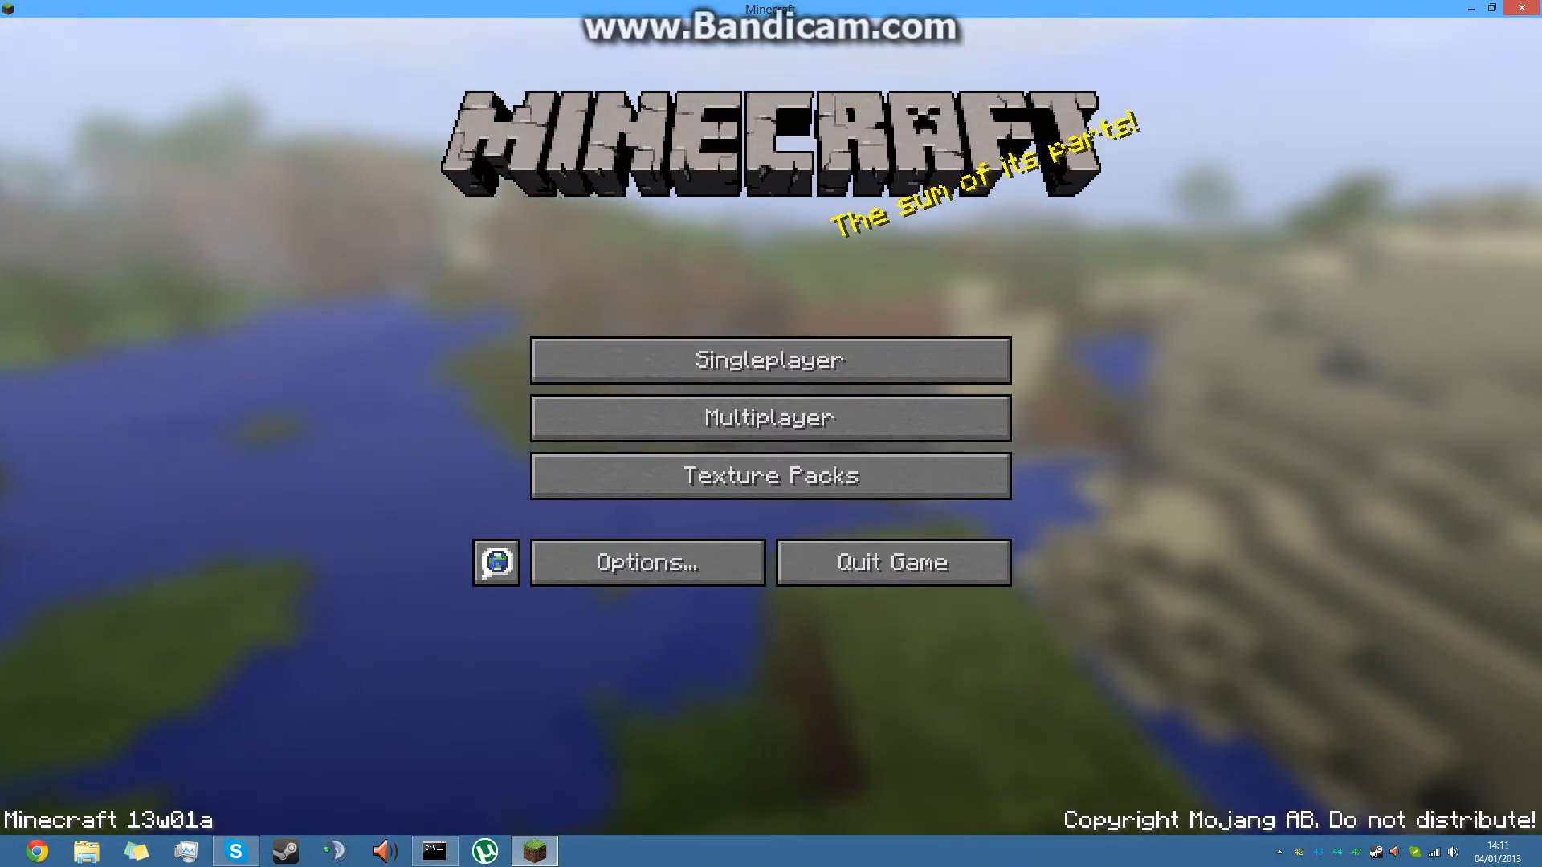
click(770, 360)
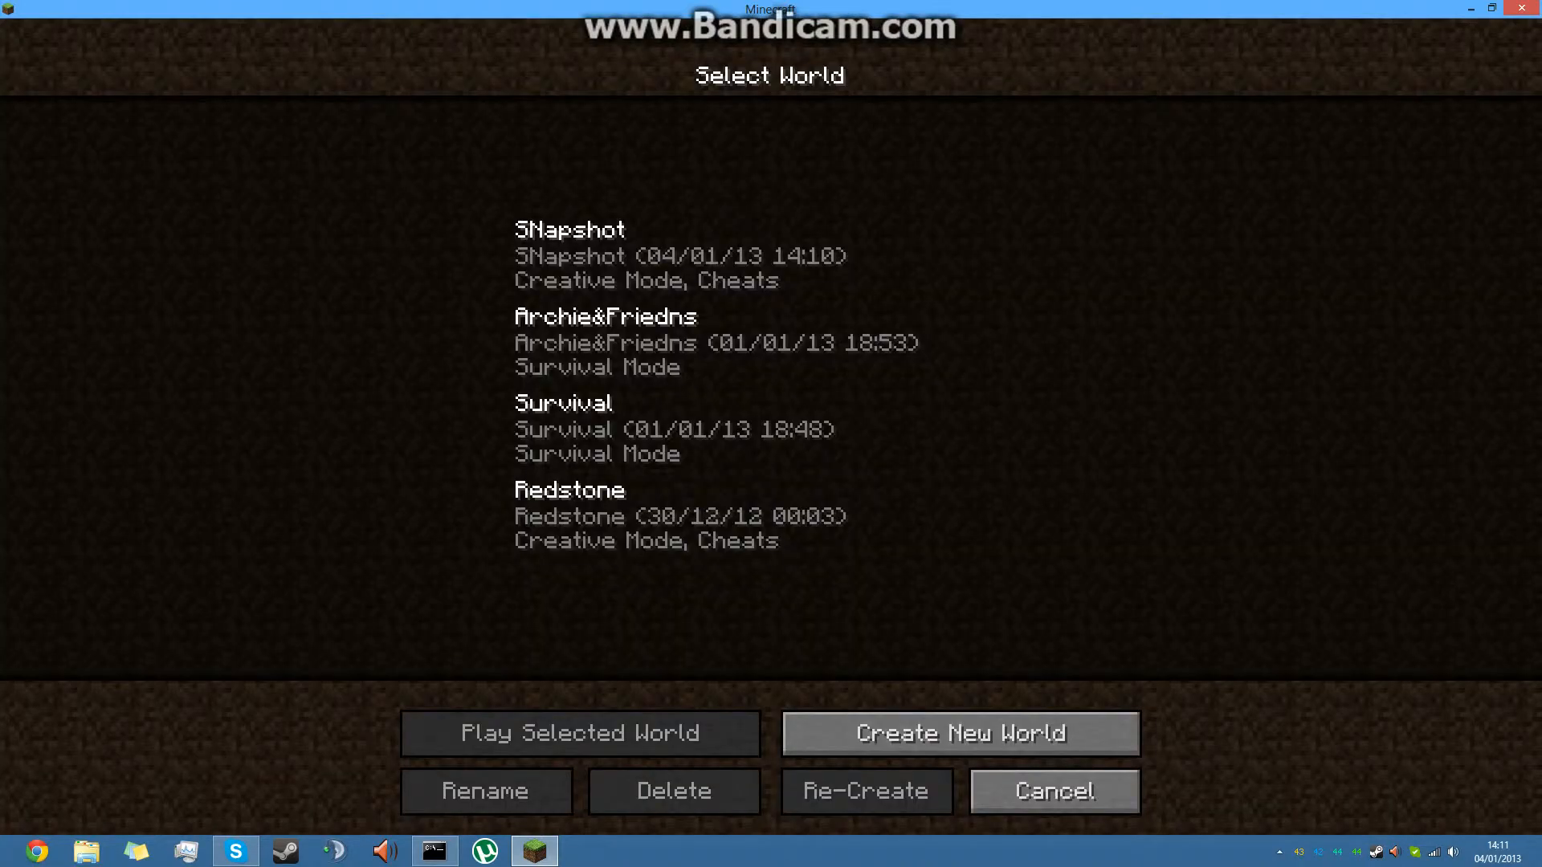
double_click(738, 259)
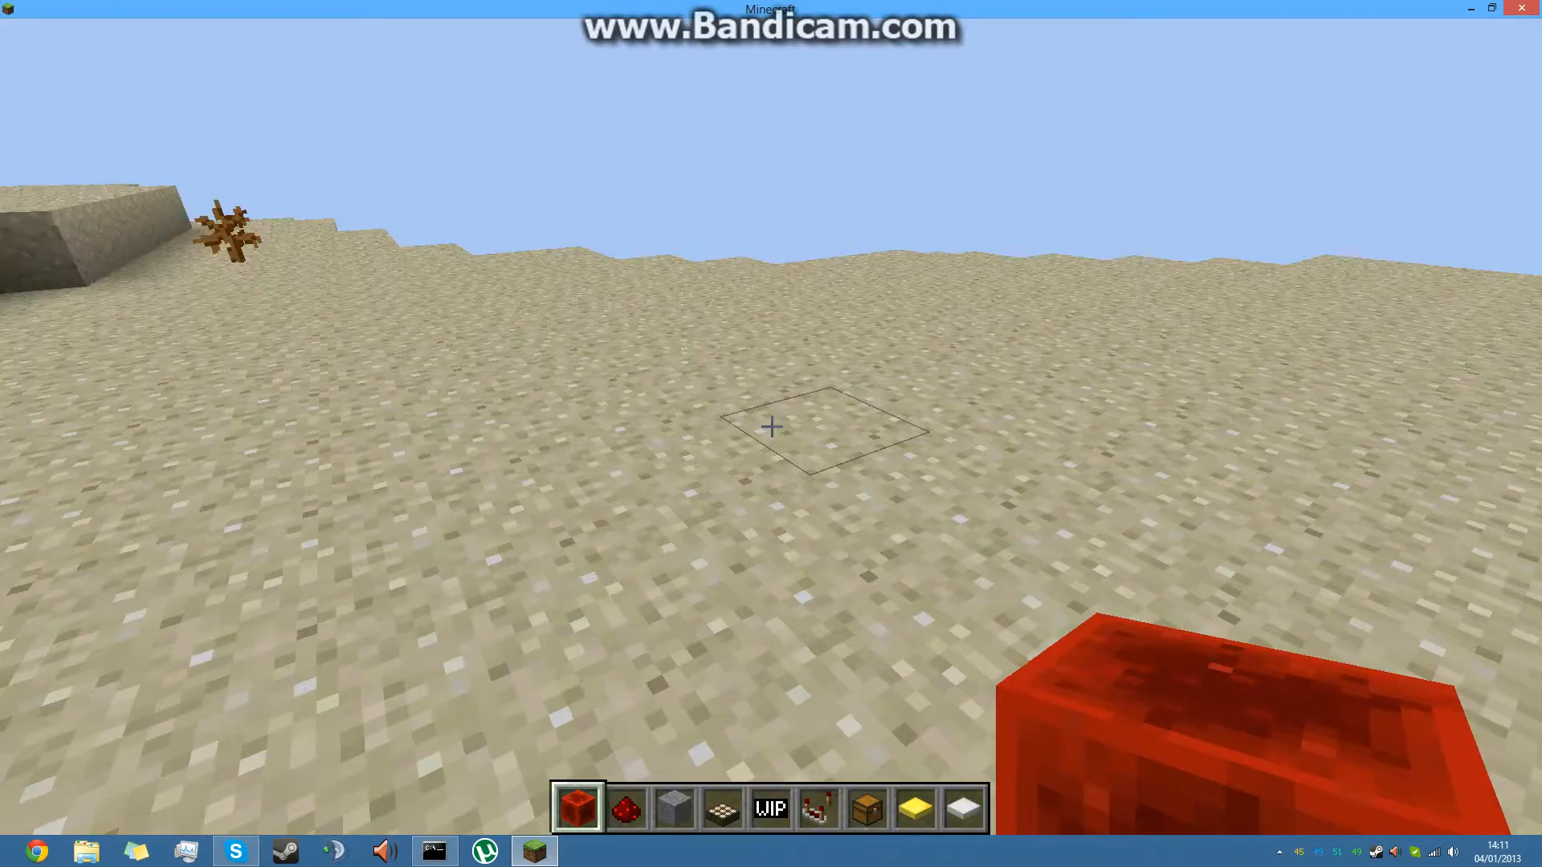
Browse the creative inventory's Search Items list and its Miscellaneous category, and close the inventory.
key(e)
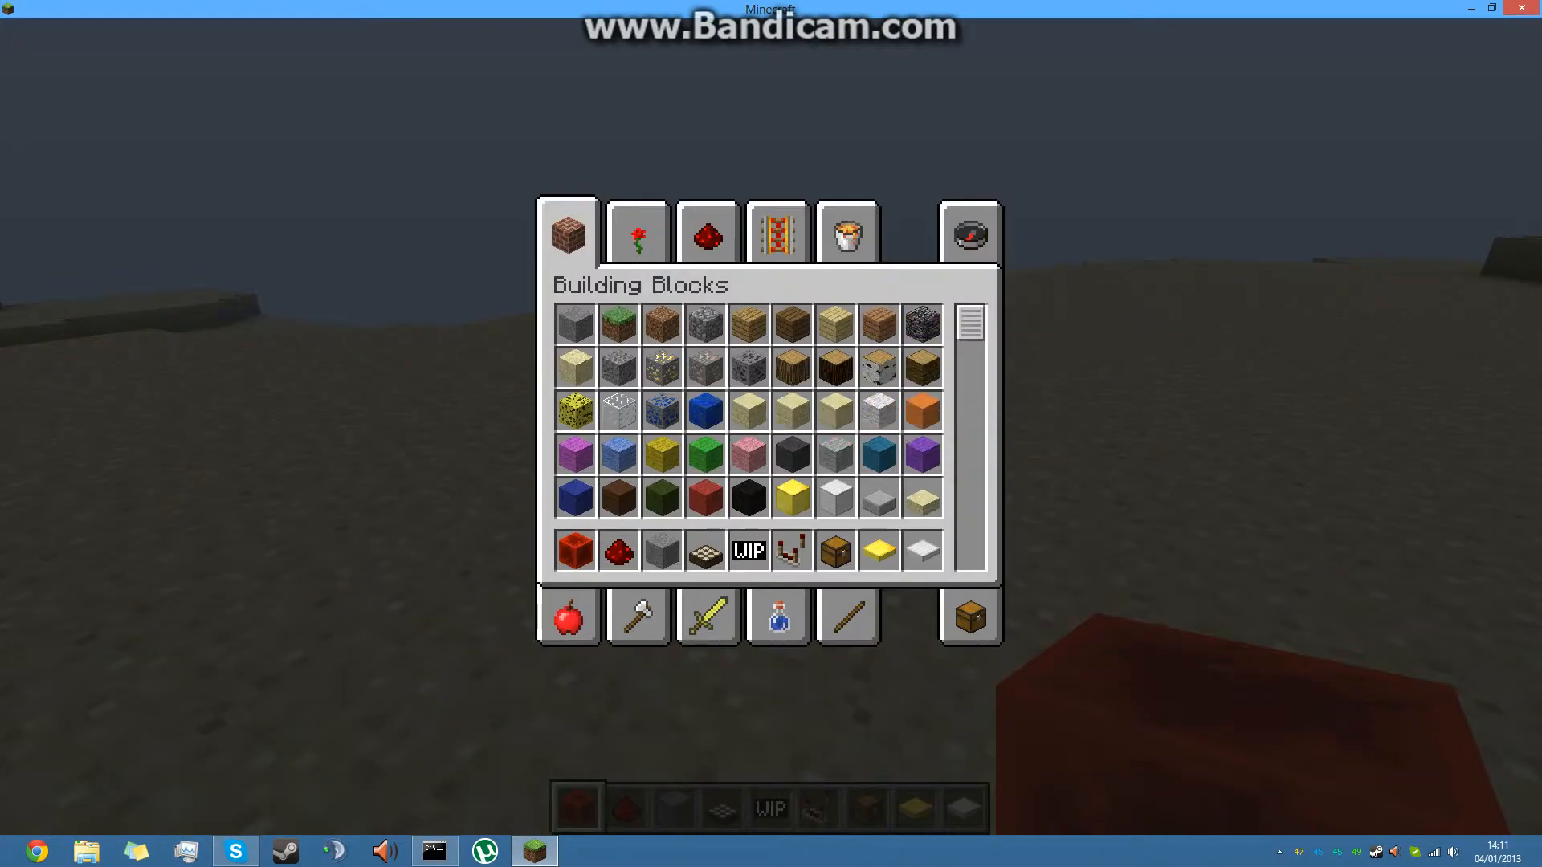
click(970, 233)
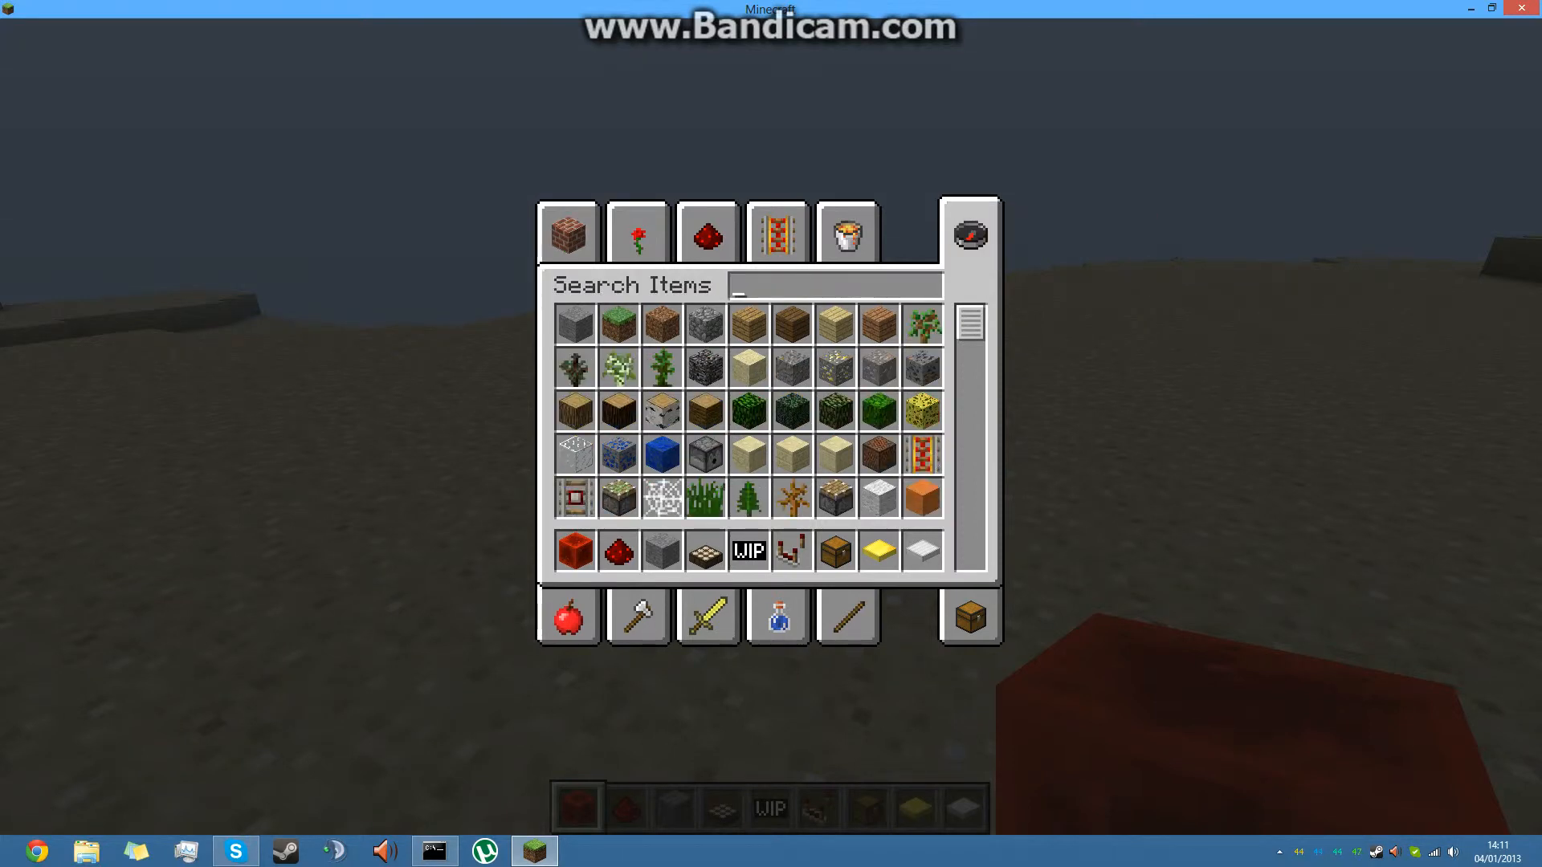
scroll(839, 368, down, 6)
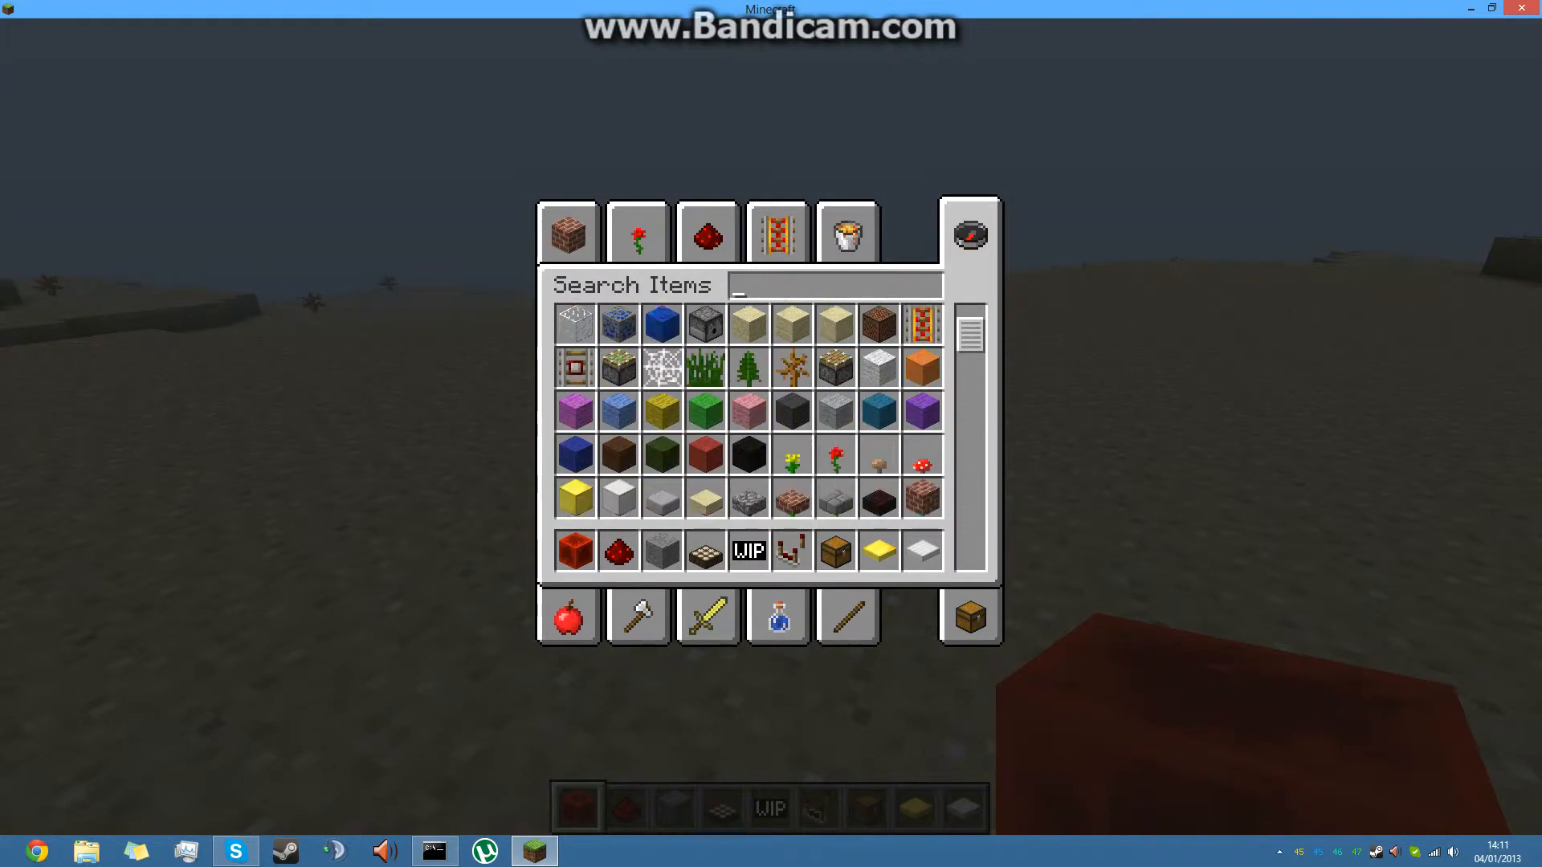
scroll(839, 368, up, 5)
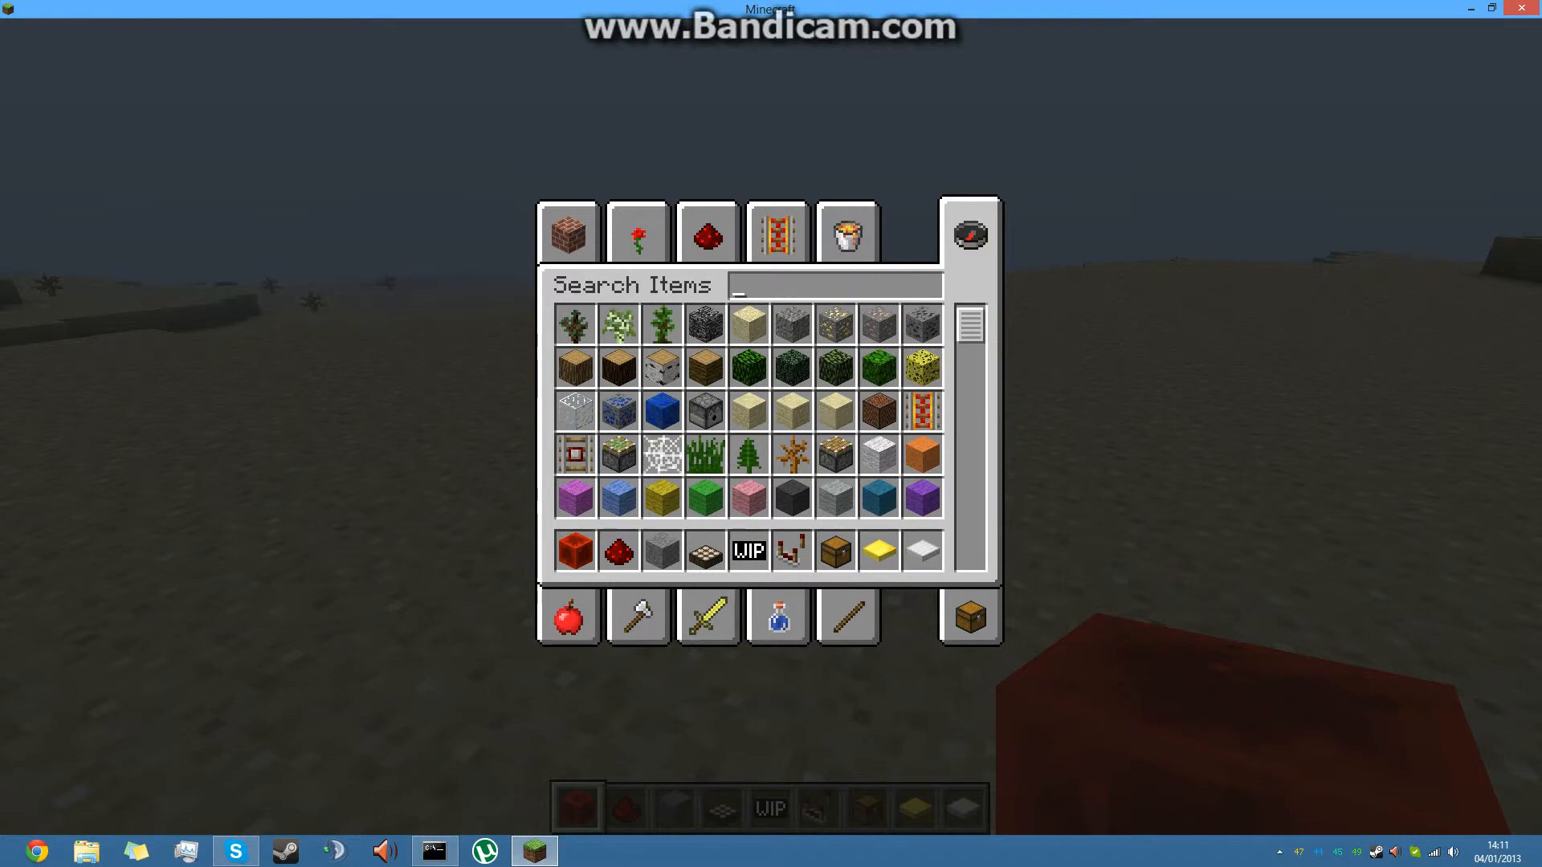
click(837, 226)
key(e)
Show the debug overlay with the memory figures and walk over the stone platform towards the redstone comparator.
key(F3)
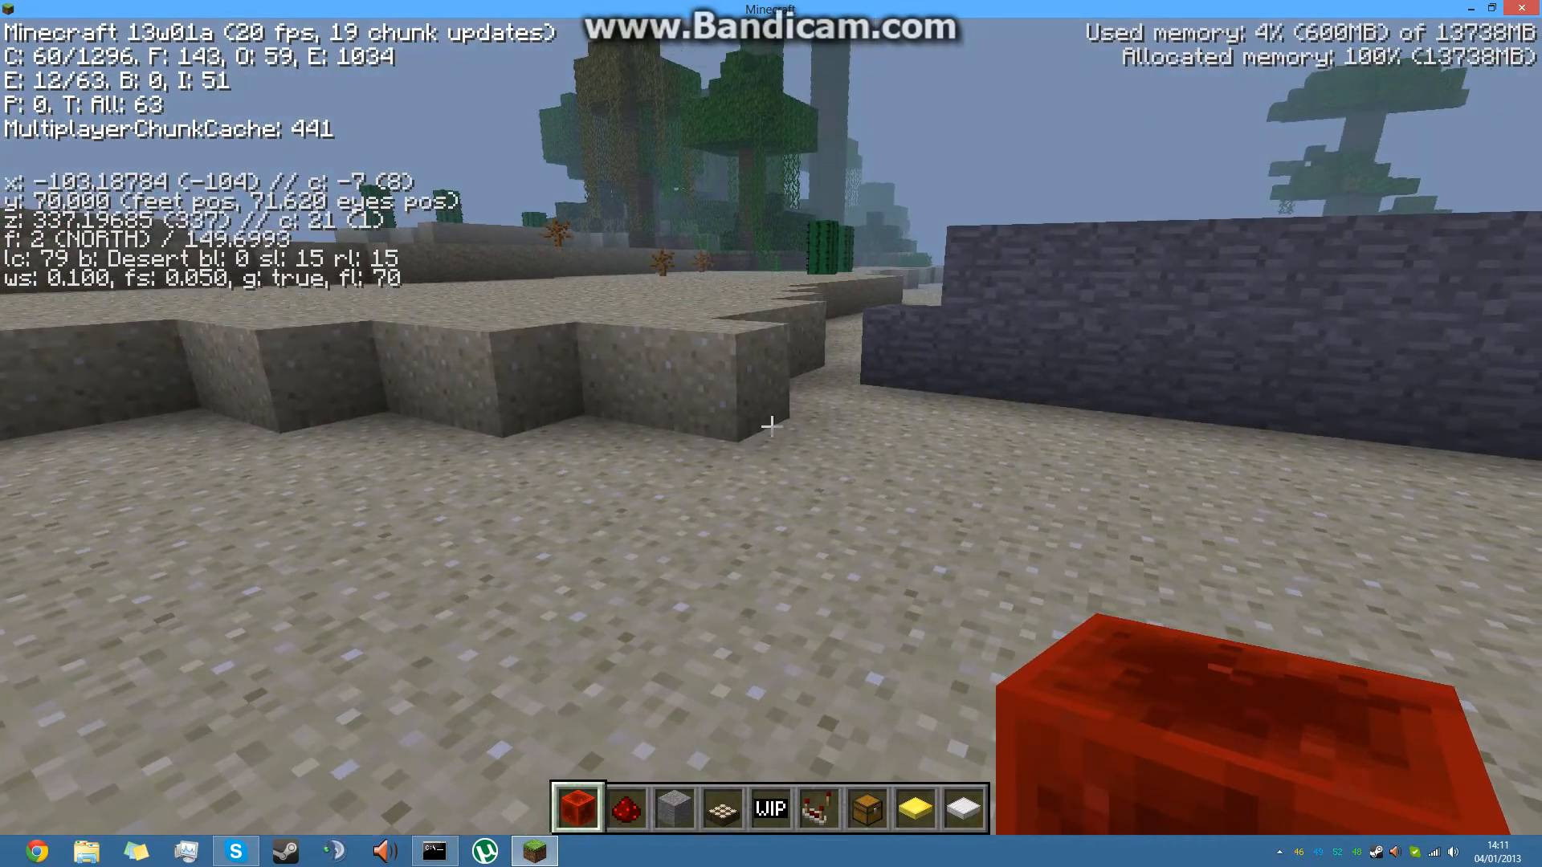
key(w)
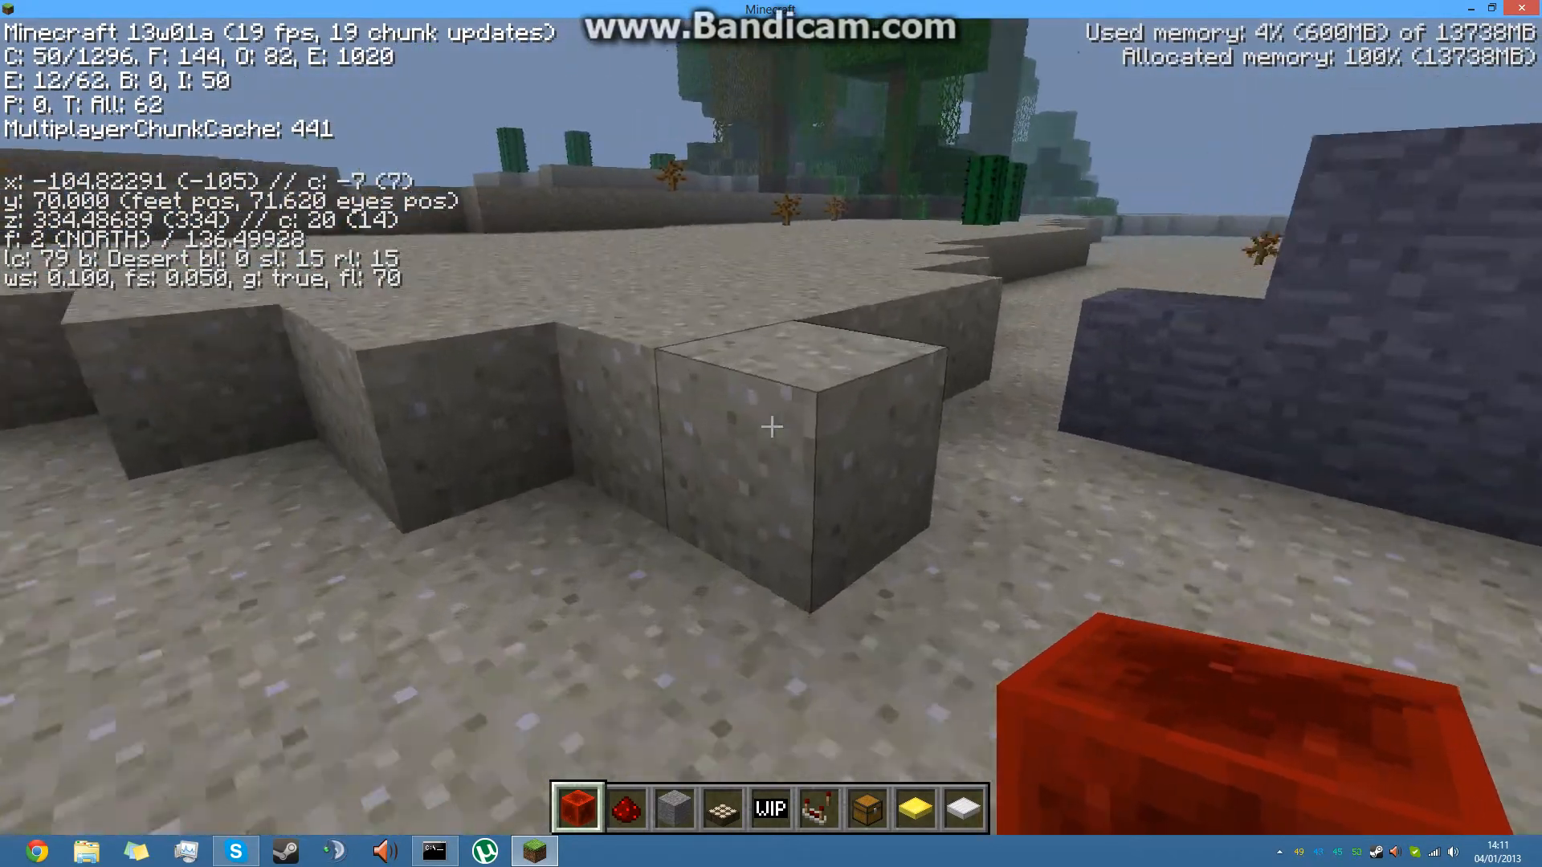
key(w)
key(space)
key(space)
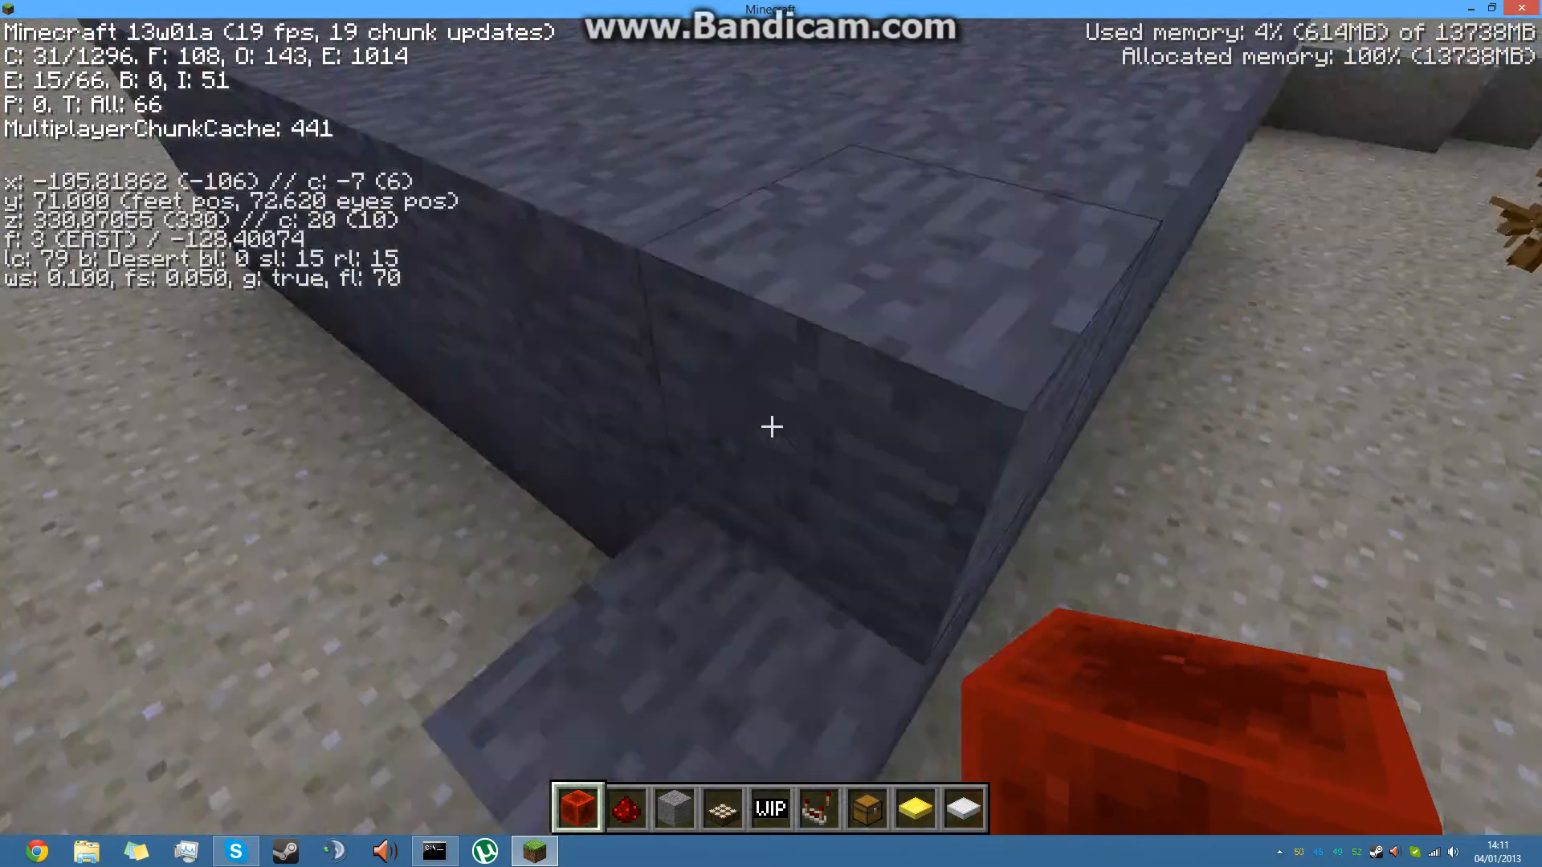
key(space)
key(w)
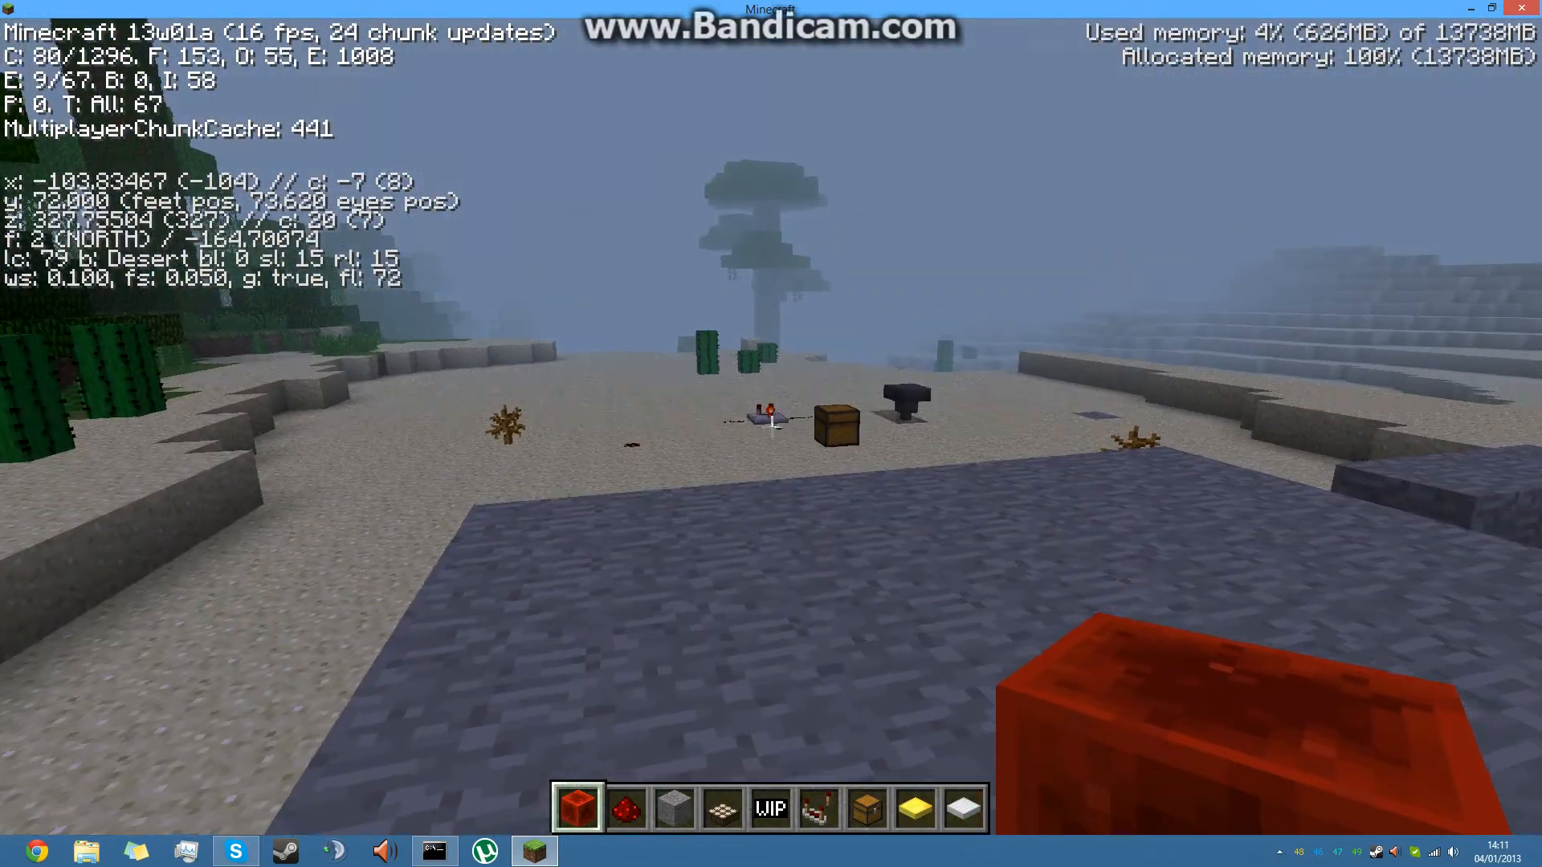
key(w)
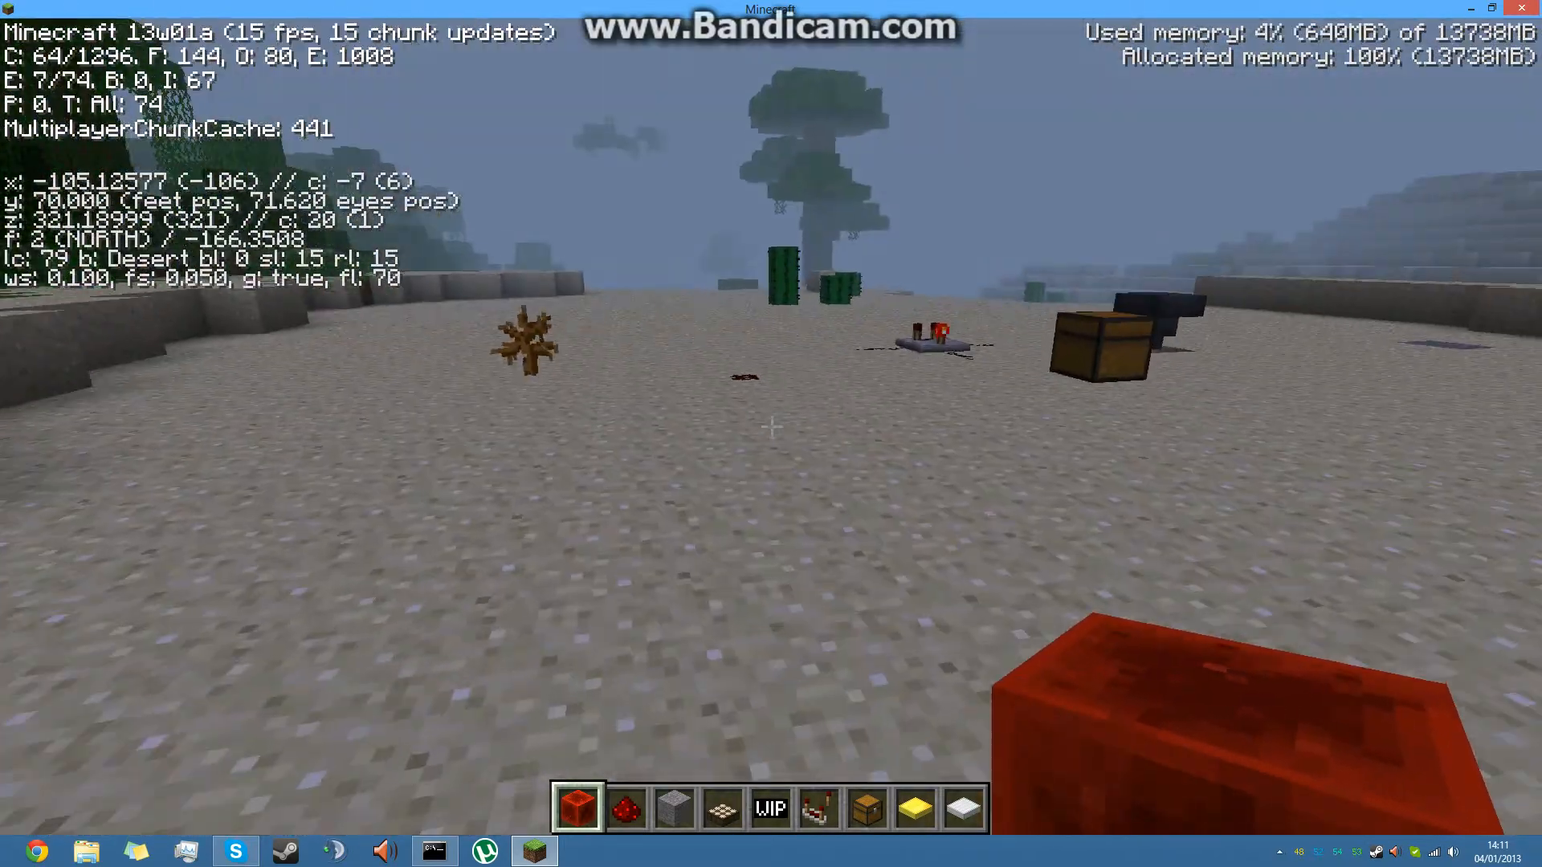
key(w)
Break the redstone dust on the sand, walk to the hopper and drop the Block of Redstone at it.
click(771, 427)
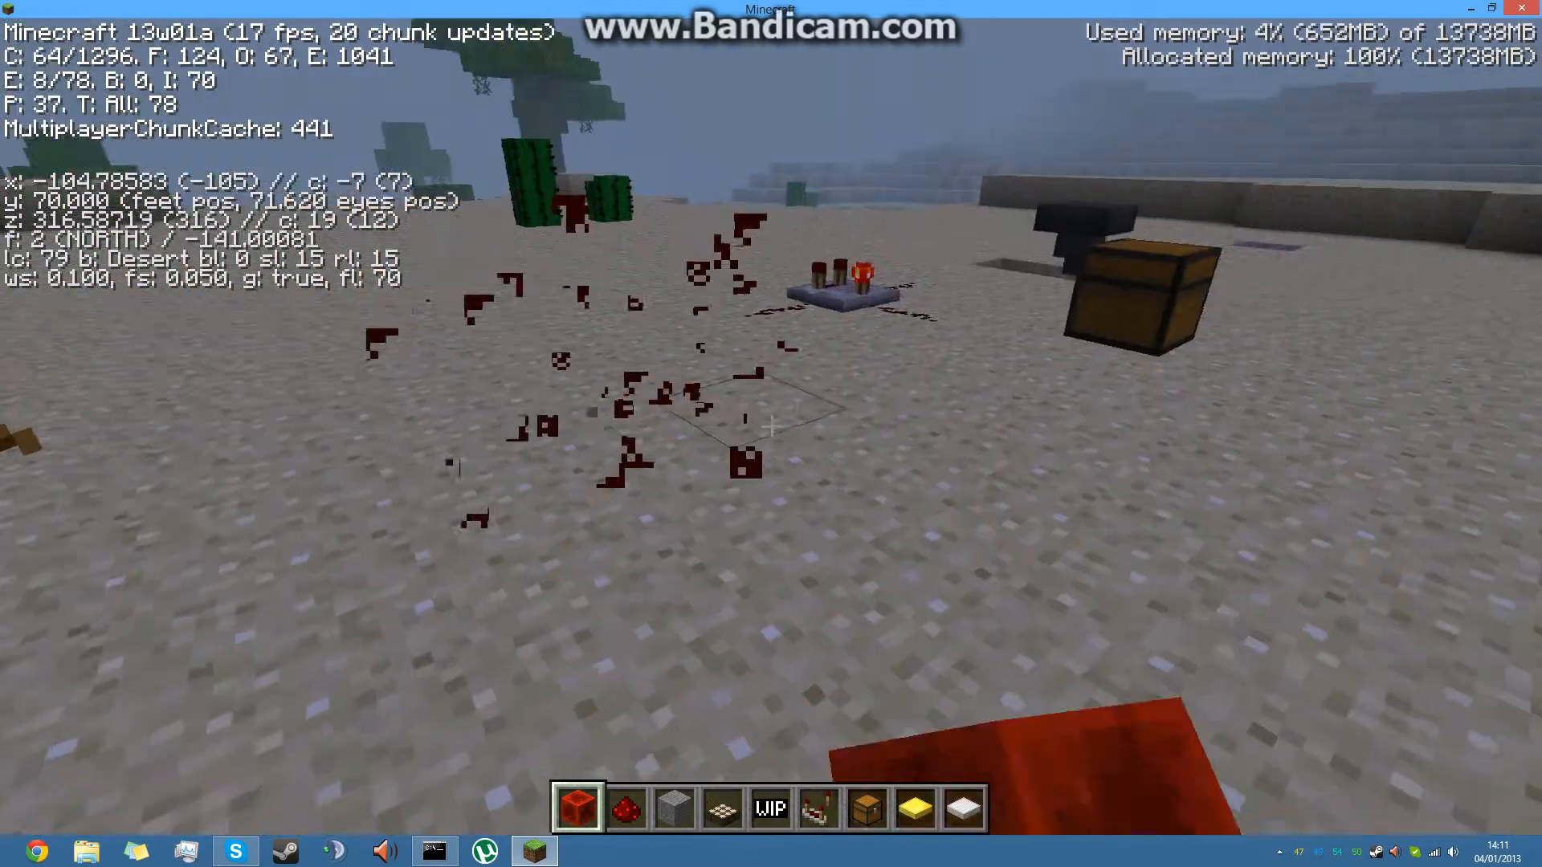
key(w)
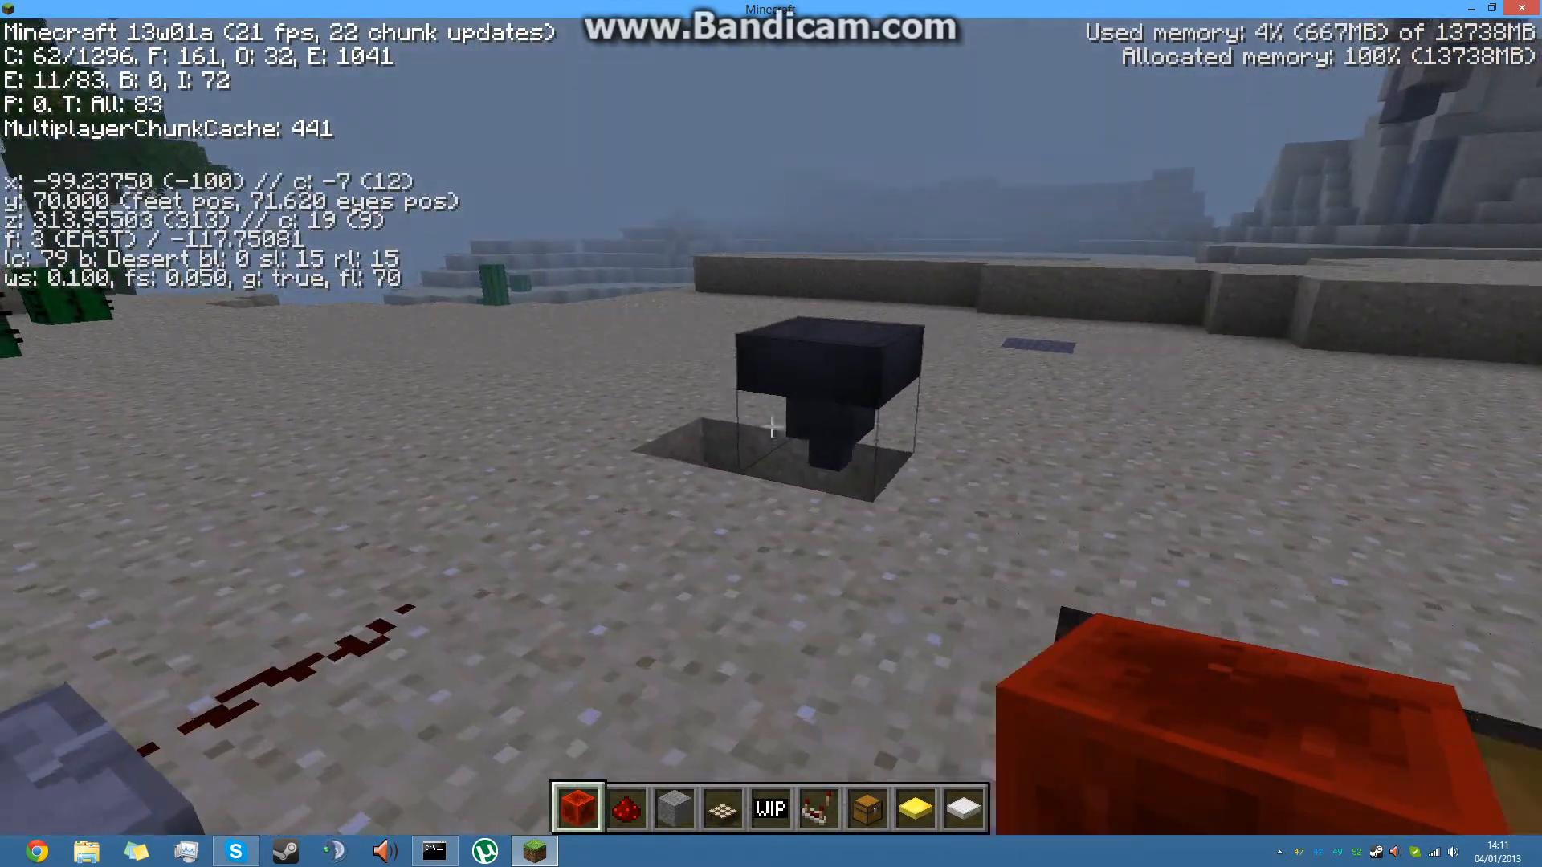
key(w)
key(space)
key(q)
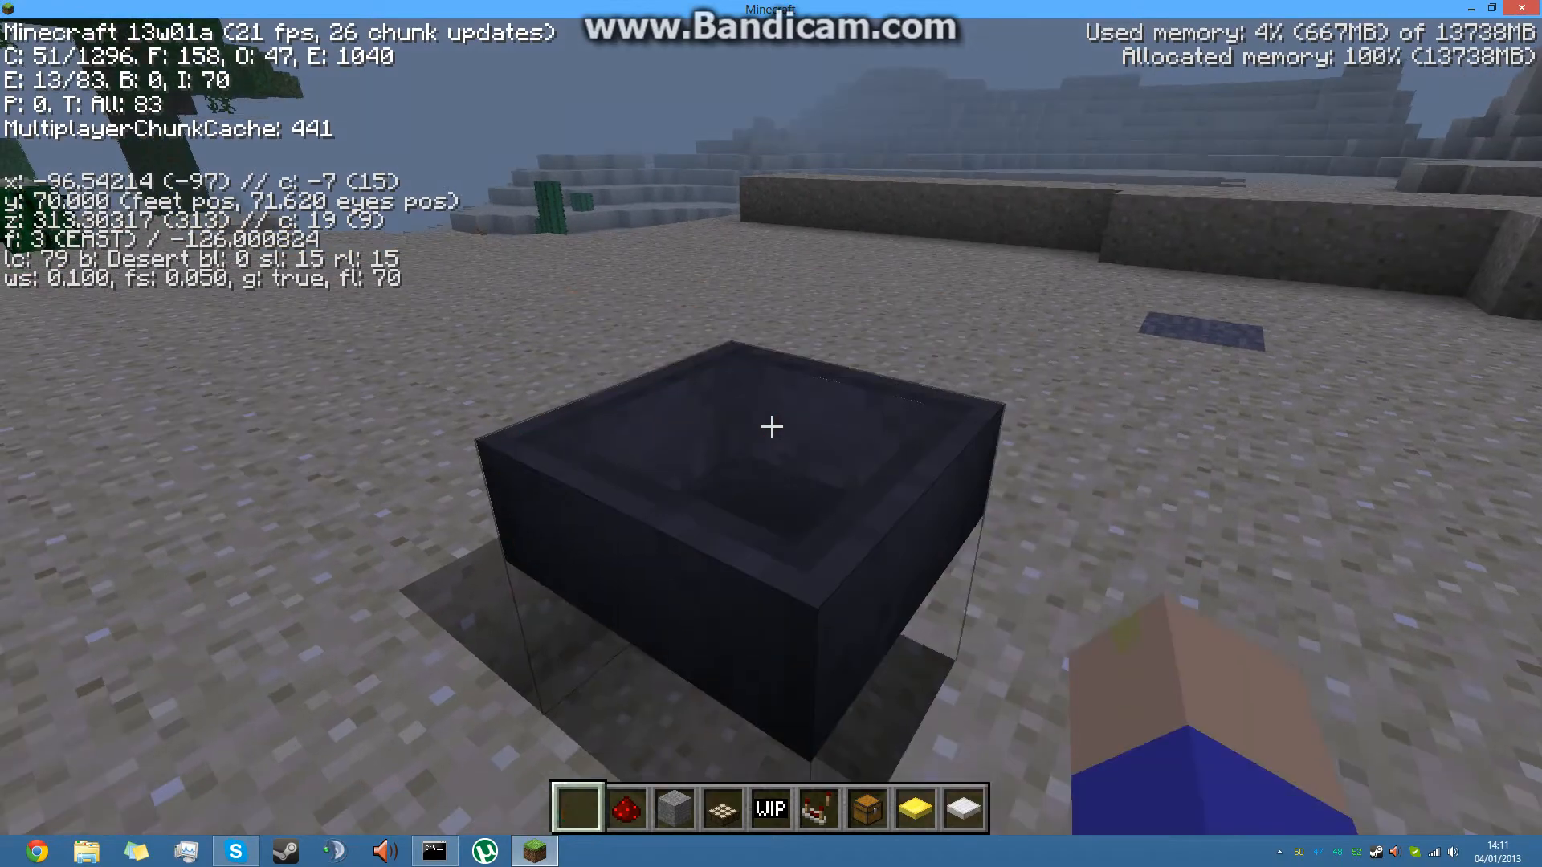
Walk past the hopper and switch the creative inventory from Miscellaneous to Building Blocks before closing it.
key(w)
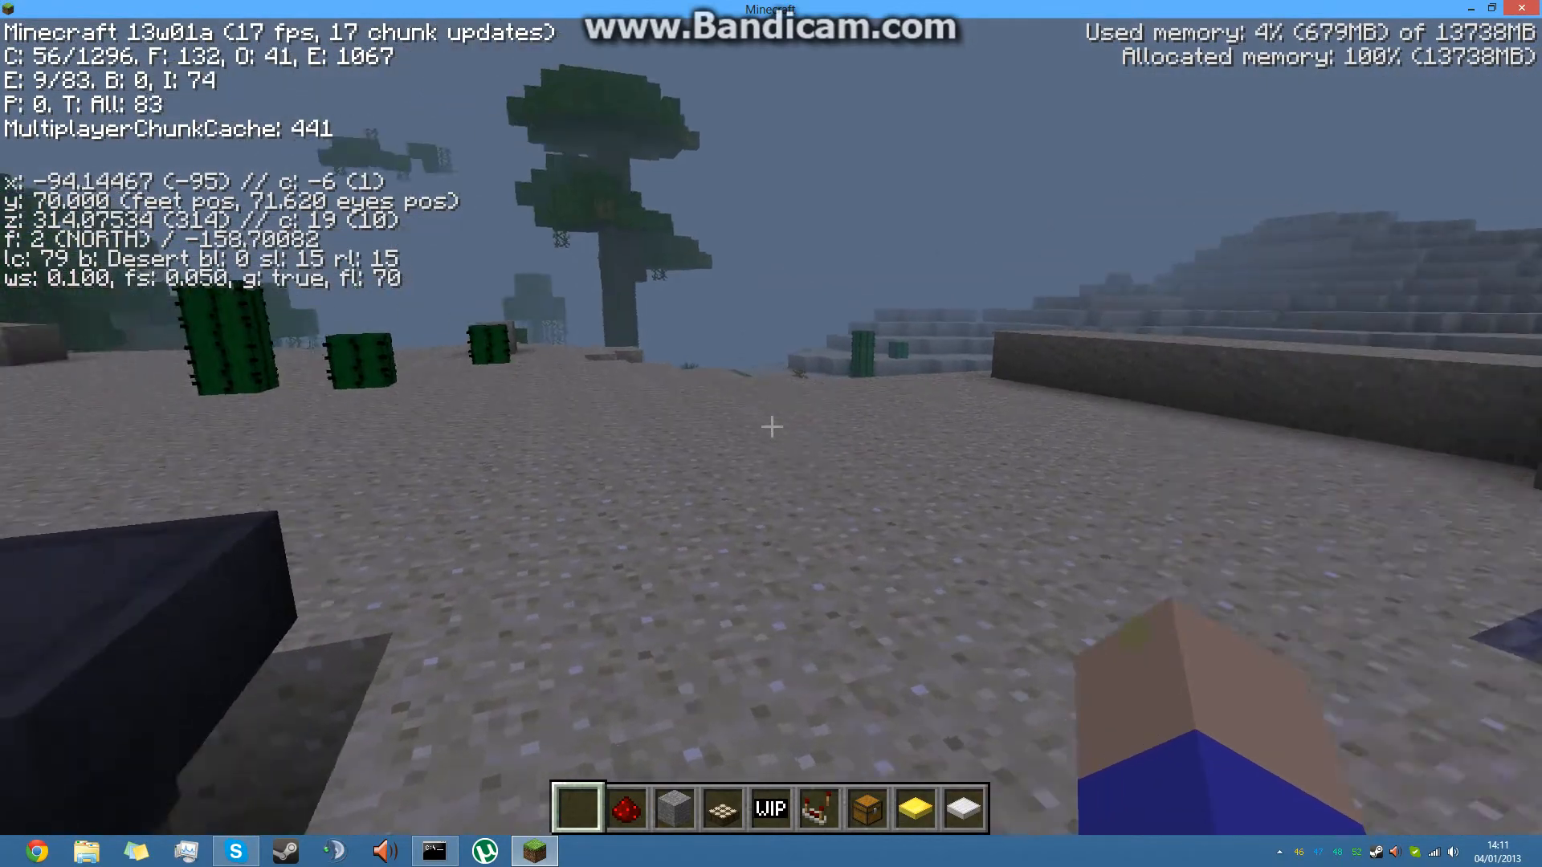
key(w)
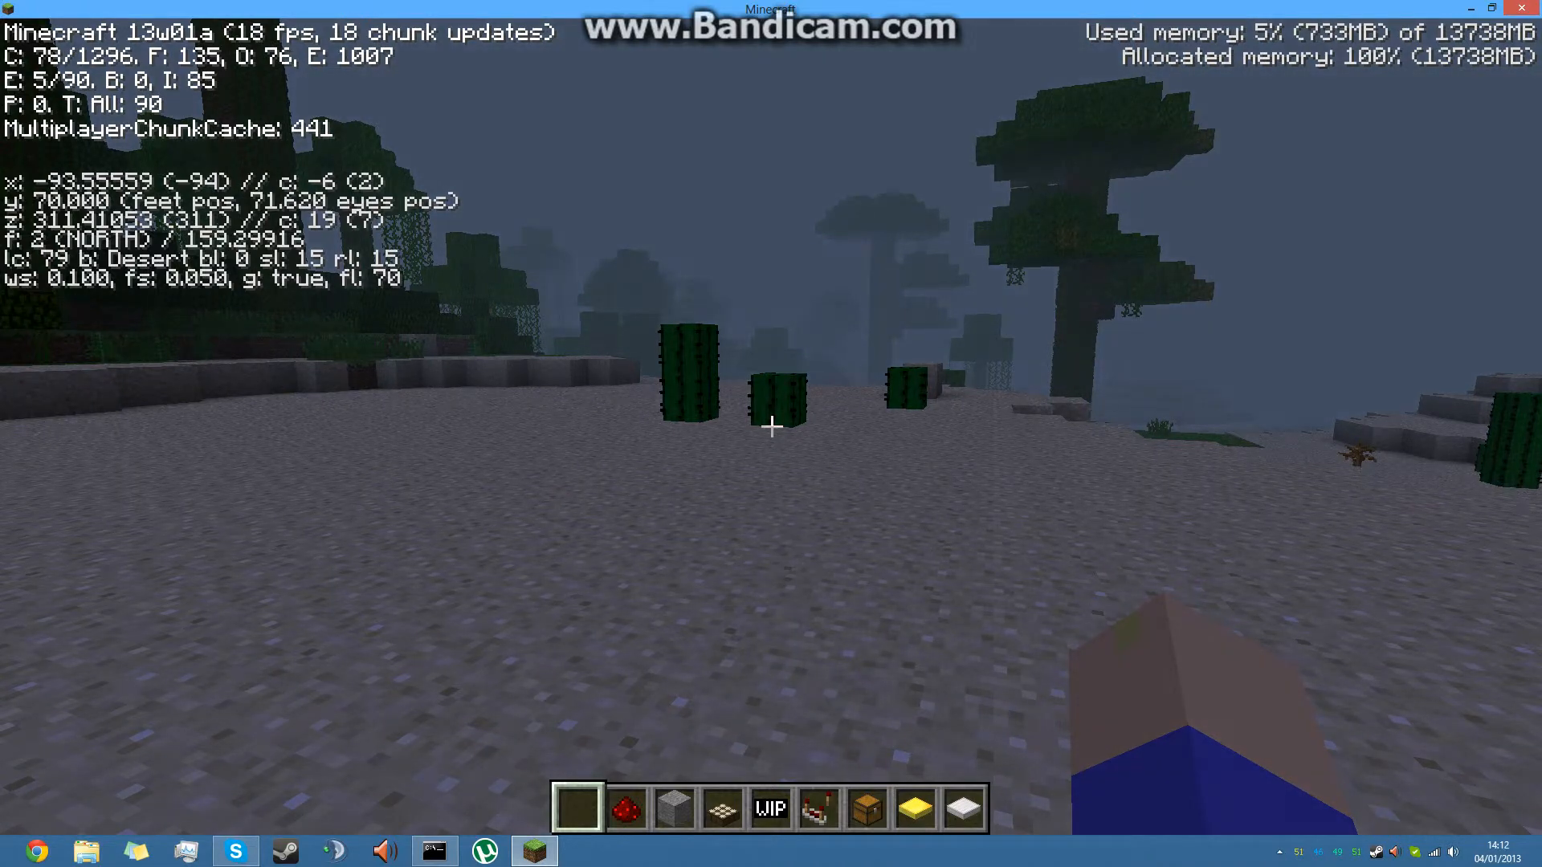
key(e)
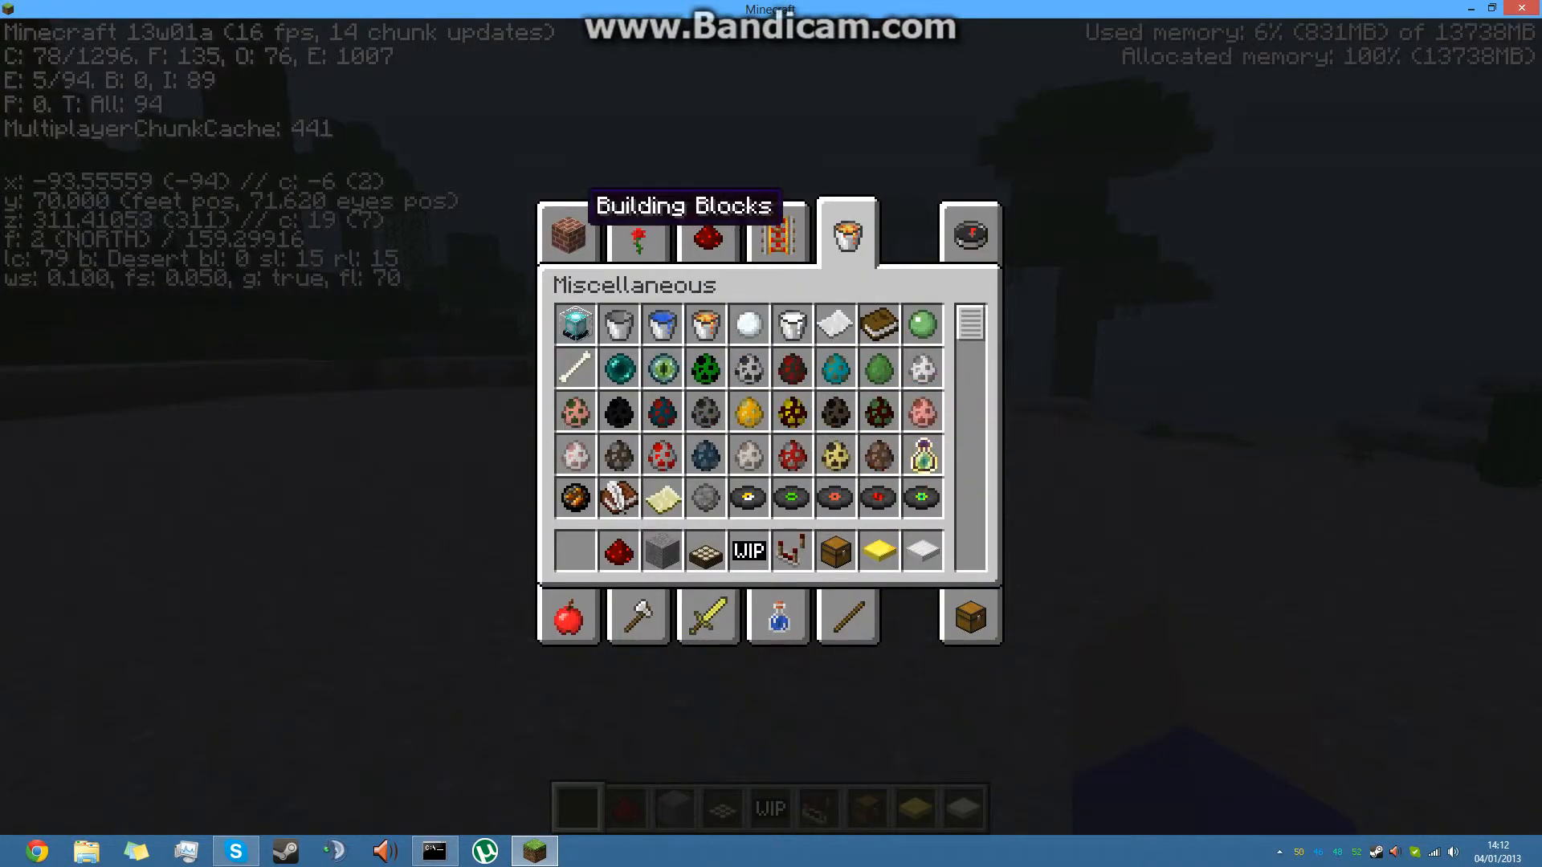
click(577, 228)
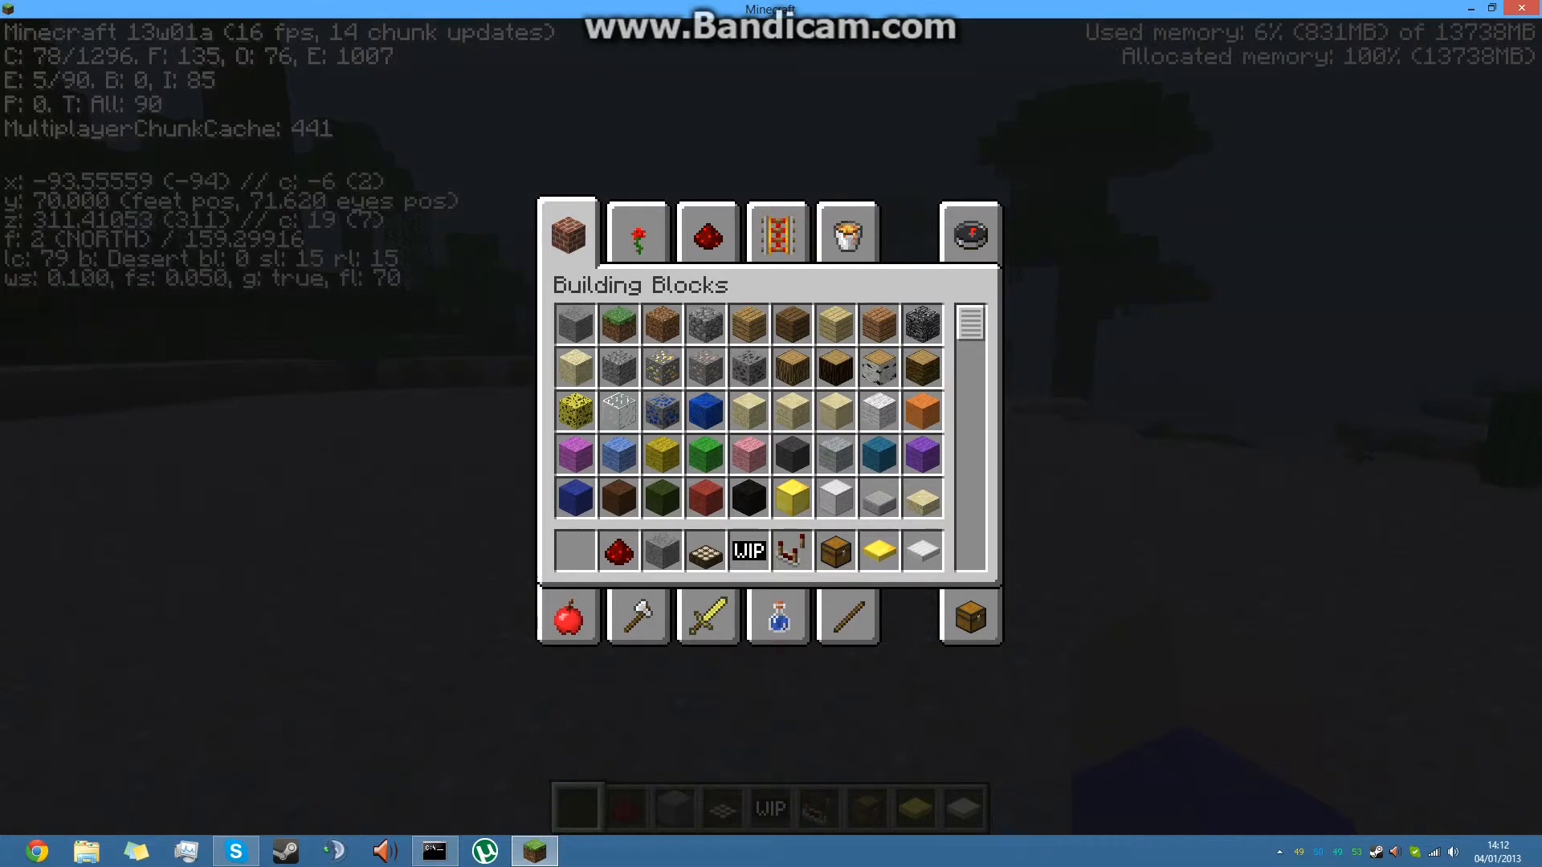
key(e)
Walk west past the comparator, break the dead bush and explore the desert near the cacti.
key(w)
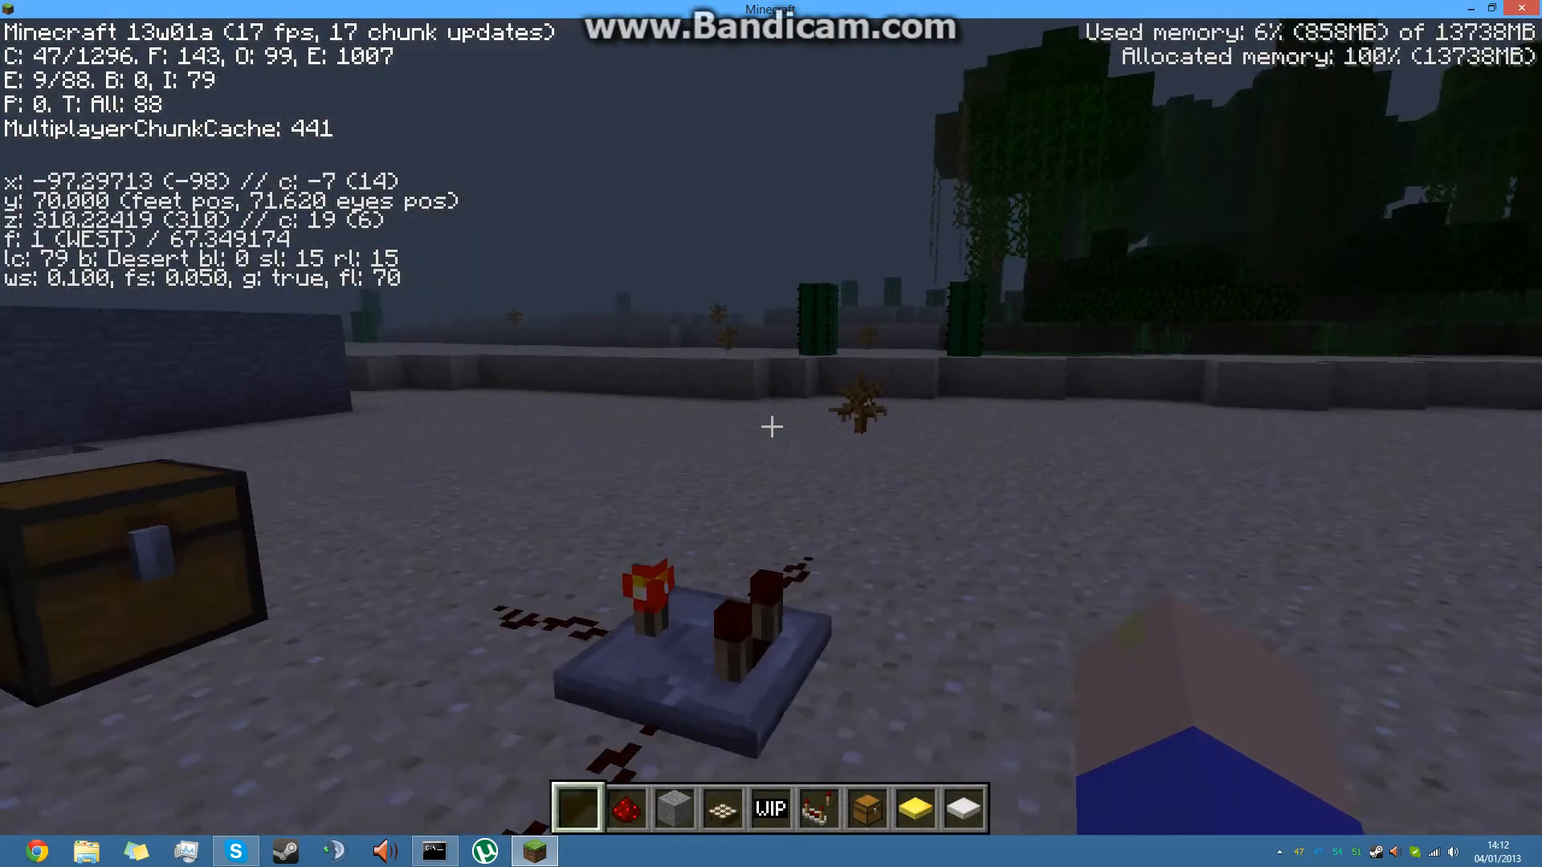
click(771, 426)
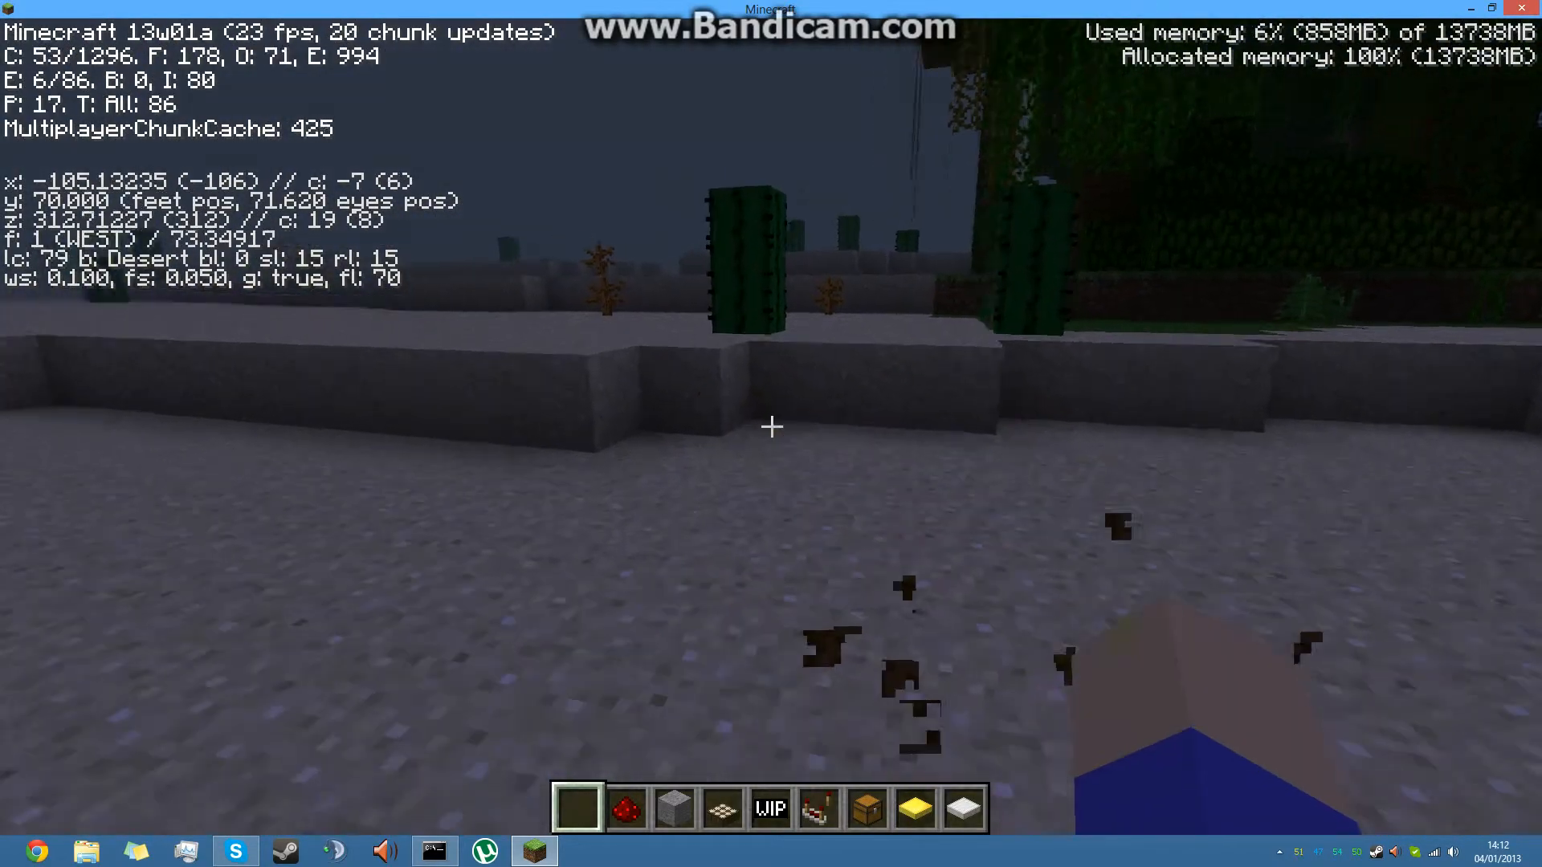
key(w)
key(space)
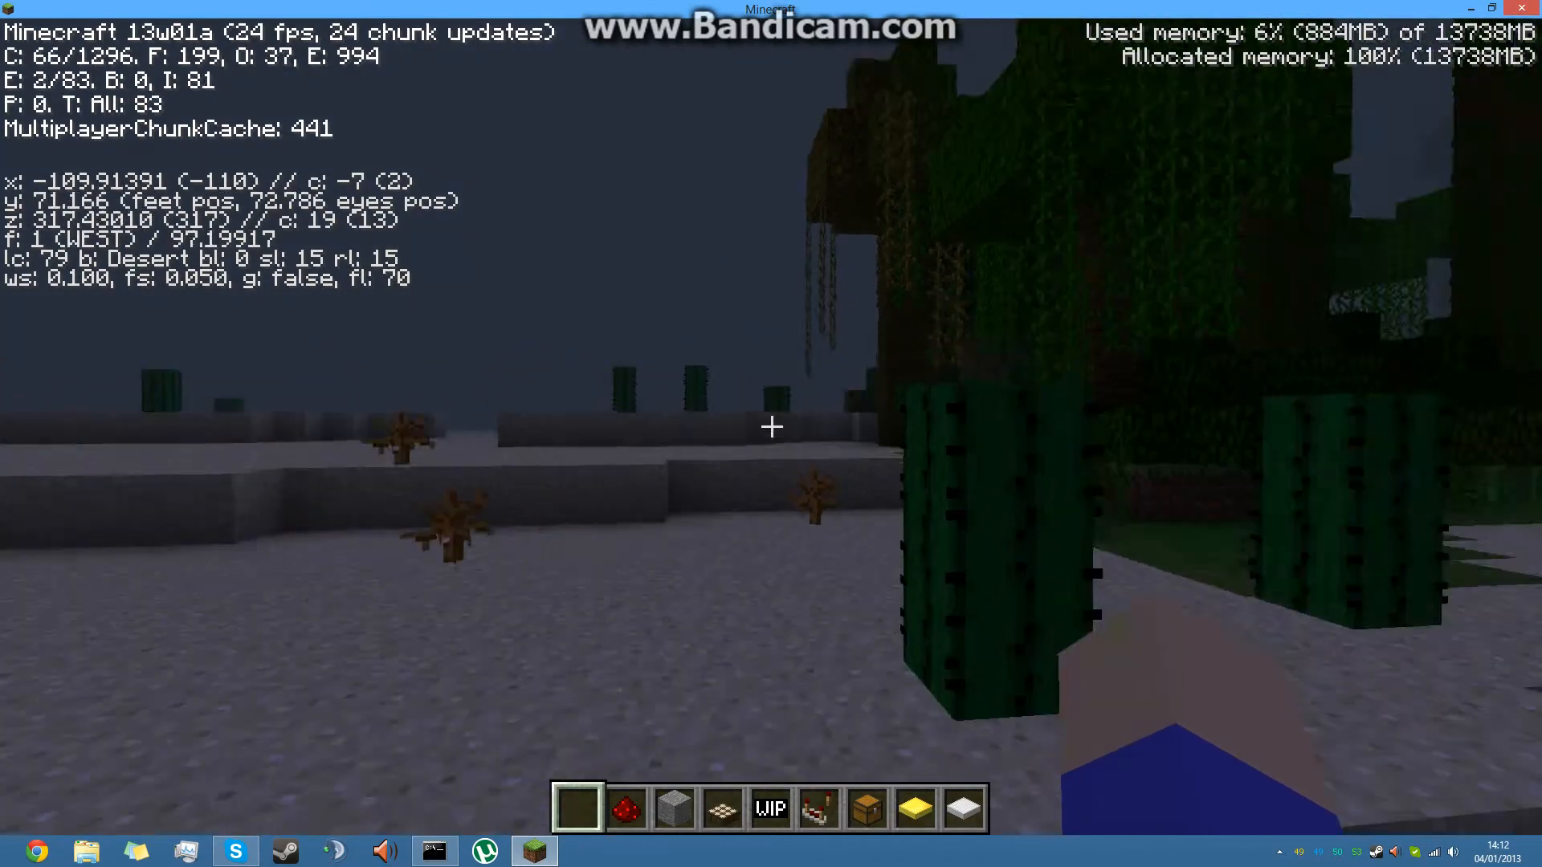
key(w)
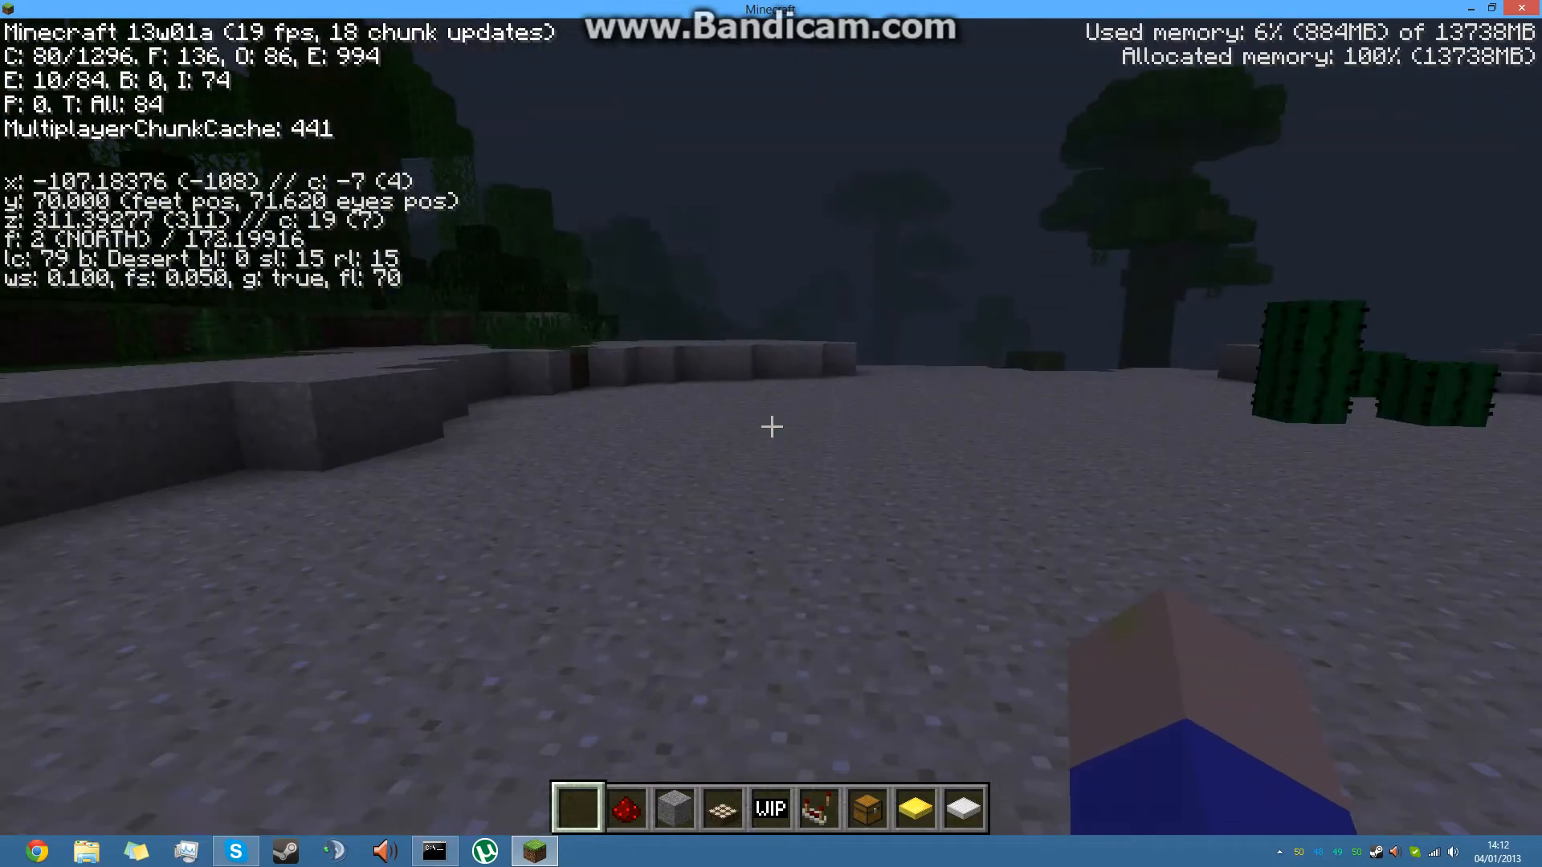
Walk across the desert past the cacti to the raised sand block near the river.
key(w)
key(w)
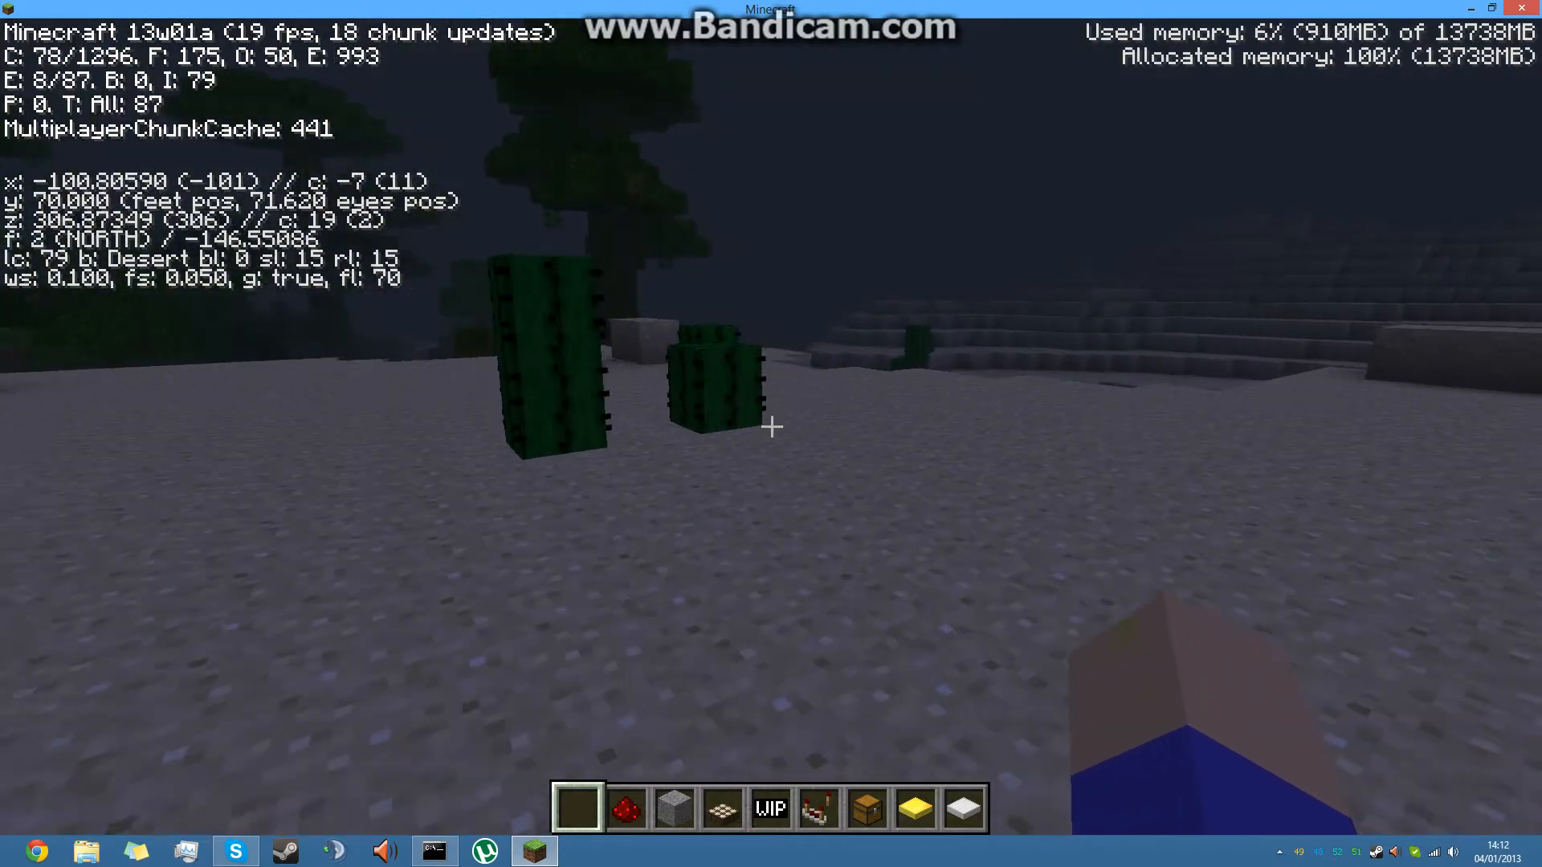
key(w)
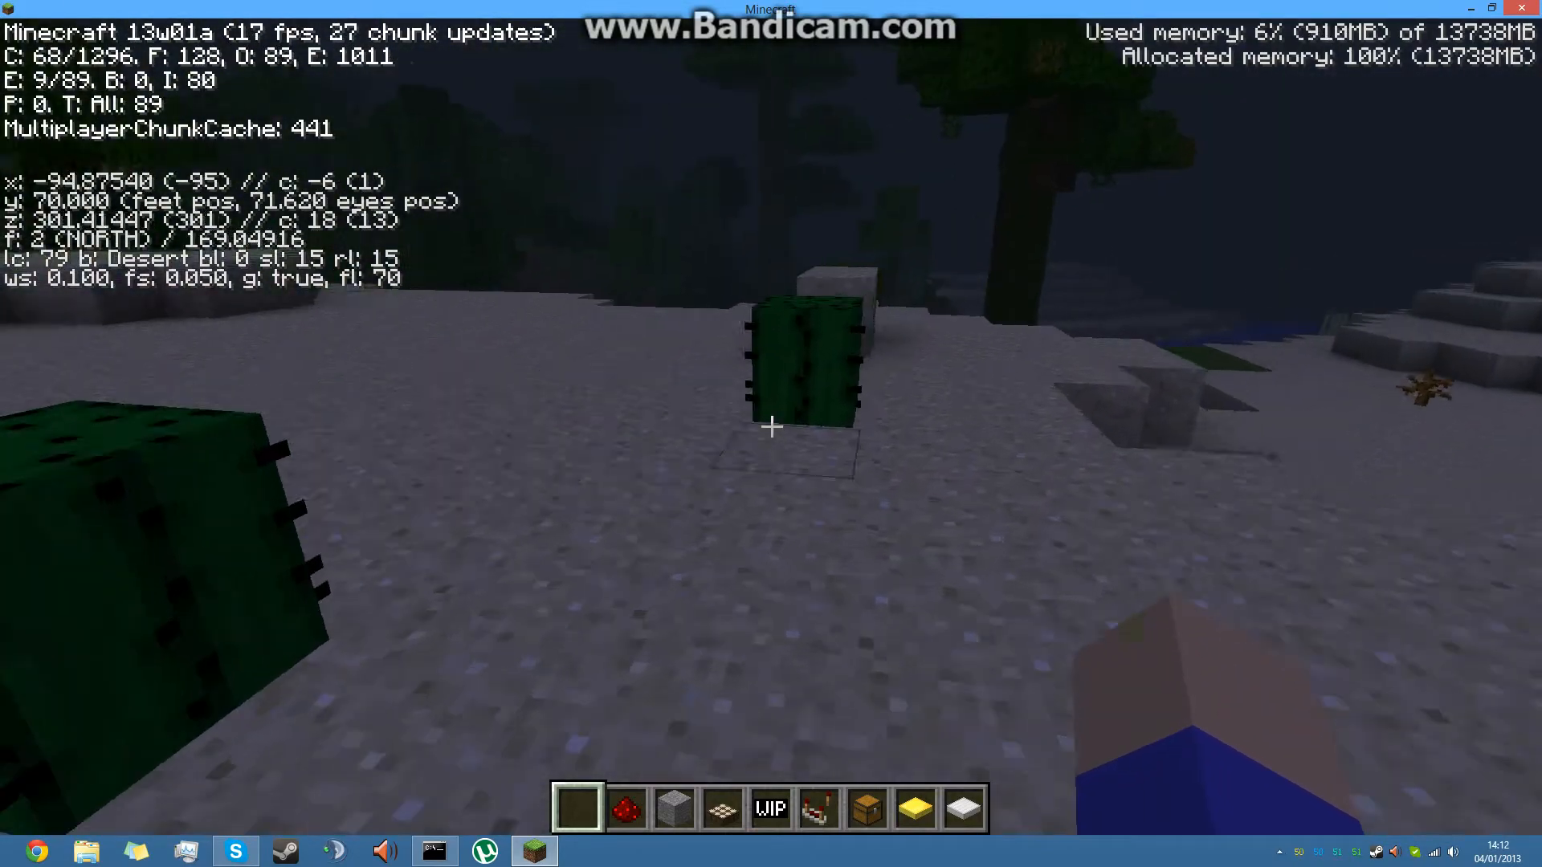
key(w)
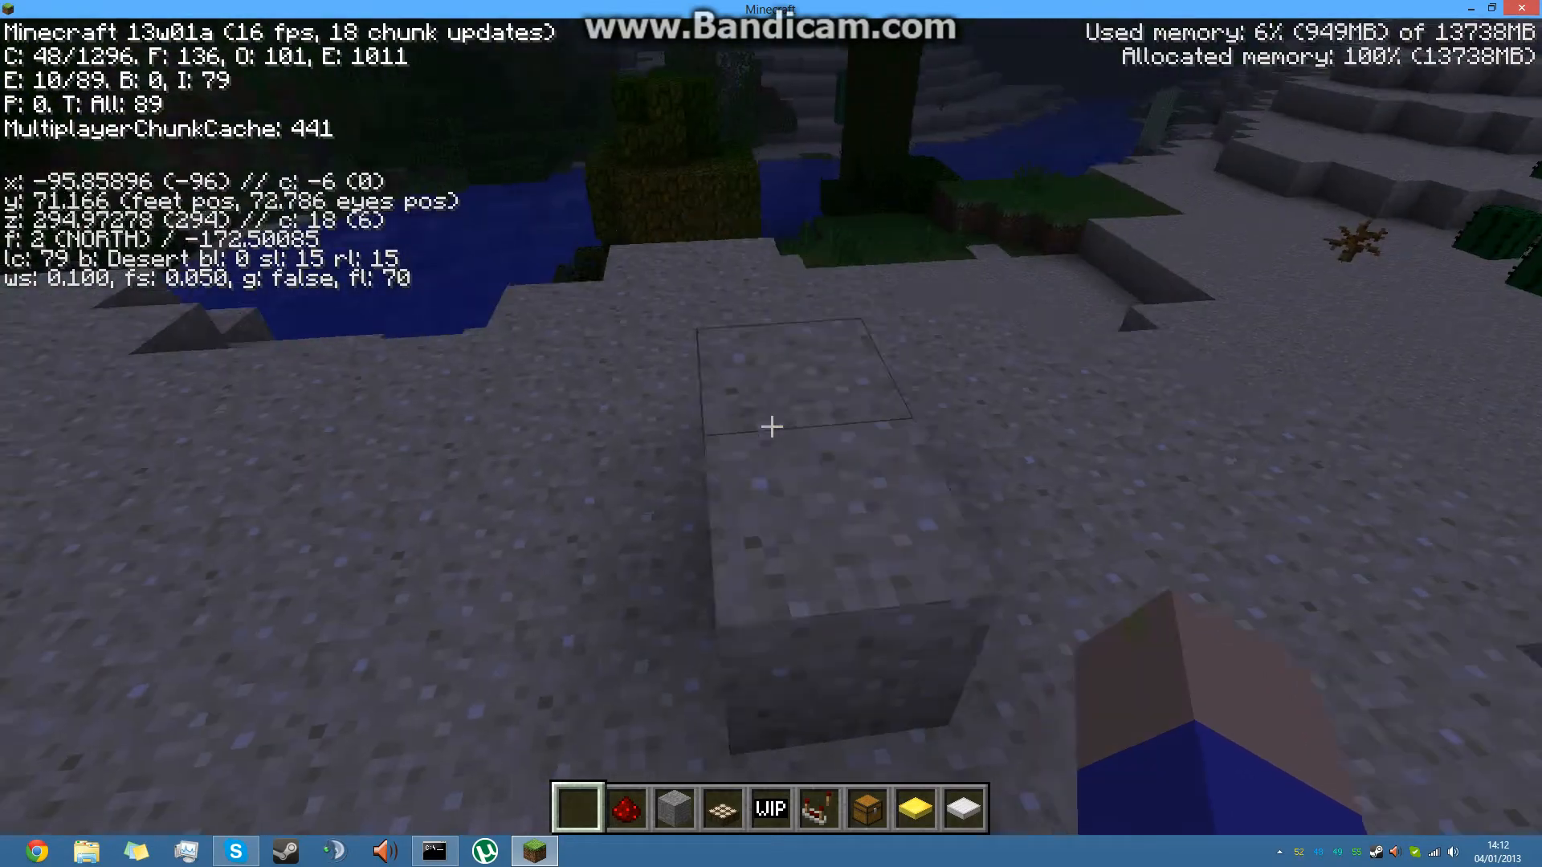
key(w)
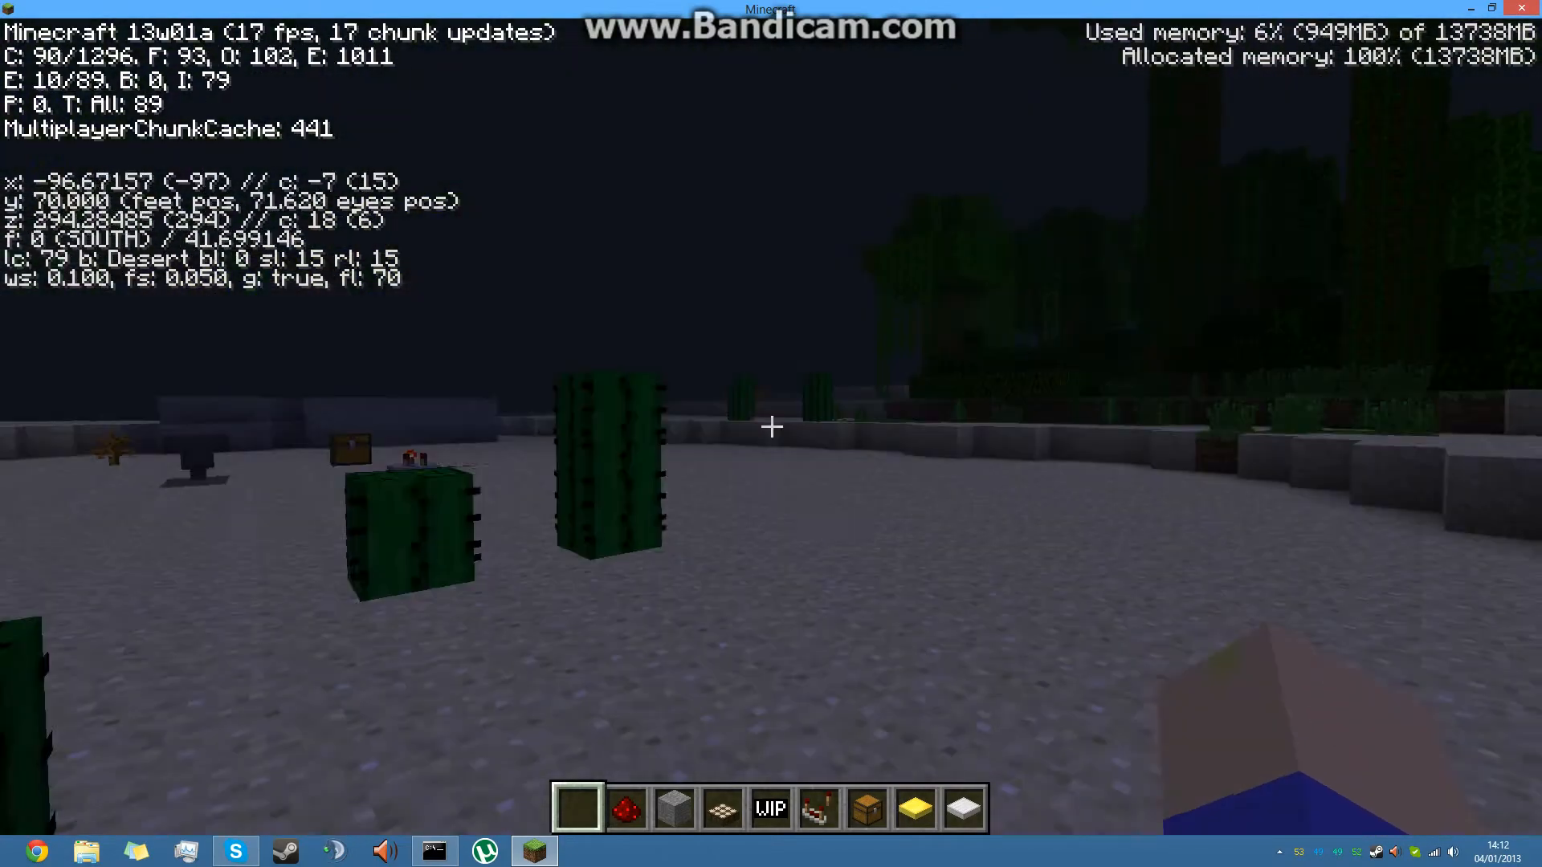
Walk back south past the cacti, between the hopper and the comparator, and over the chest towards the stone platform.
key(d)
key(w)
key(a)
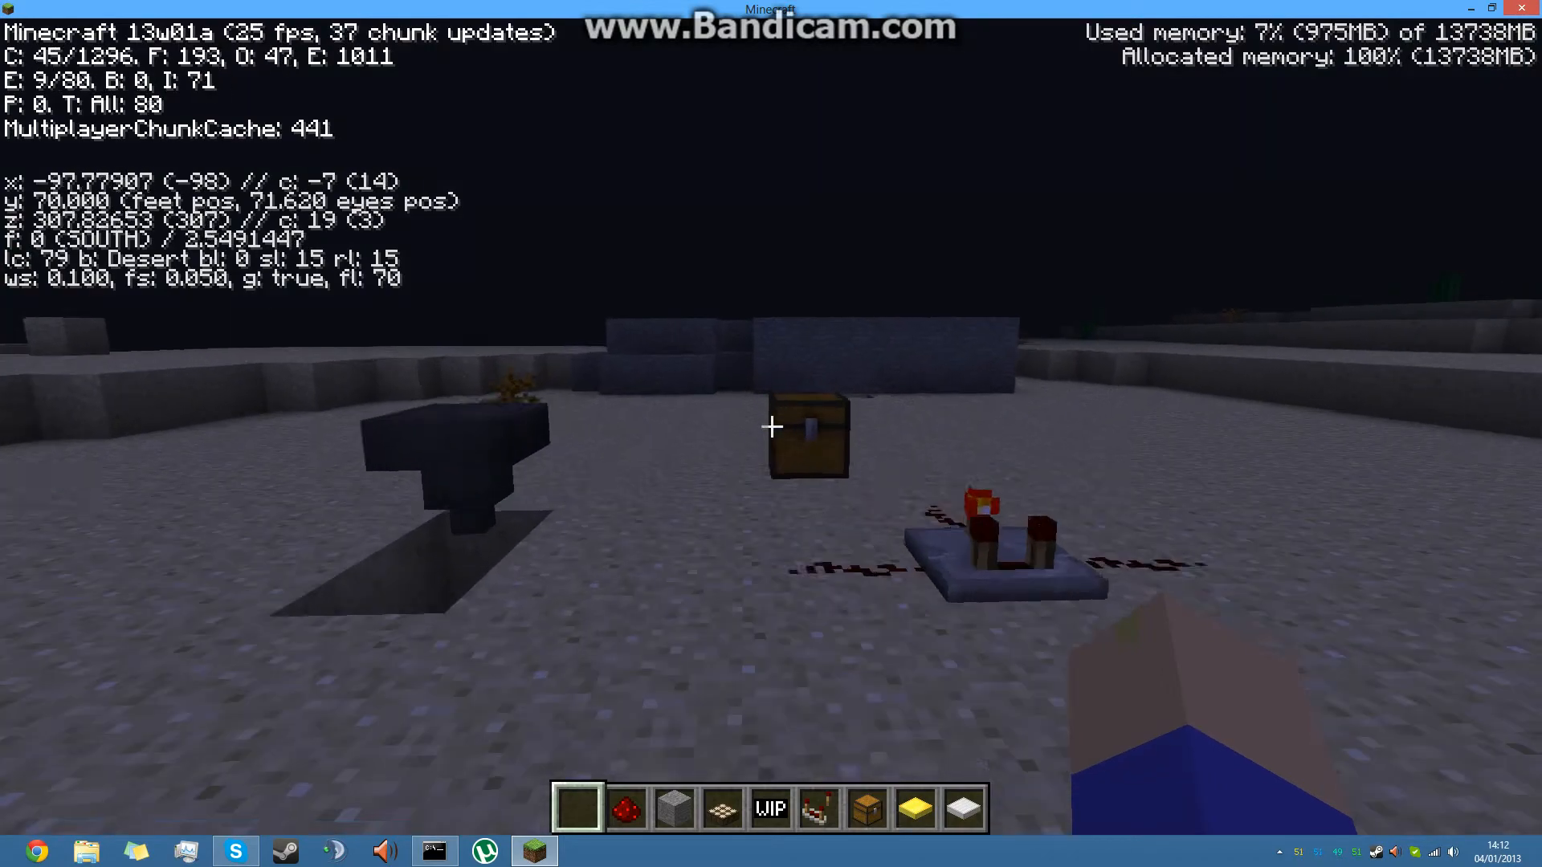
key(w)
key(space)
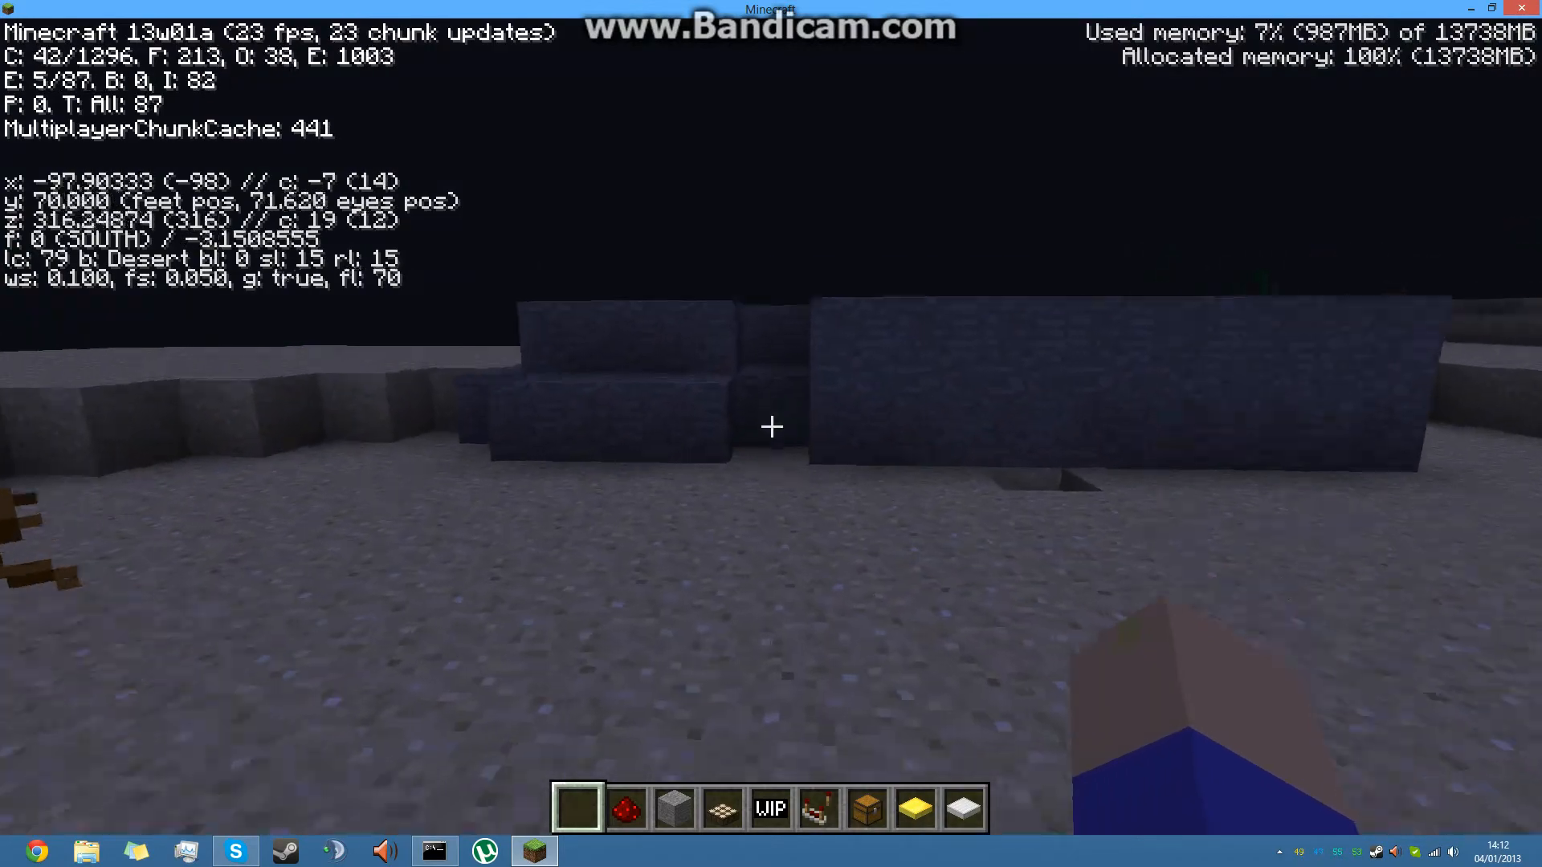
Climb onto the stone platform and cross its top westward to overlook the comparator, chest and hopper.
key(w)
key(space)
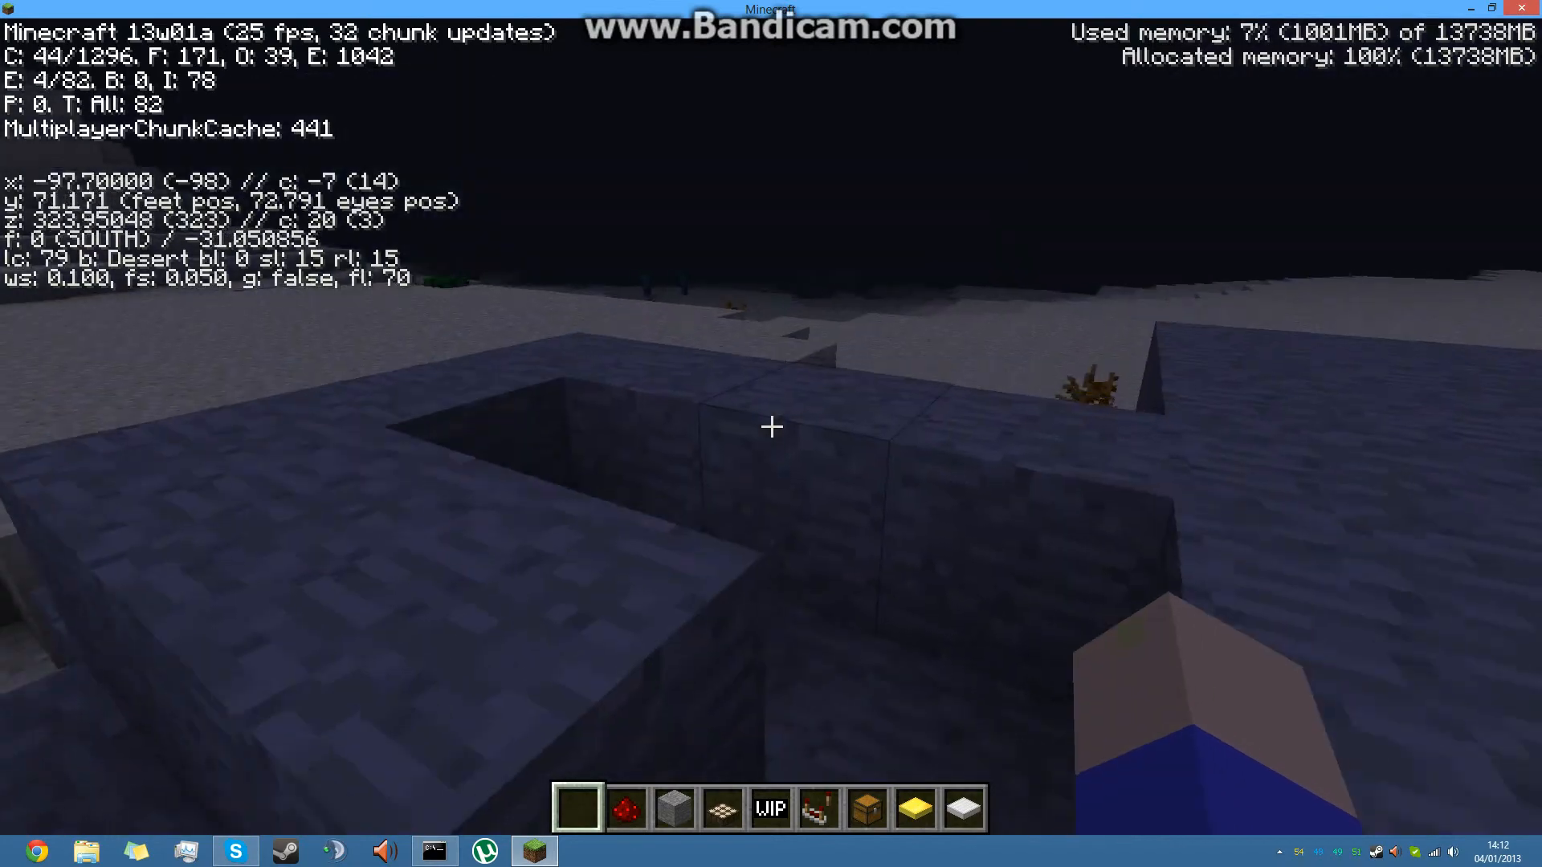
key(w)
key(space)
key(w)
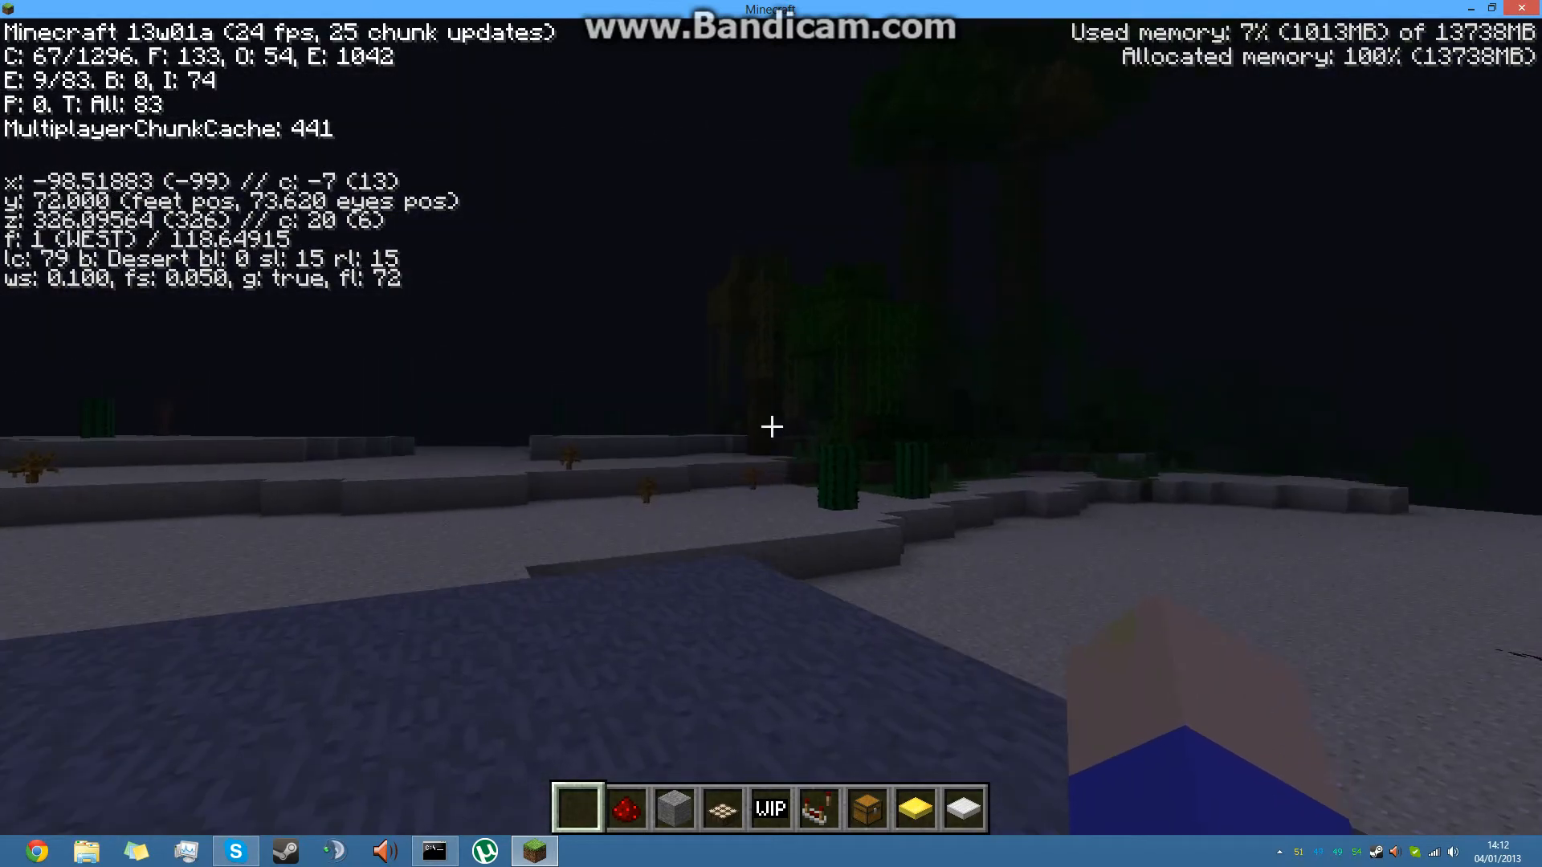
key(w)
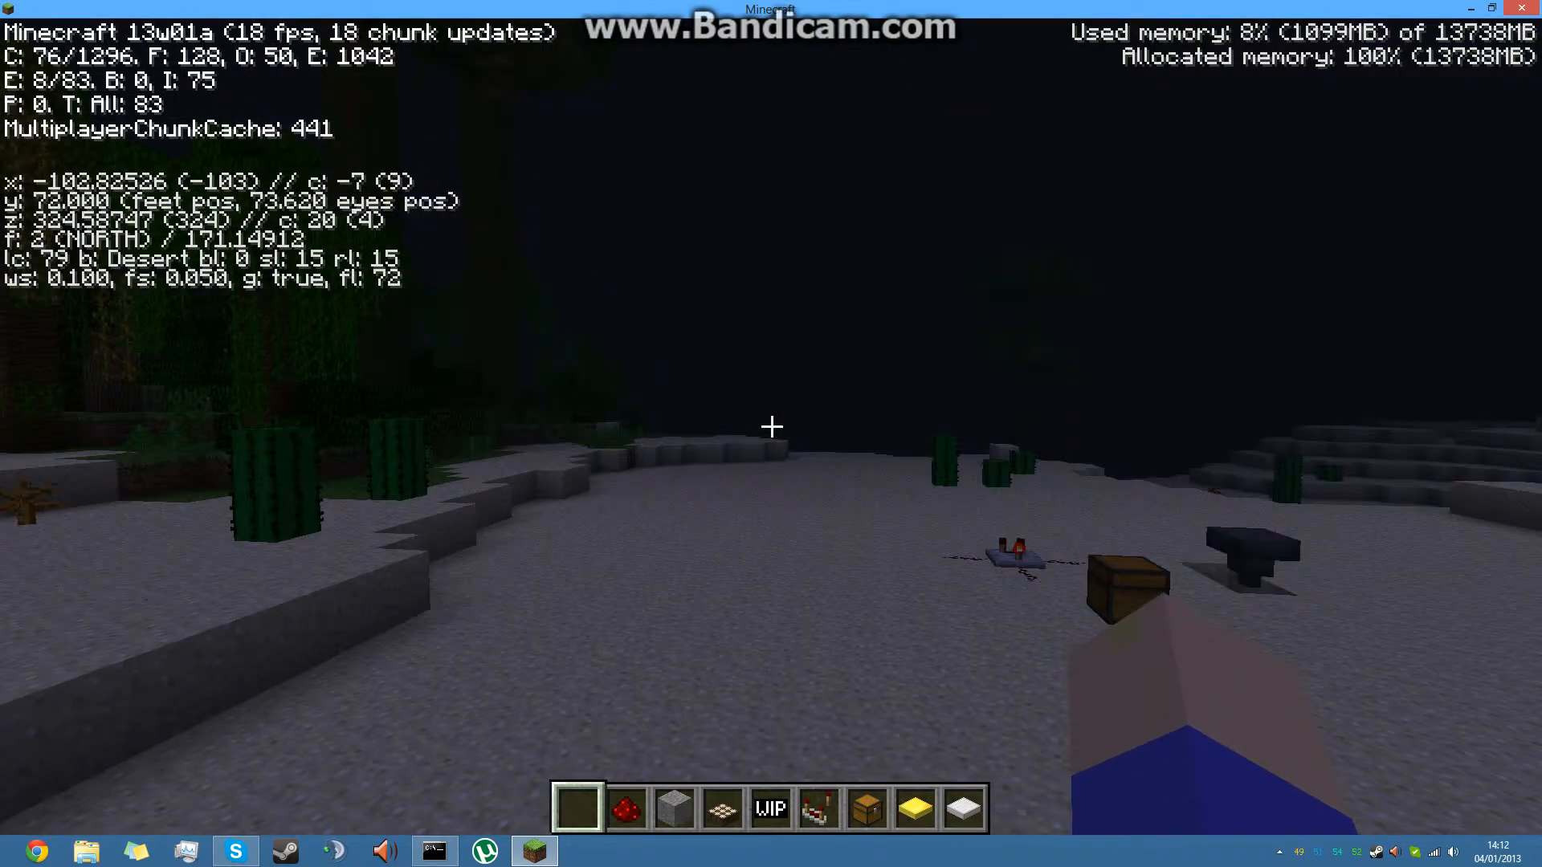
Save and leave the world, quit Minecraft, and clear the selection on the desktop.
key(Escape)
click(771, 494)
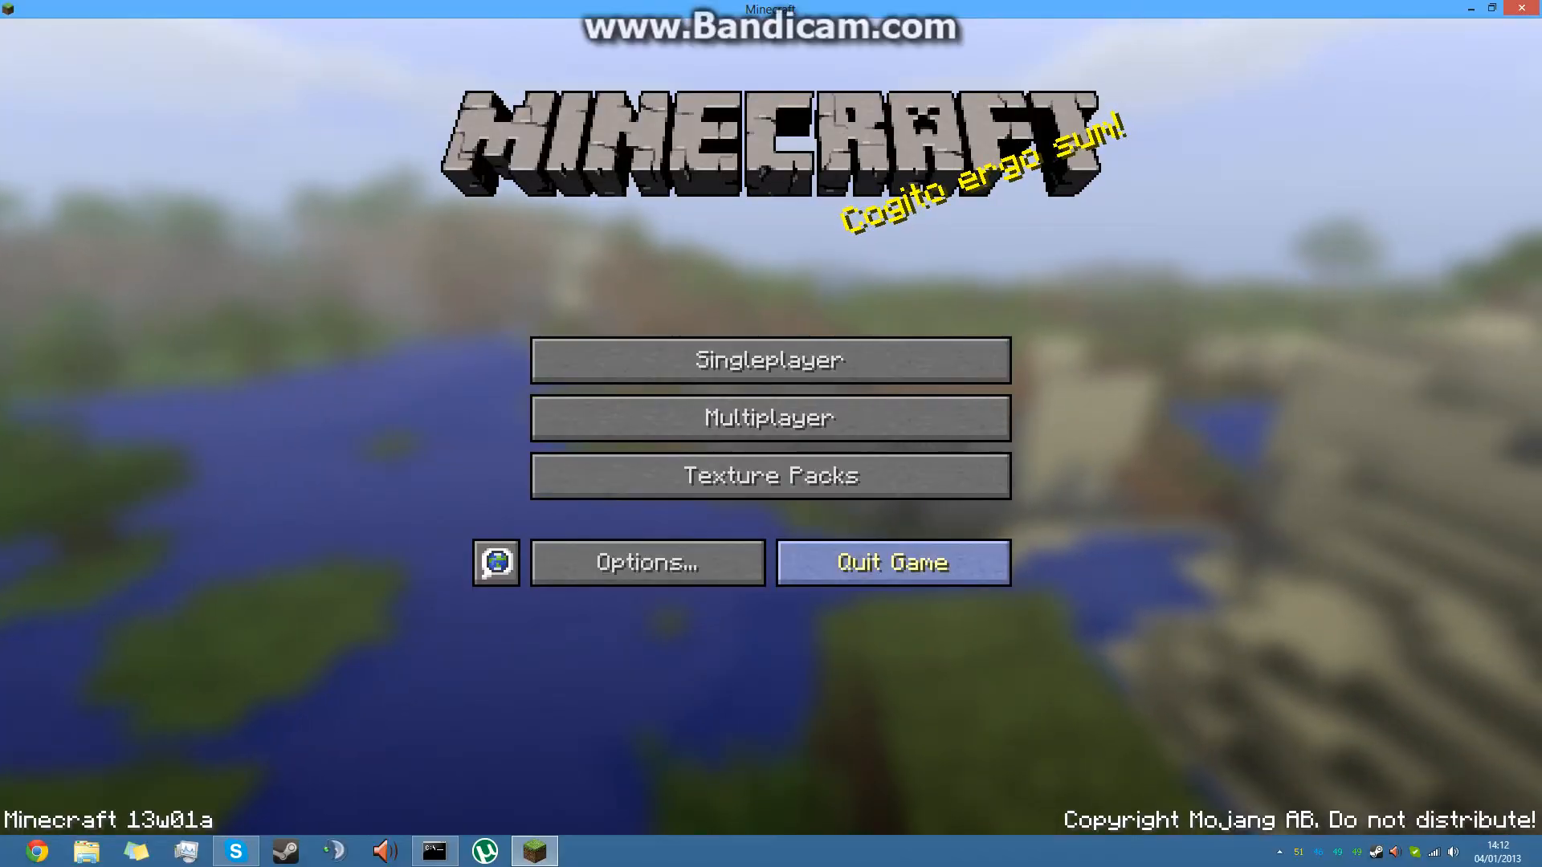
click(893, 562)
click(152, 199)
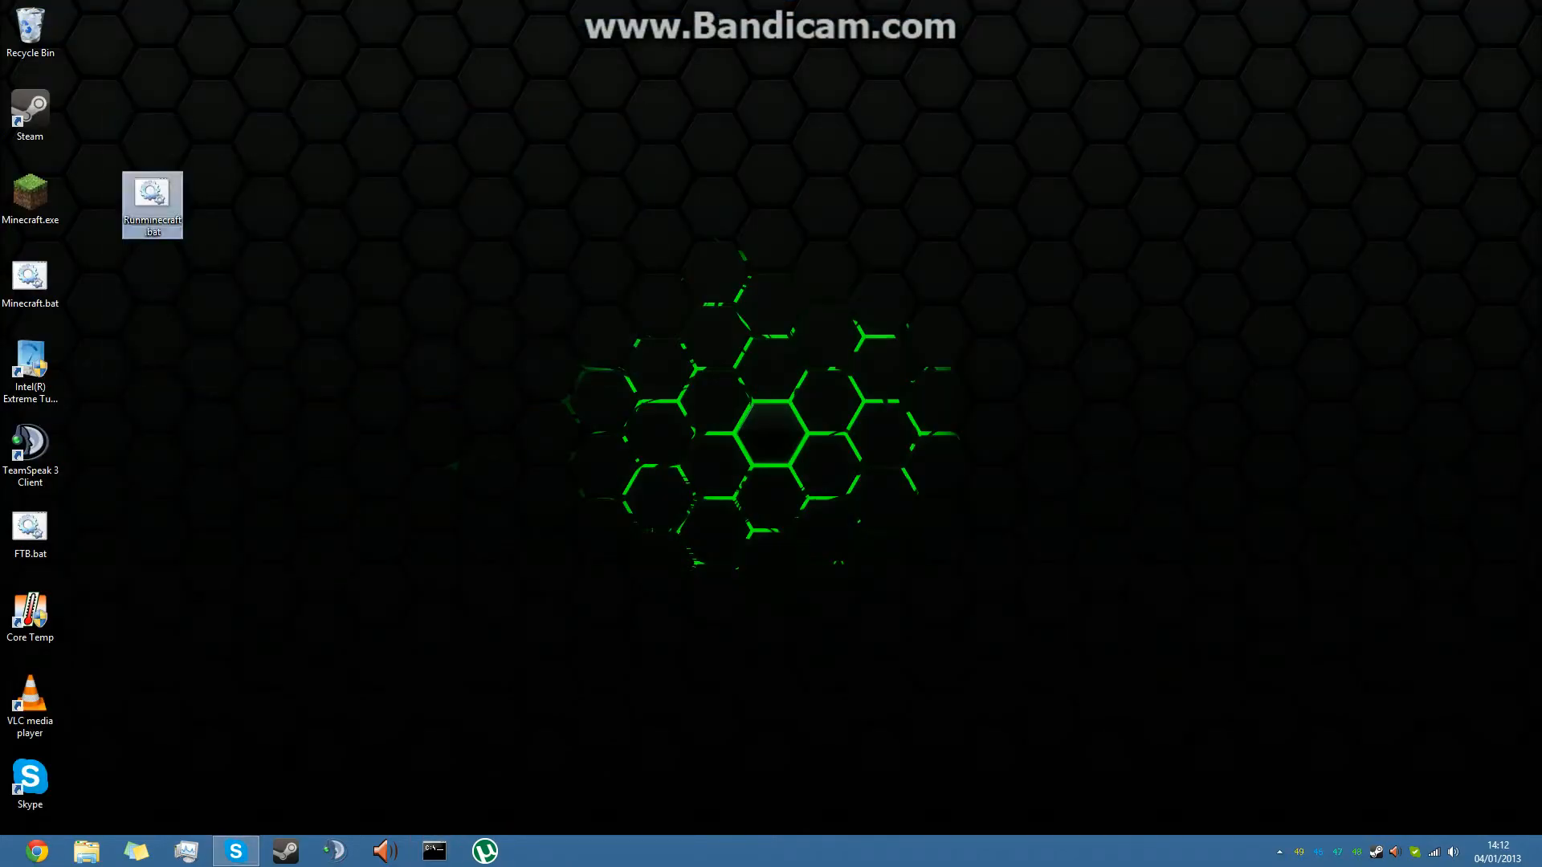
click(120, 321)
Locate FTB_Launcher.jar in the FTB folder of the Documents library, then close the folder window.
click(31, 532)
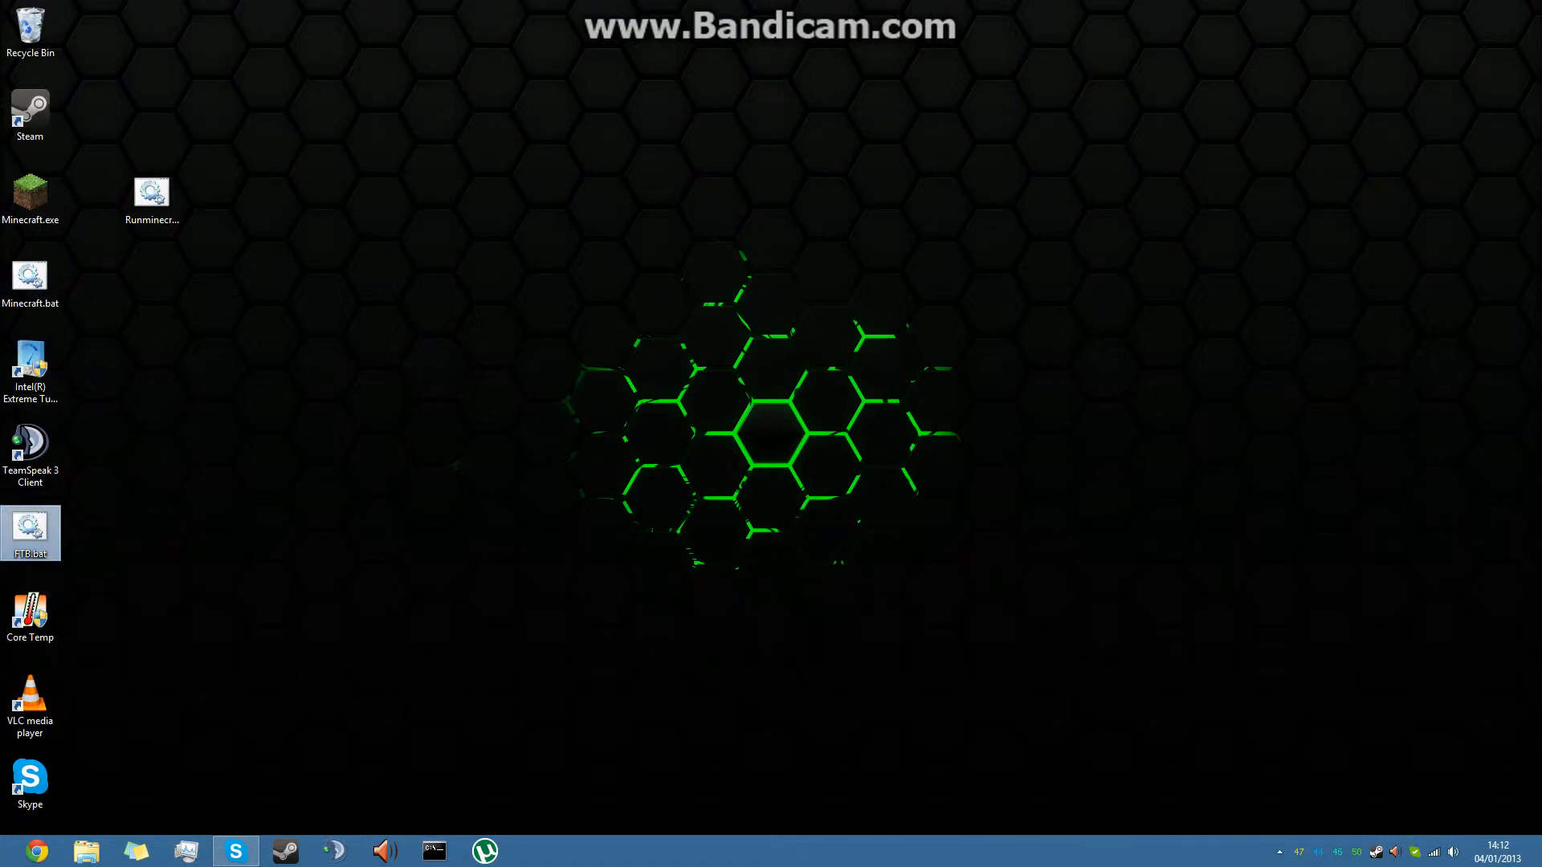
right_click(39, 549)
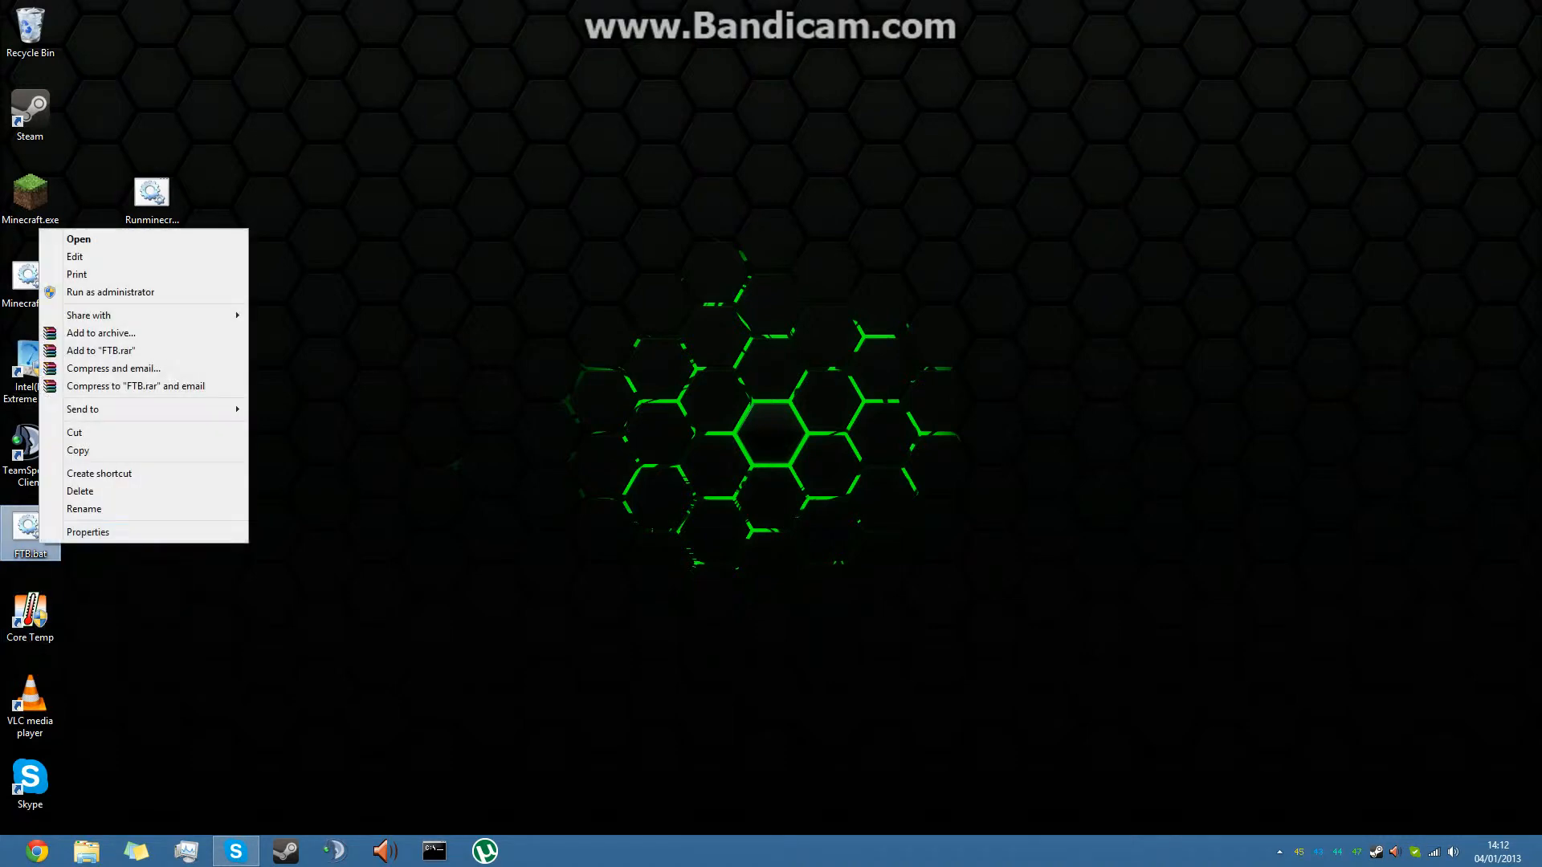
click(337, 418)
click(86, 851)
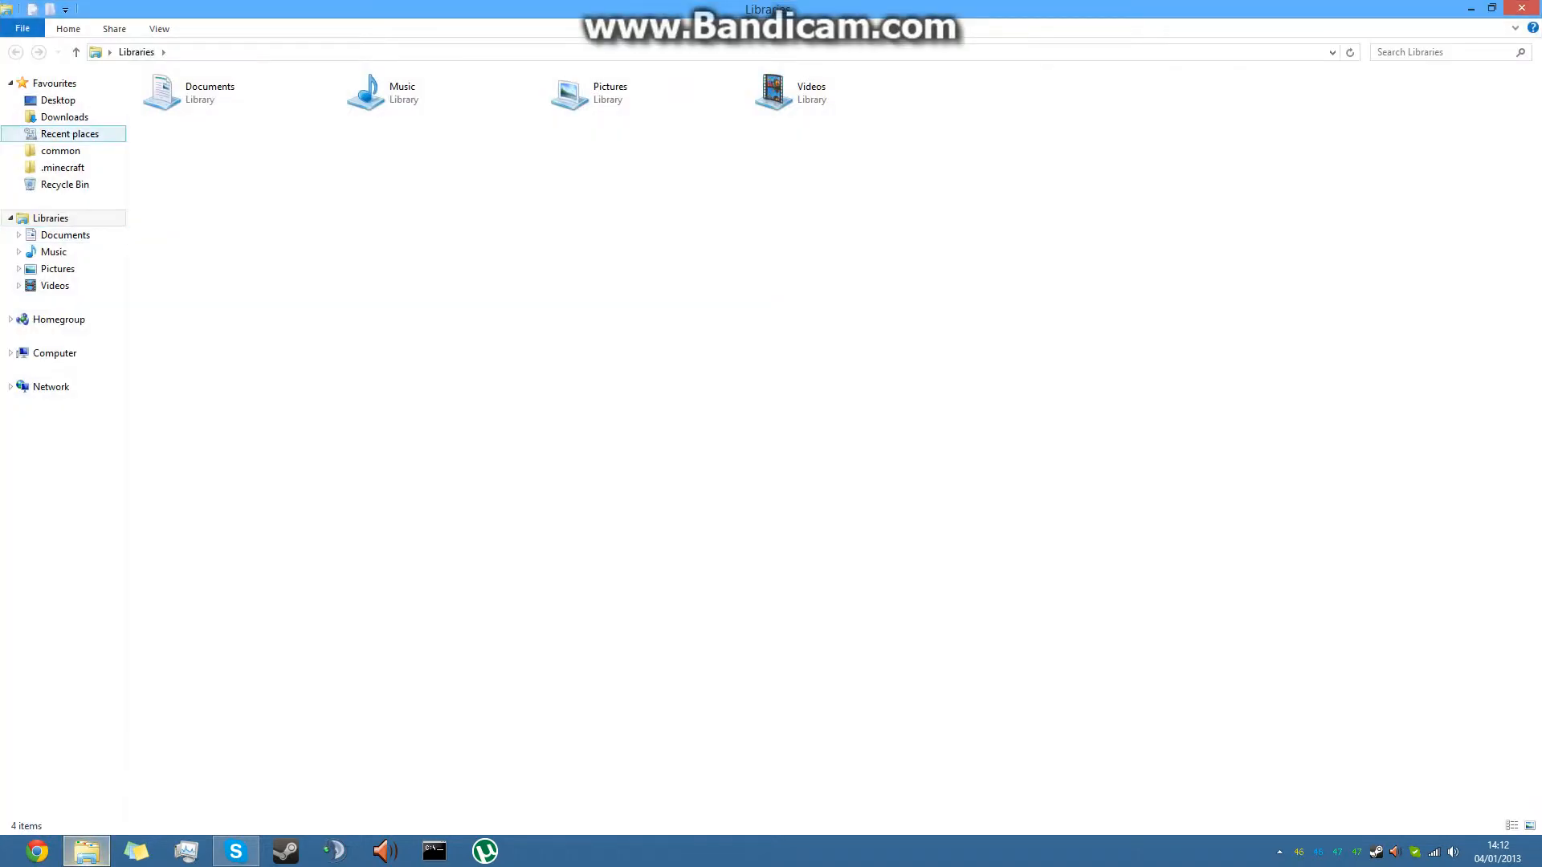
click(65, 234)
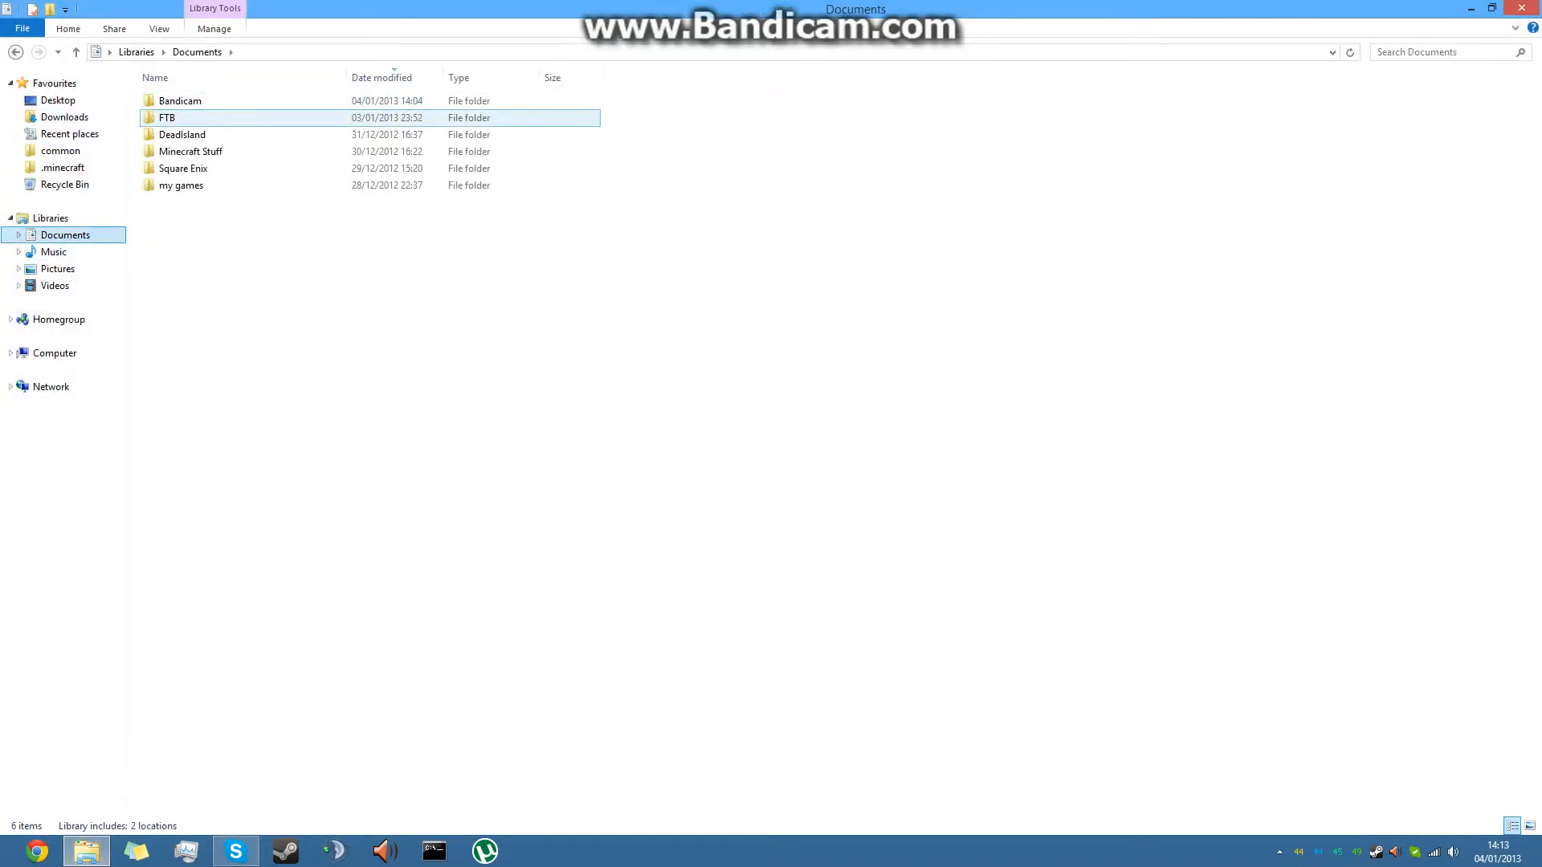
double_click(167, 117)
click(199, 204)
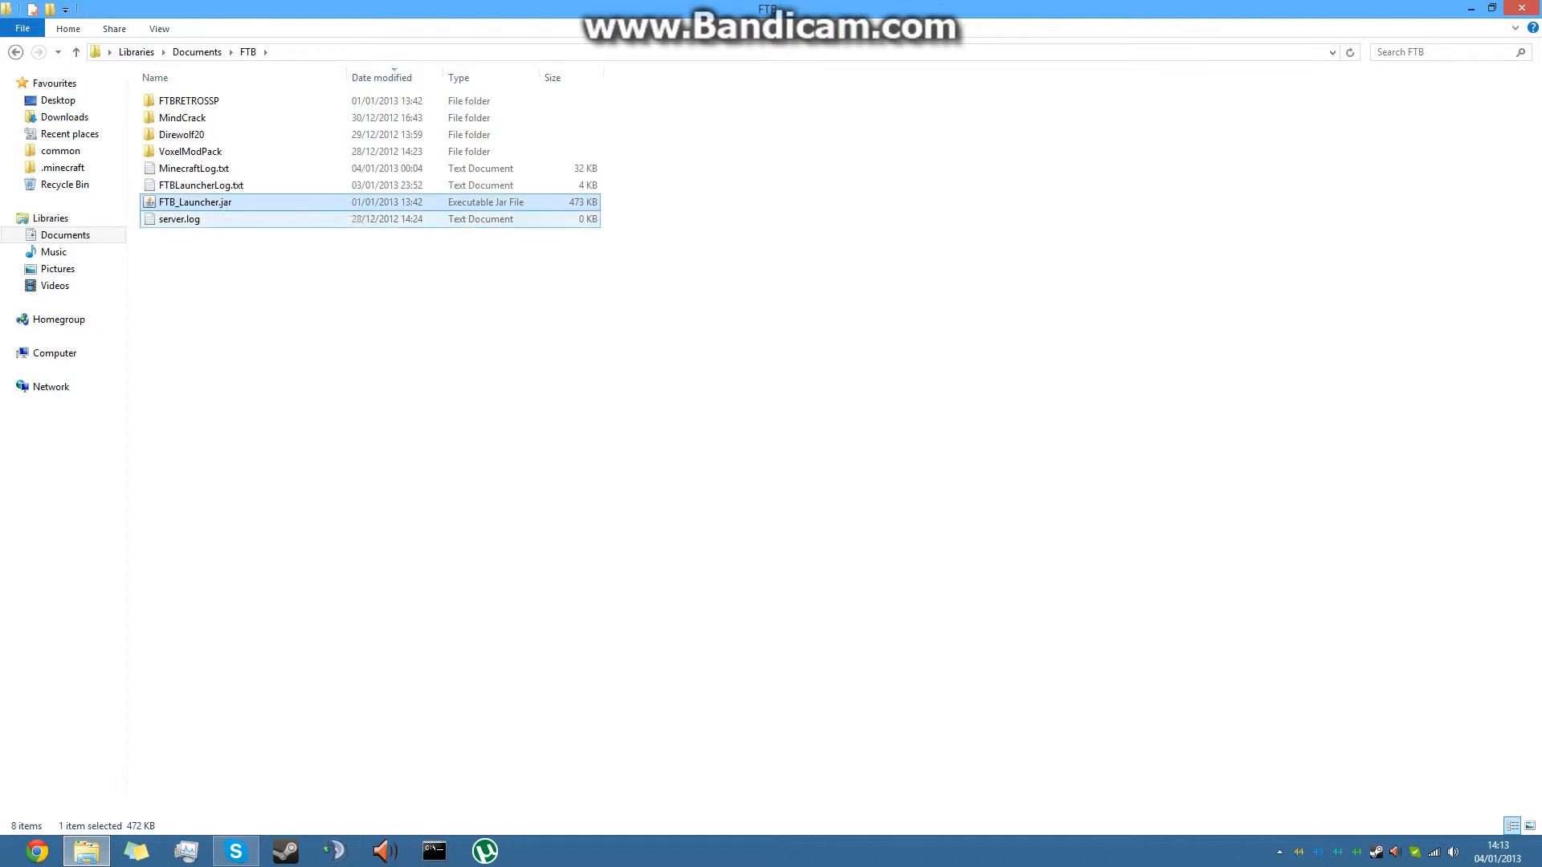
click(1521, 8)
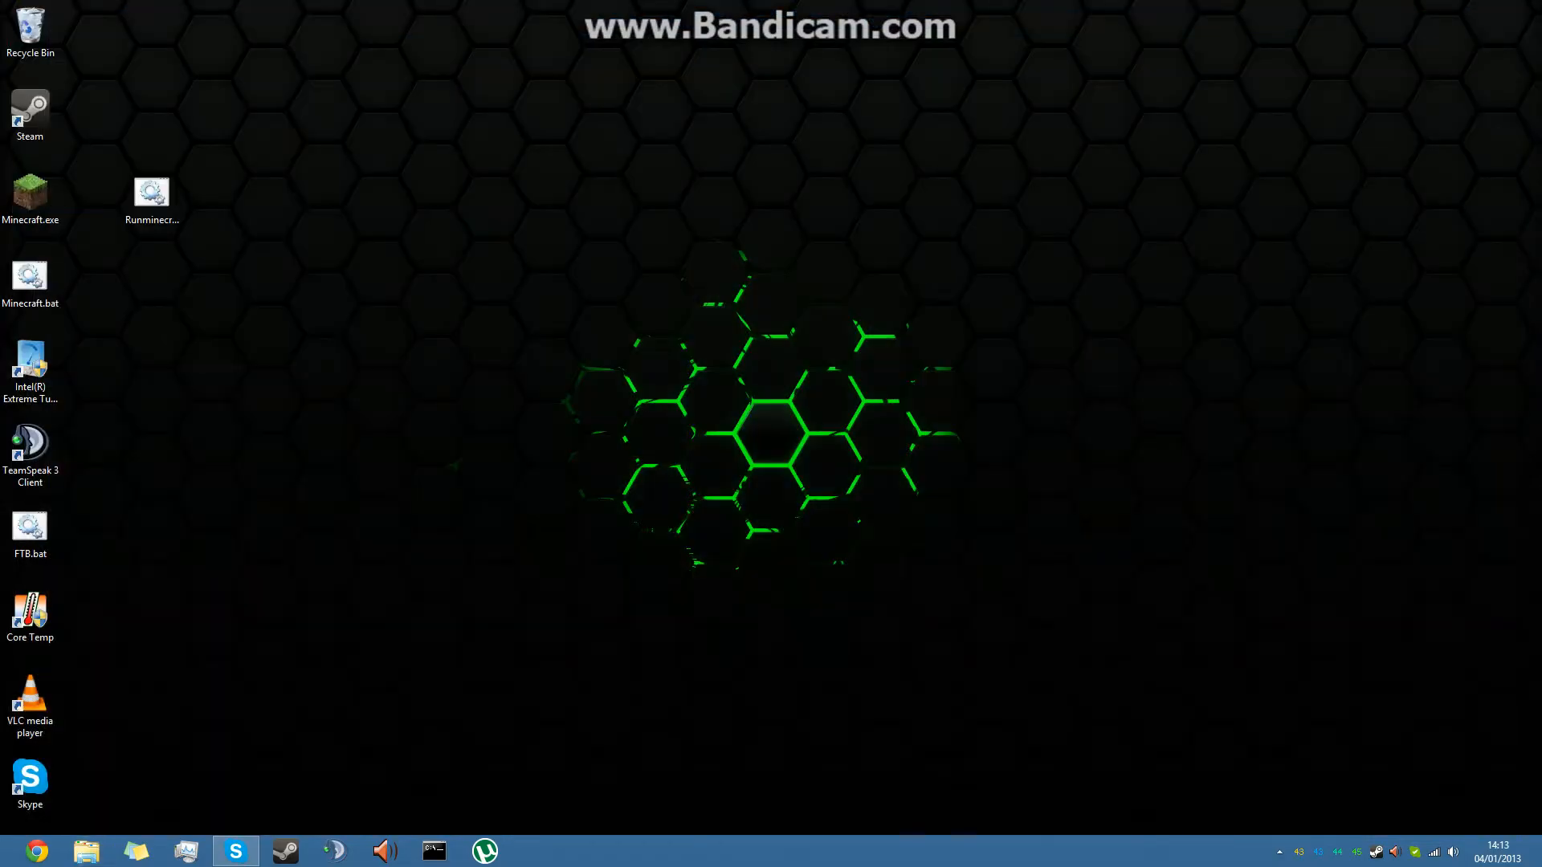
Open FTB.bat for editing, examine its java memory arguments and launcher path, and close it.
right_click(20, 534)
click(50, 246)
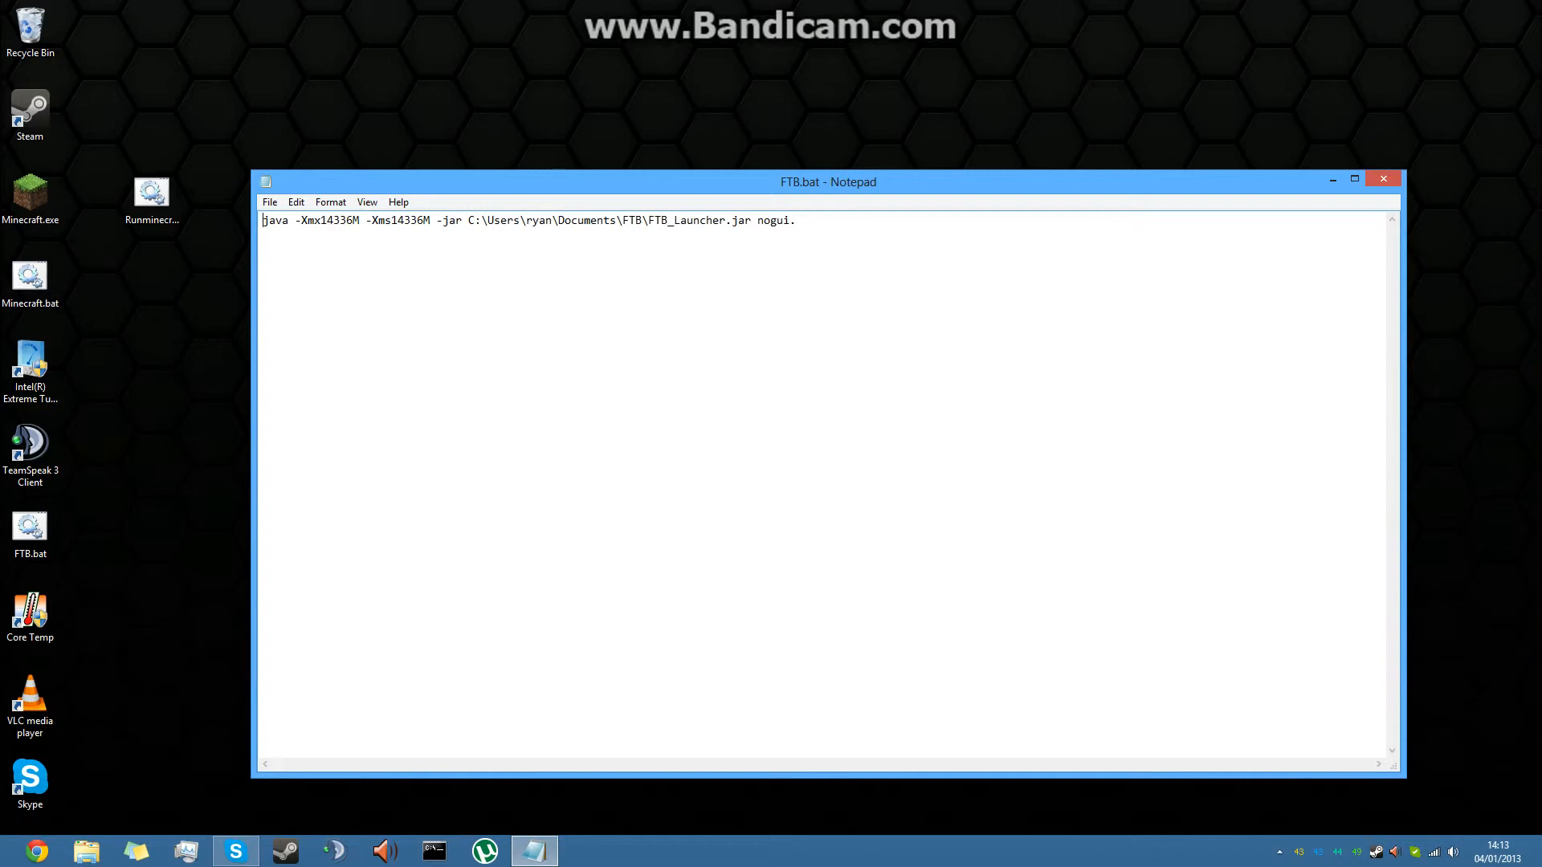
key(alt+F4)
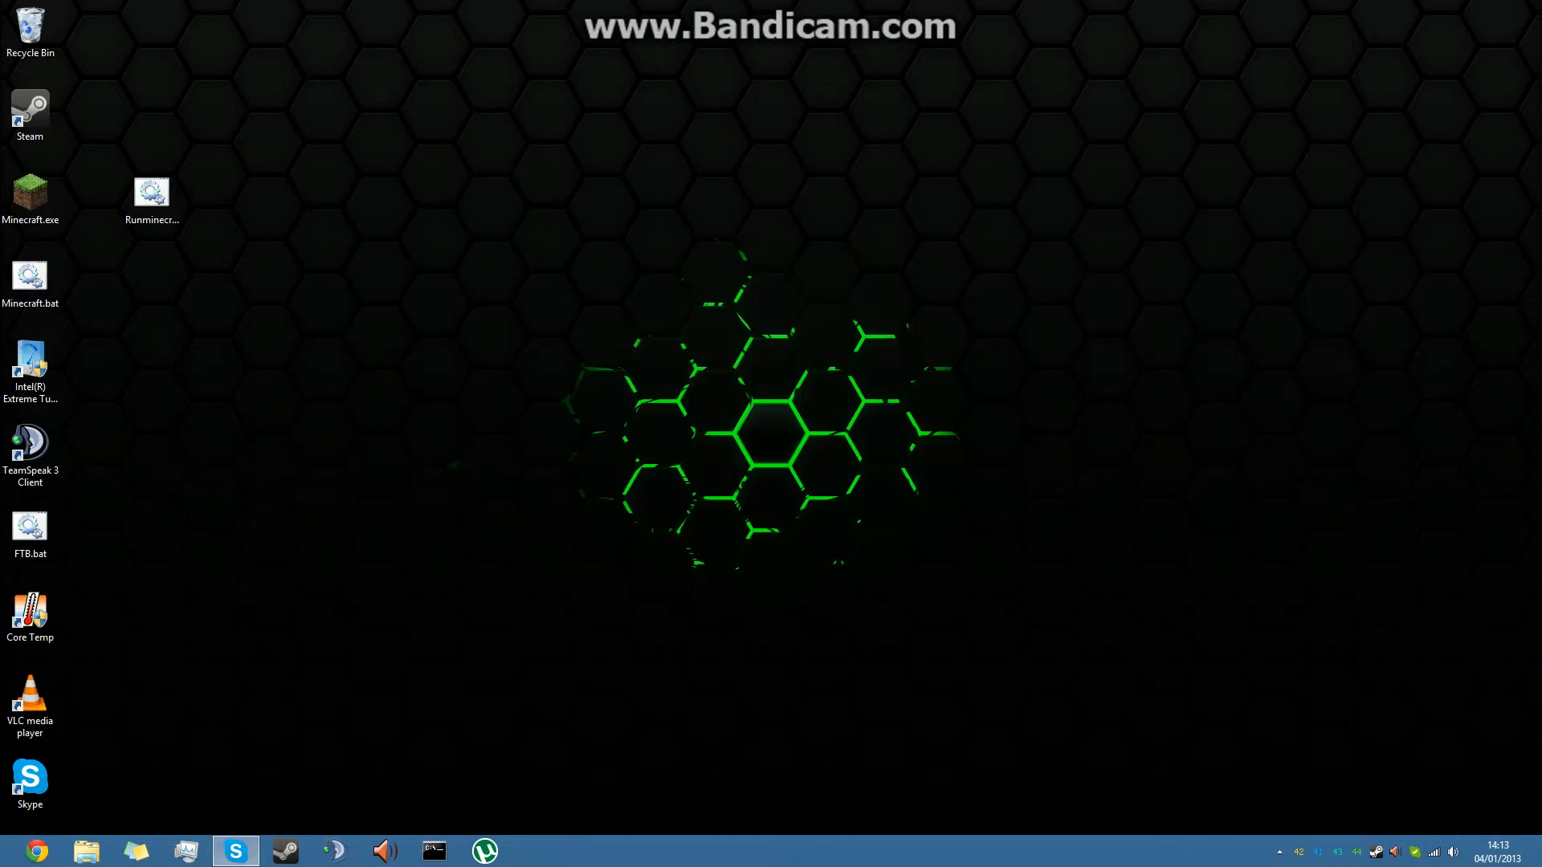
Run FTB.bat, move the Feed the Beast Launcher window away from the console window behind it, and close the launcher.
double_click(30, 528)
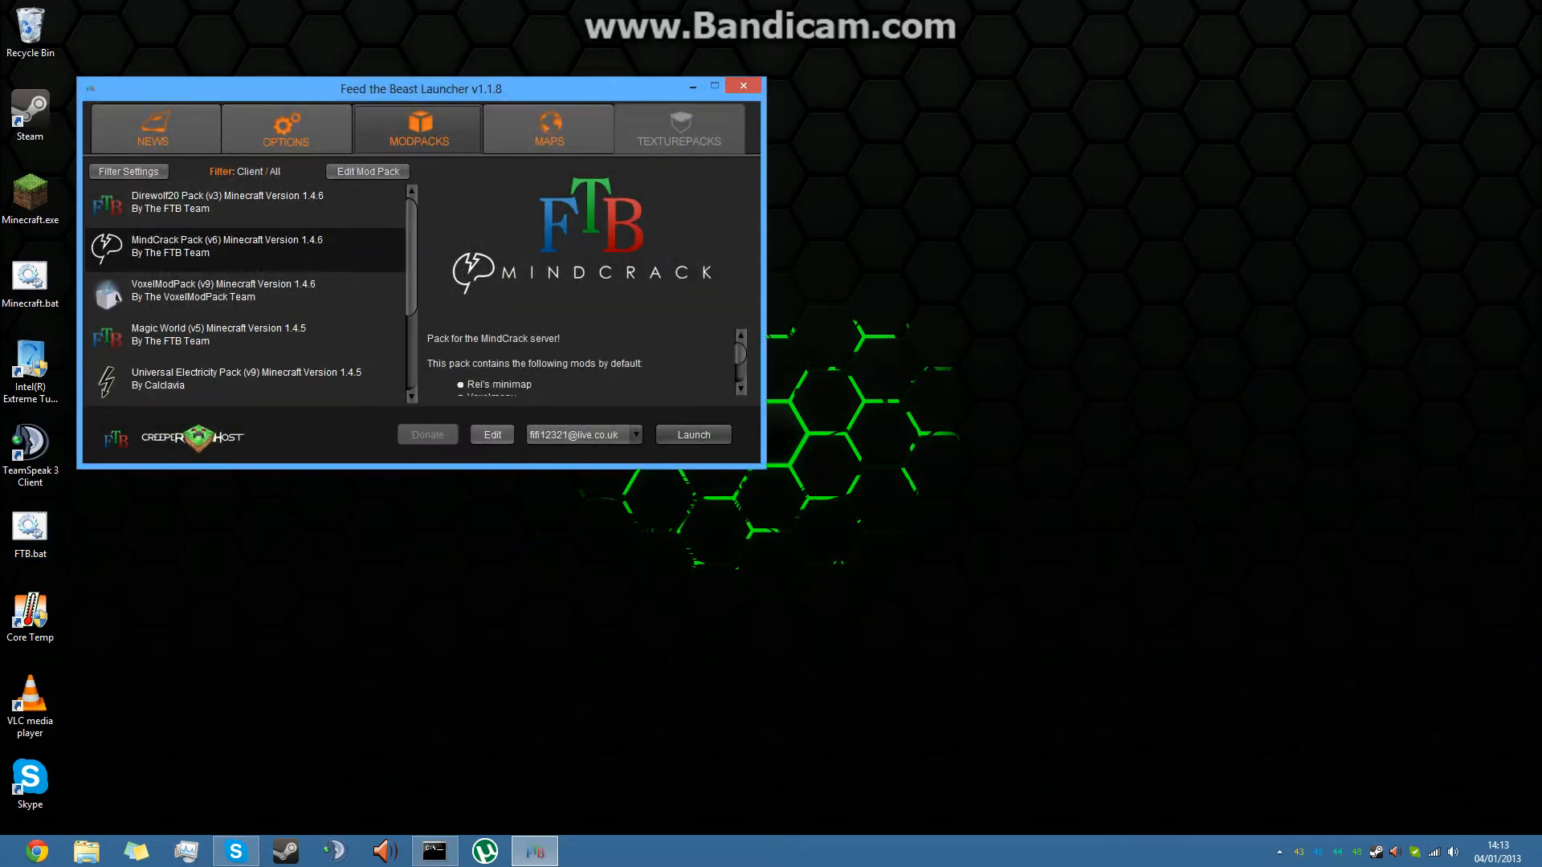
drag(514, 89, 774, 97)
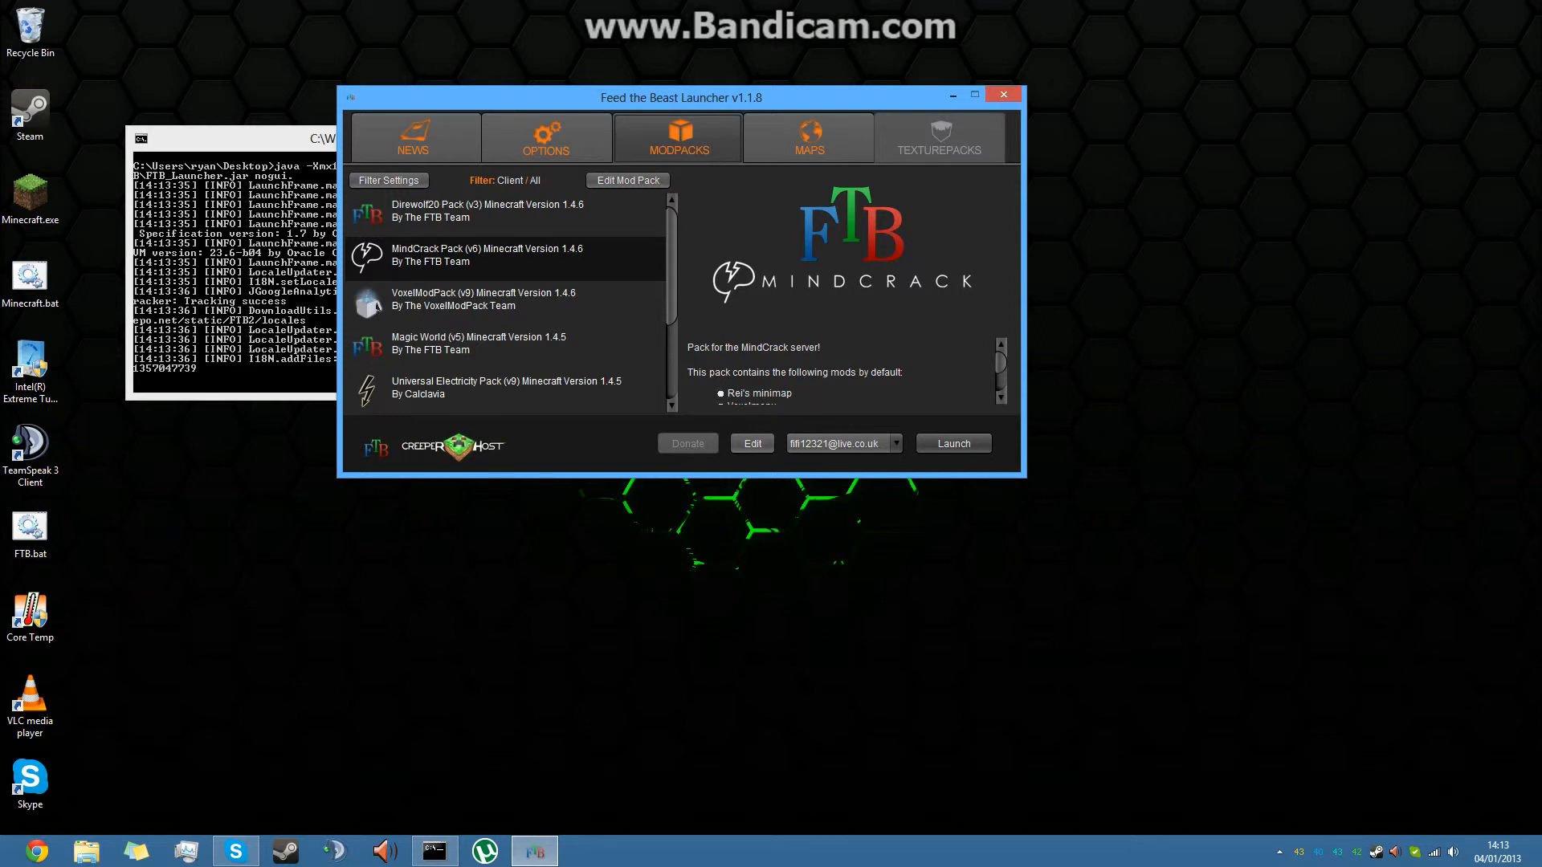
key(alt+F4)
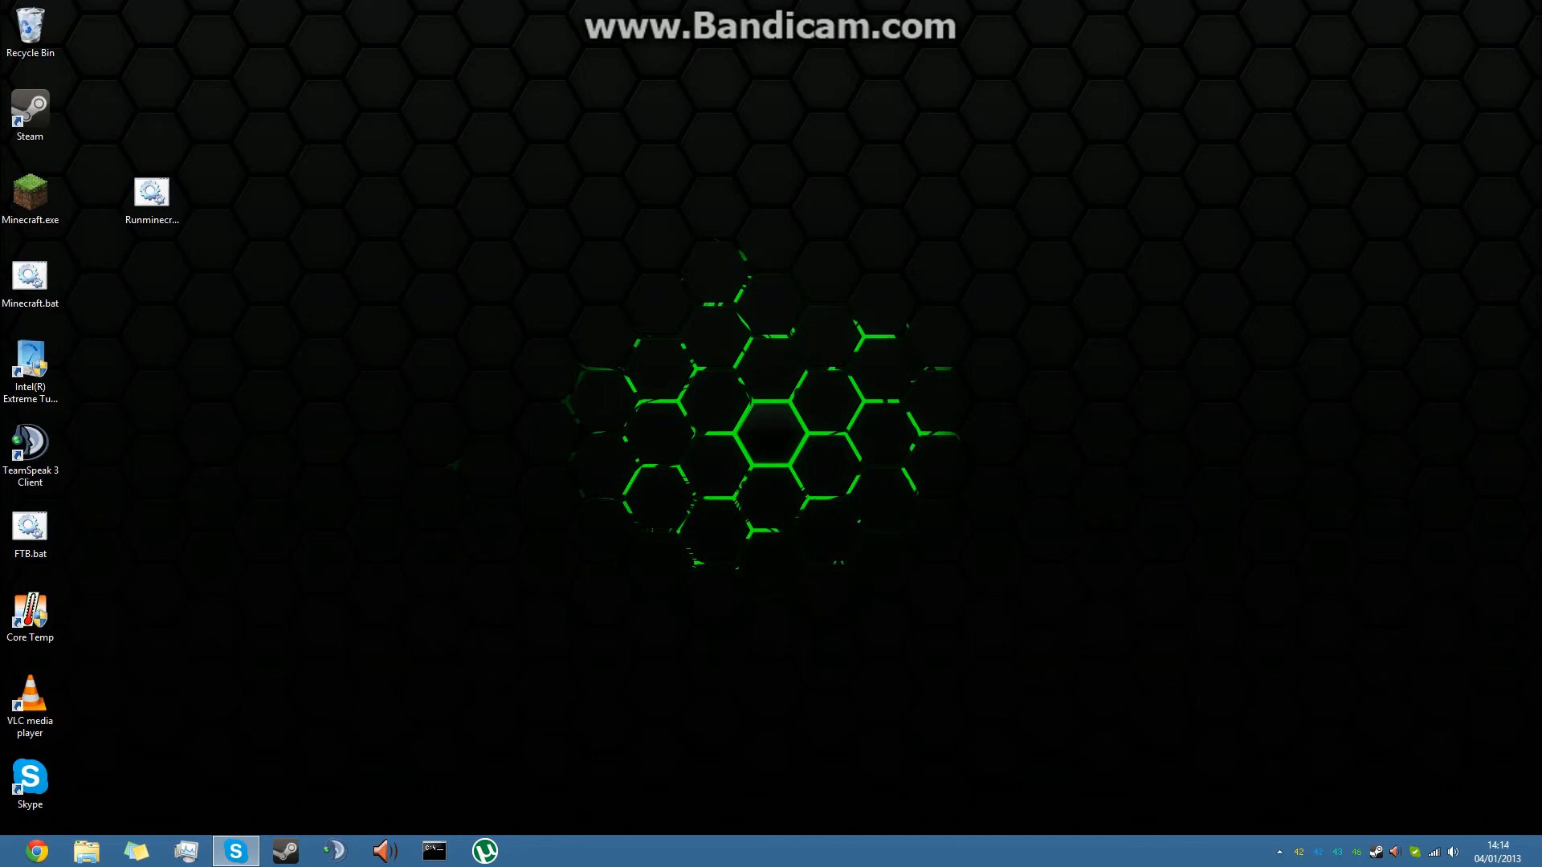
Move the Runminecraft batch file beside Minecraft.exe on the desktop and deselect it.
drag(151, 193, 91, 193)
click(192, 233)
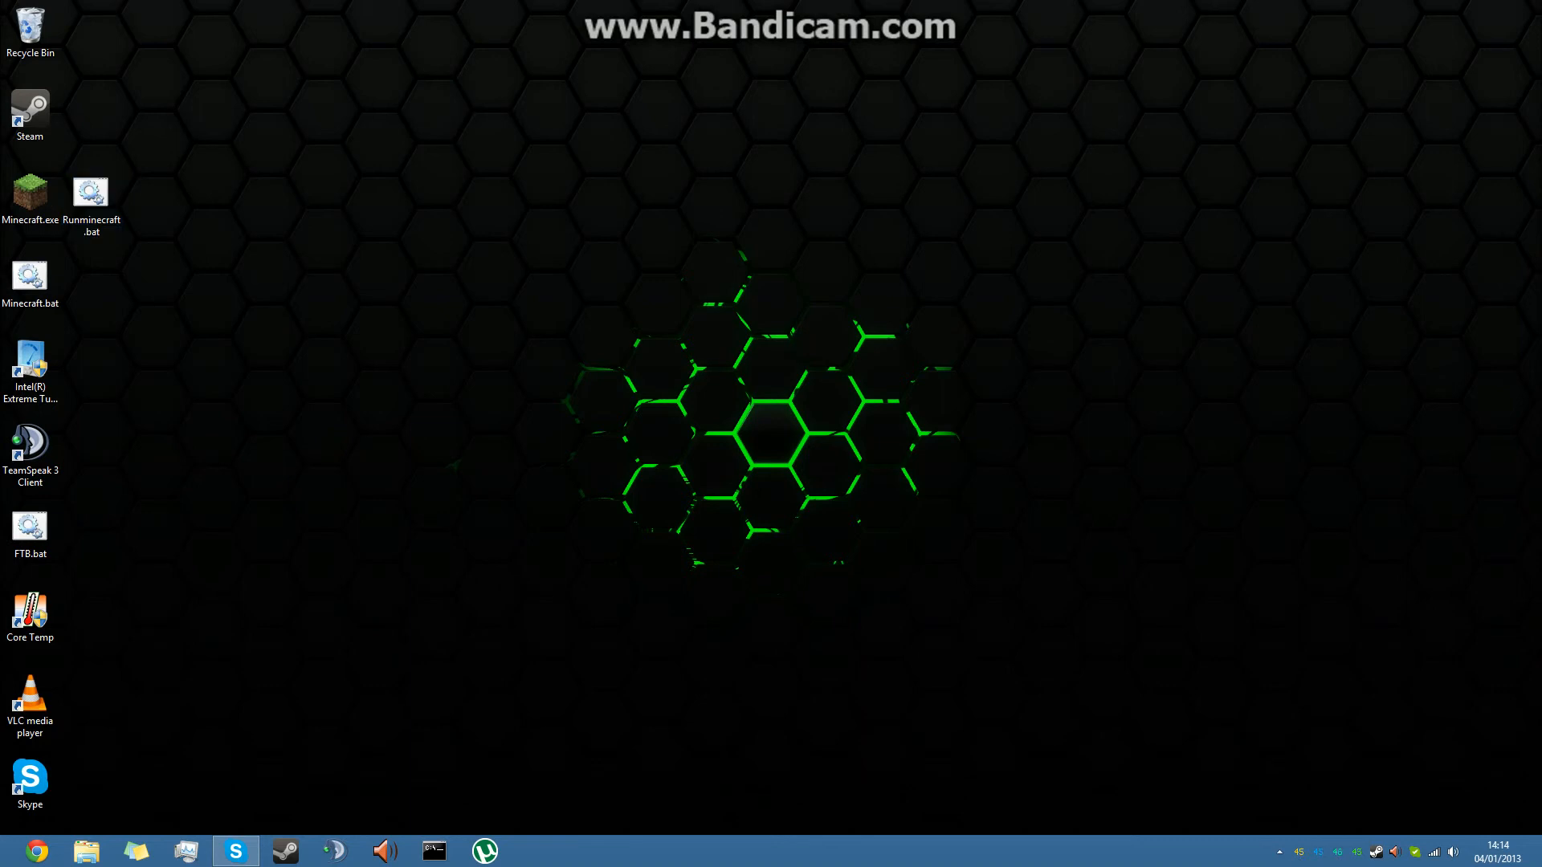